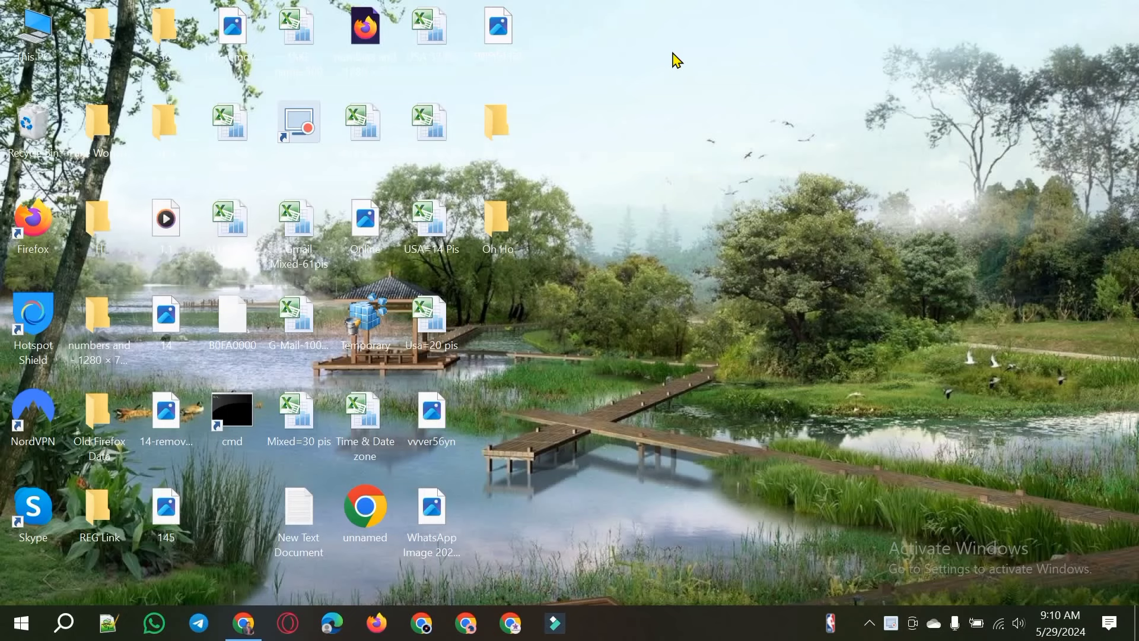
# Refresh the desktop and bring up the Start button's Win+X quick-access menu.
pyautogui.rightClick(677, 61)
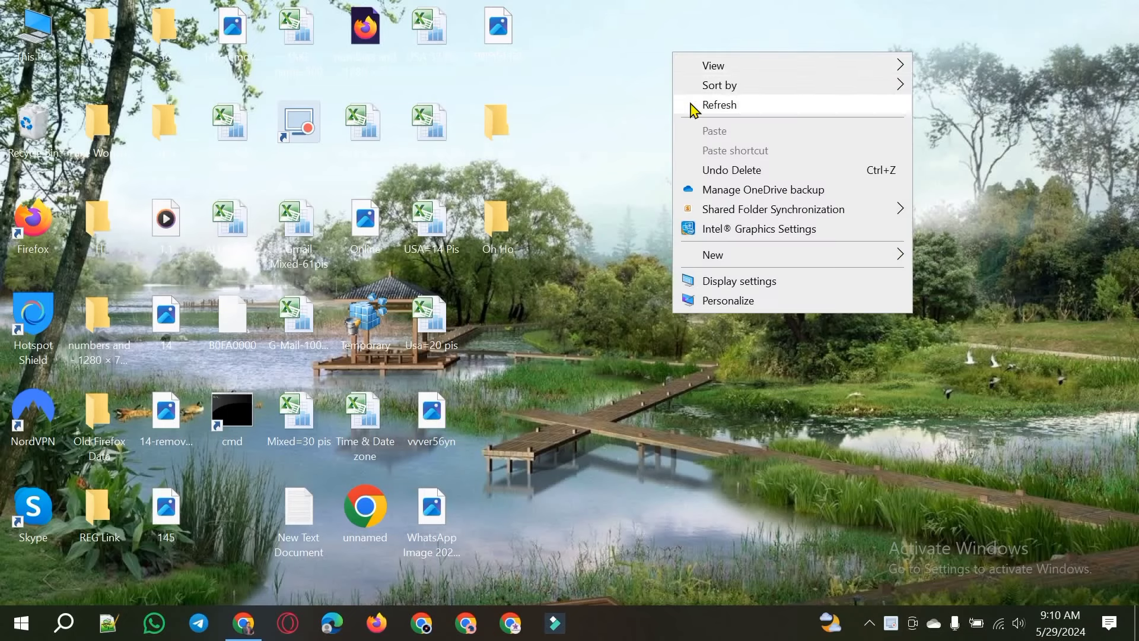
pyautogui.click(719, 105)
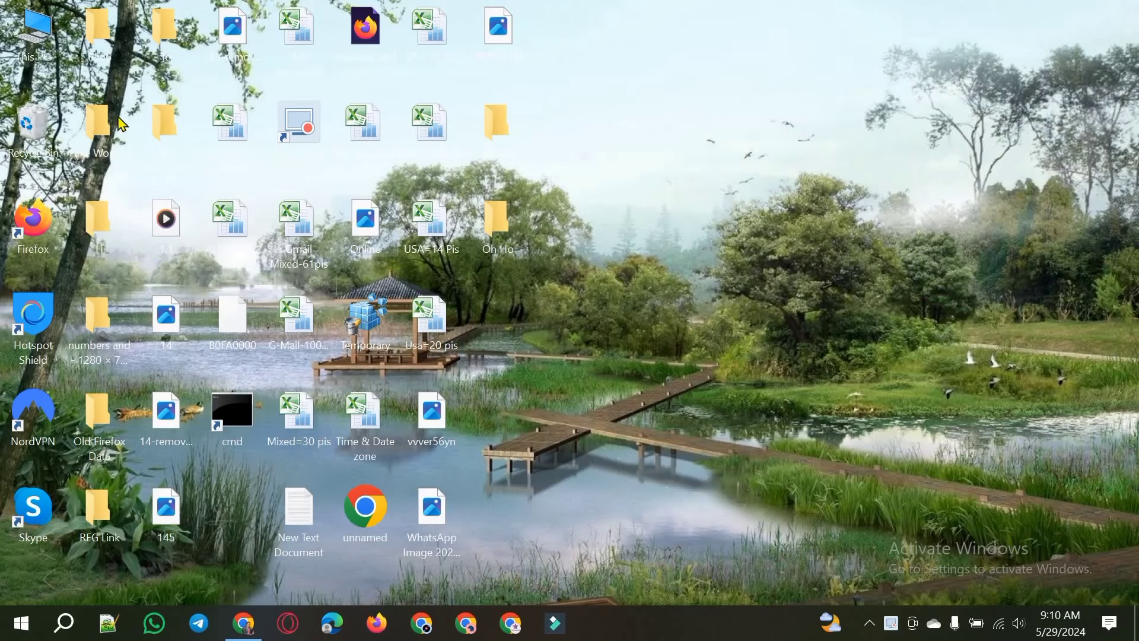
pyautogui.rightClick(20, 624)
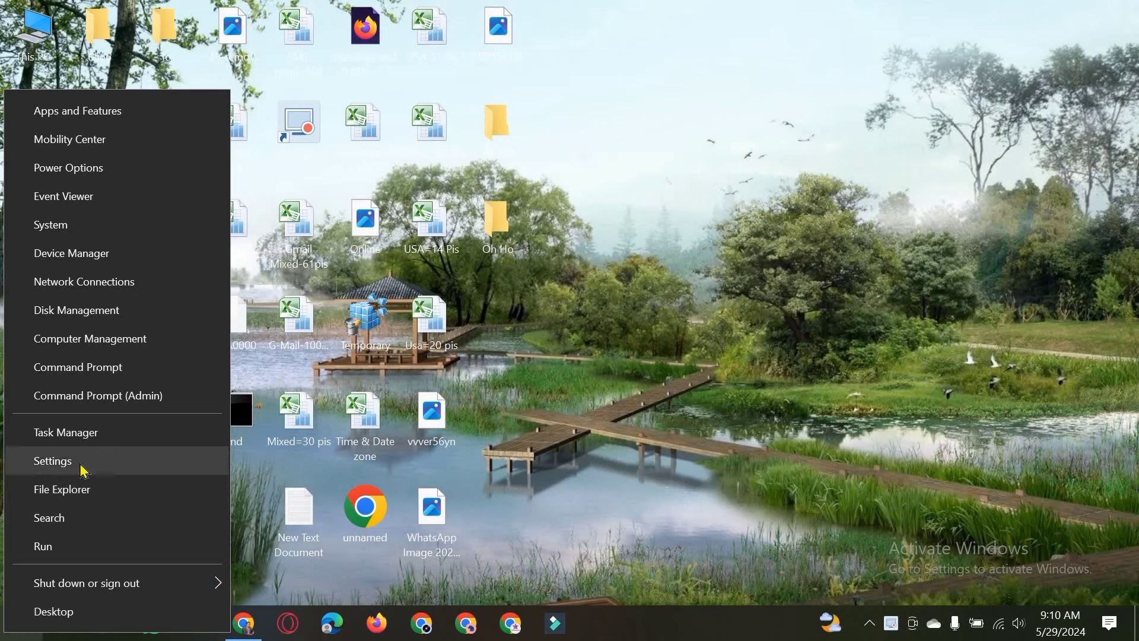
# Check the Windows Update page in Settings, showing updates paused until 6/1/2024, then close Settings.
pyautogui.press('Escape')
pyautogui.press('super+i')
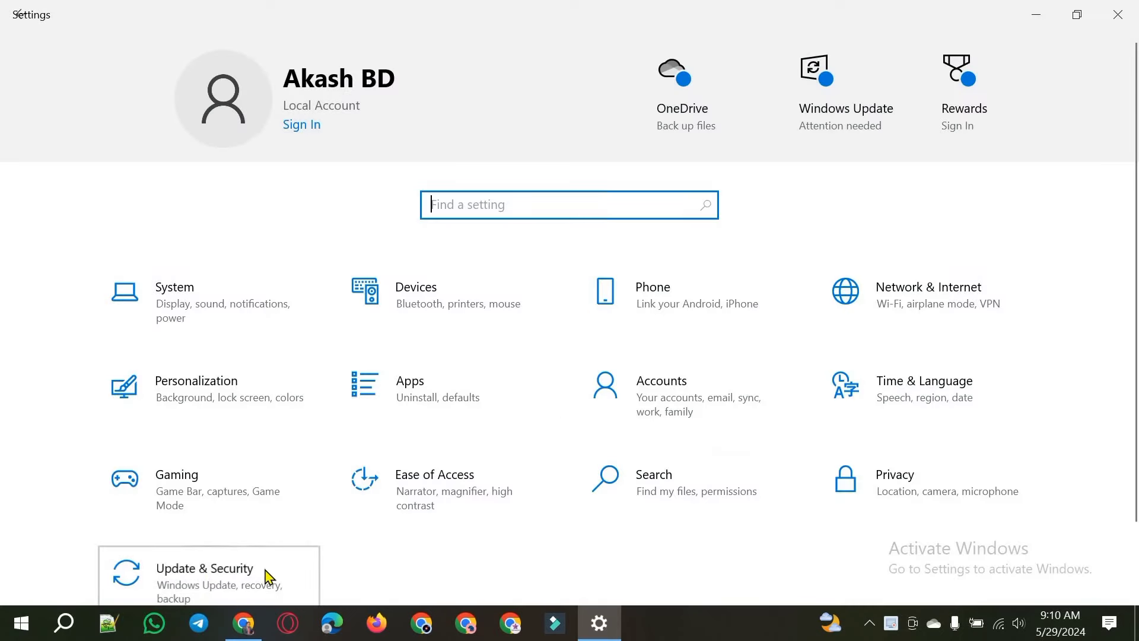
pyautogui.click(268, 576)
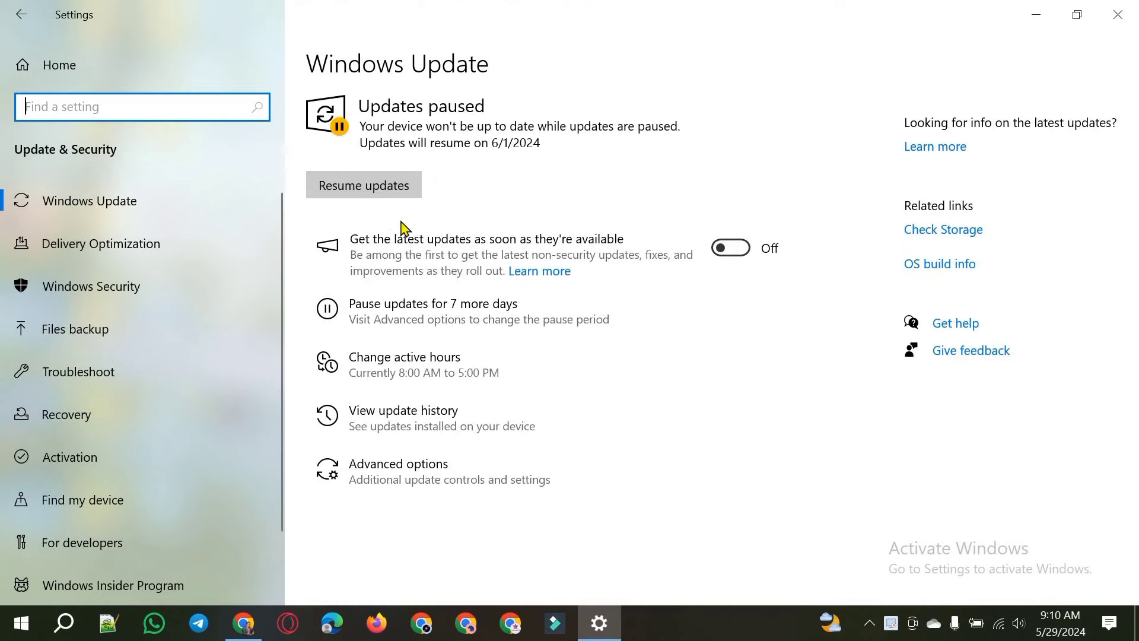
pyautogui.click(1117, 14)
# Open Computer Management from This PC and show the Services list.
pyautogui.rightClick(9, 23)
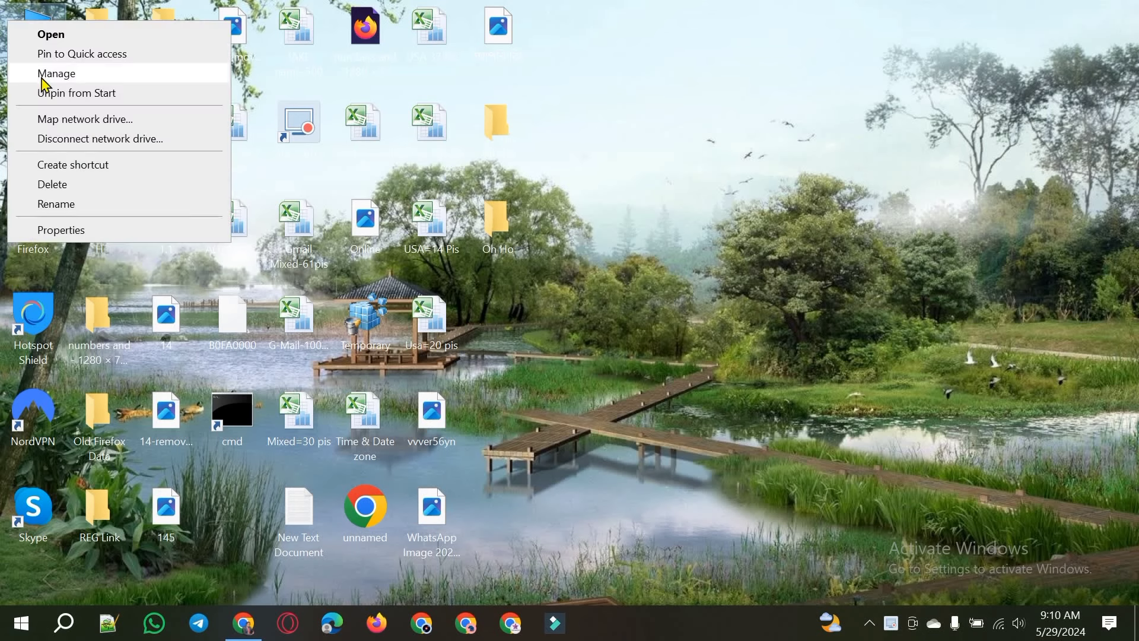
pyautogui.click(43, 80)
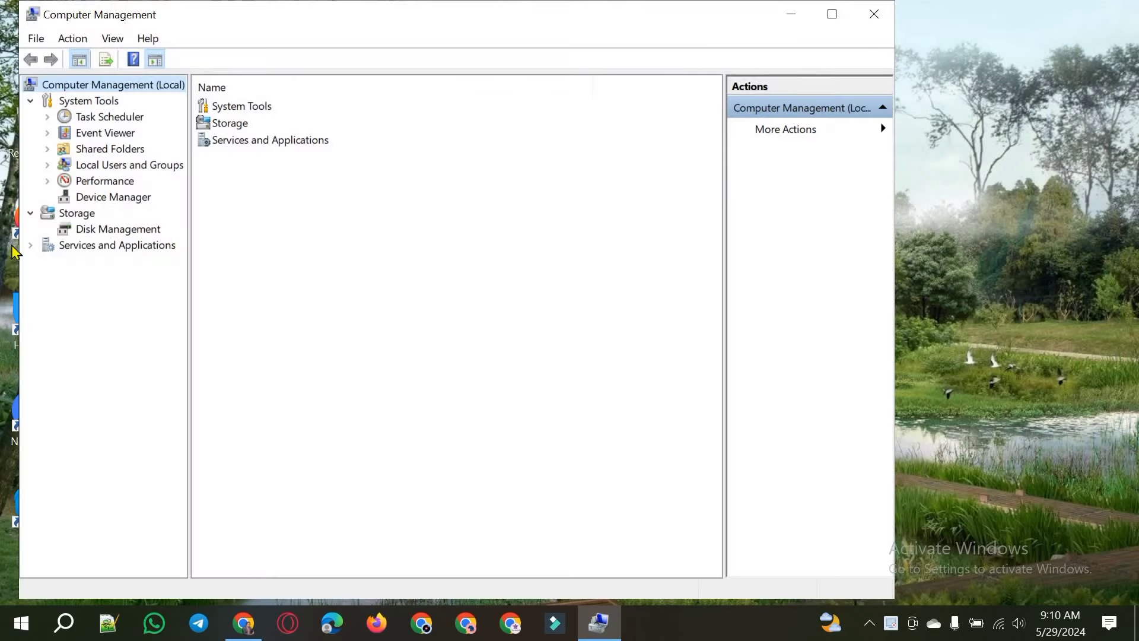
pyautogui.click(31, 246)
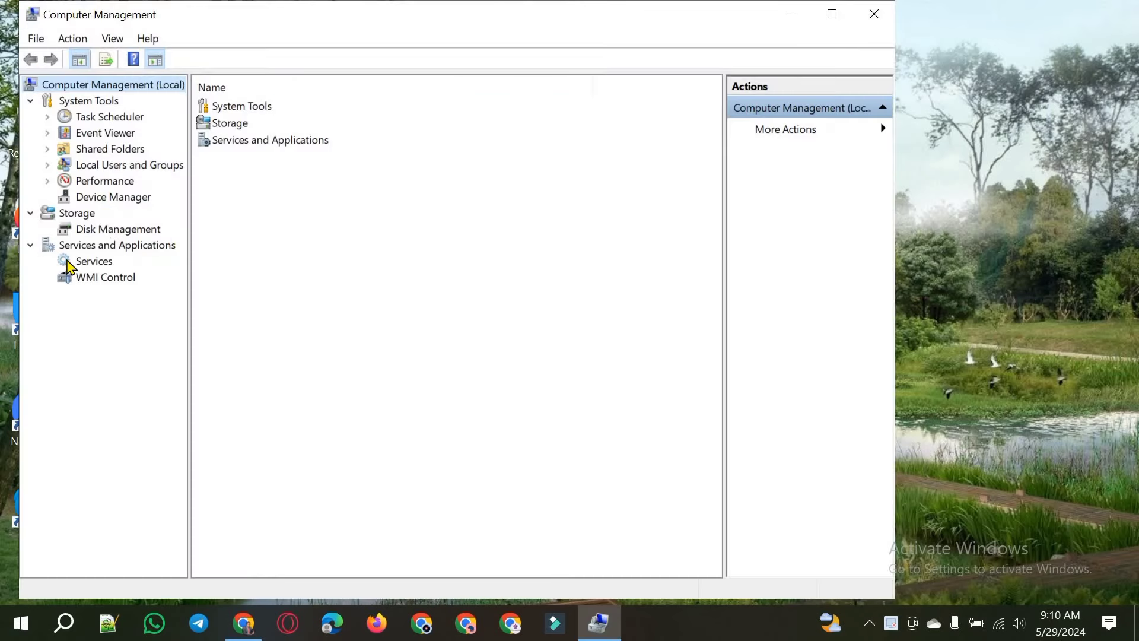
pyautogui.click(89, 262)
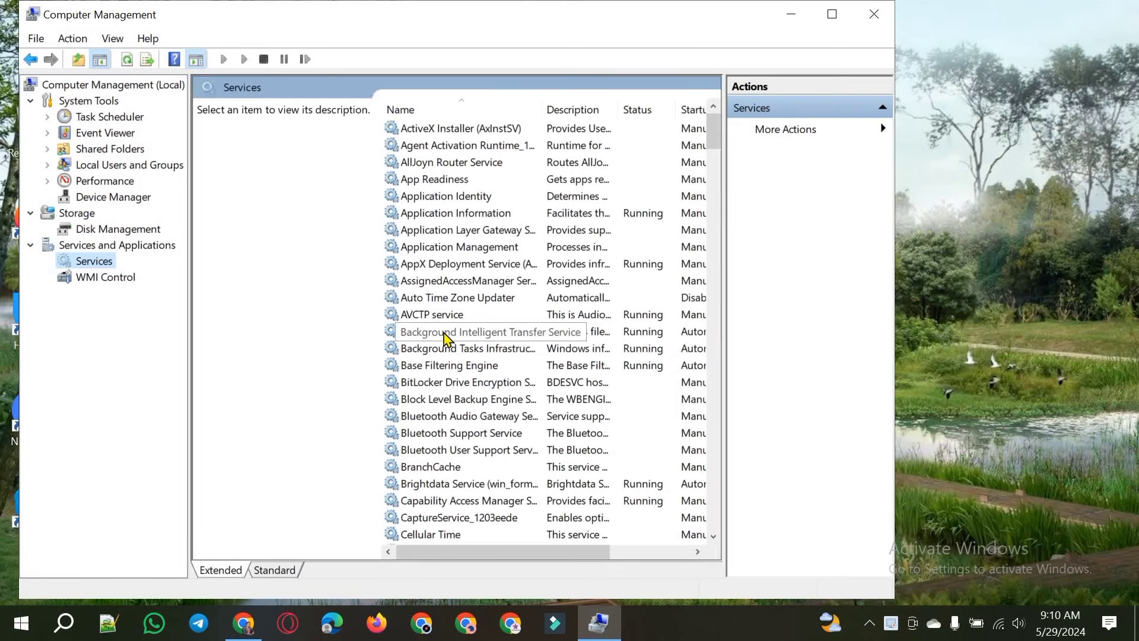
# Set Background Intelligent Transfer Service startup type to Disabled, apply, and stop the service.
pyautogui.click(446, 337)
pyautogui.rightClick(462, 331)
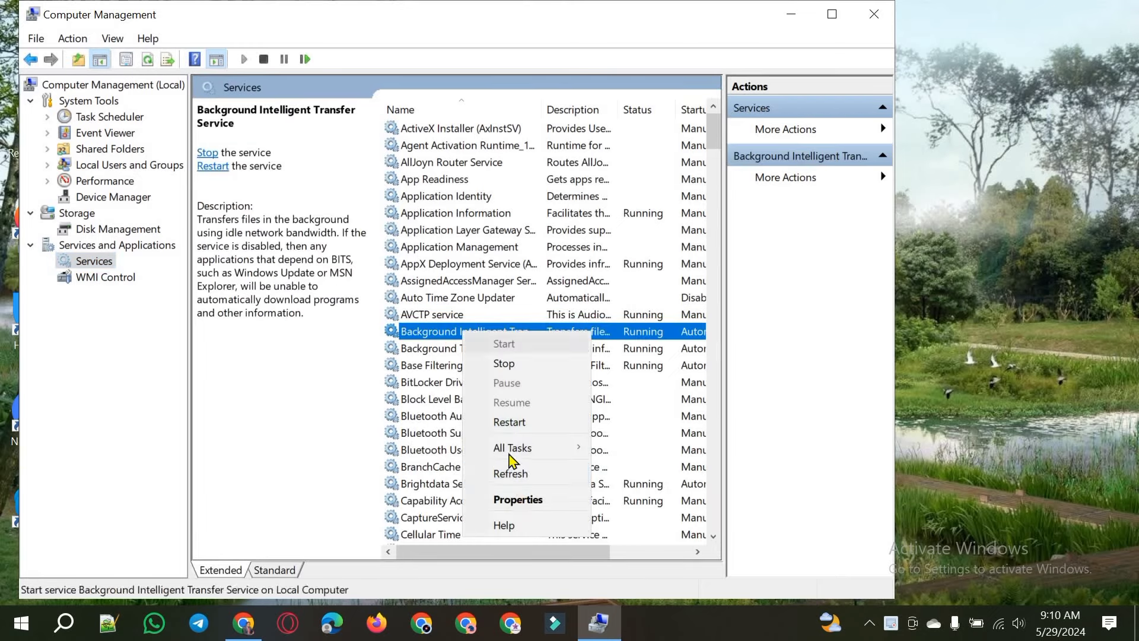
pyautogui.click(508, 499)
pyautogui.click(420, 303)
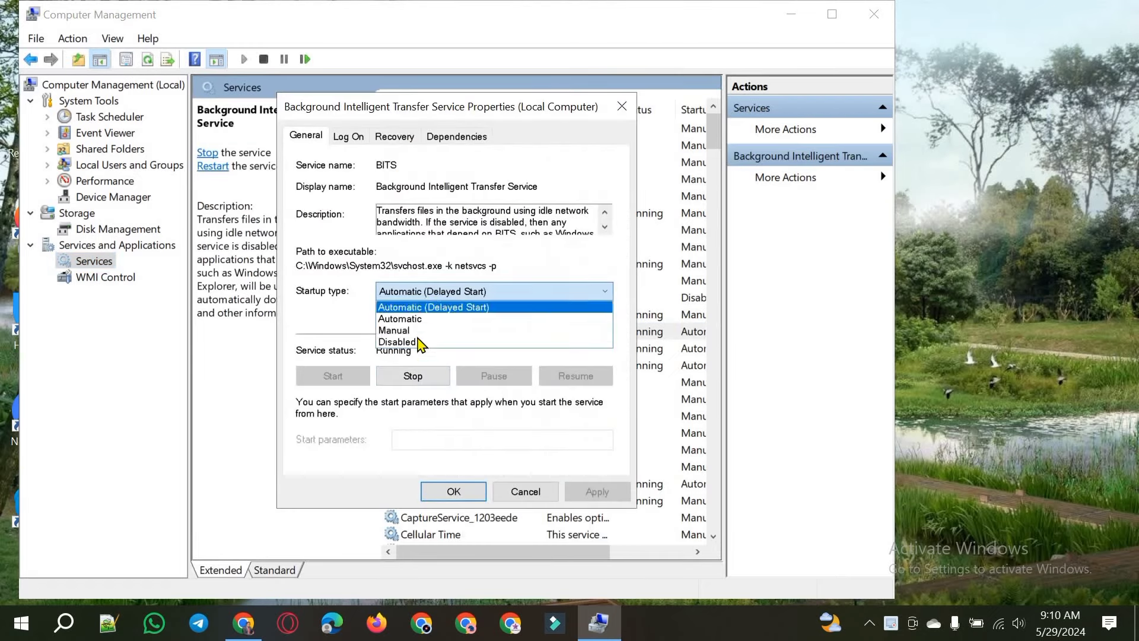
pyautogui.click(421, 347)
pyautogui.click(593, 499)
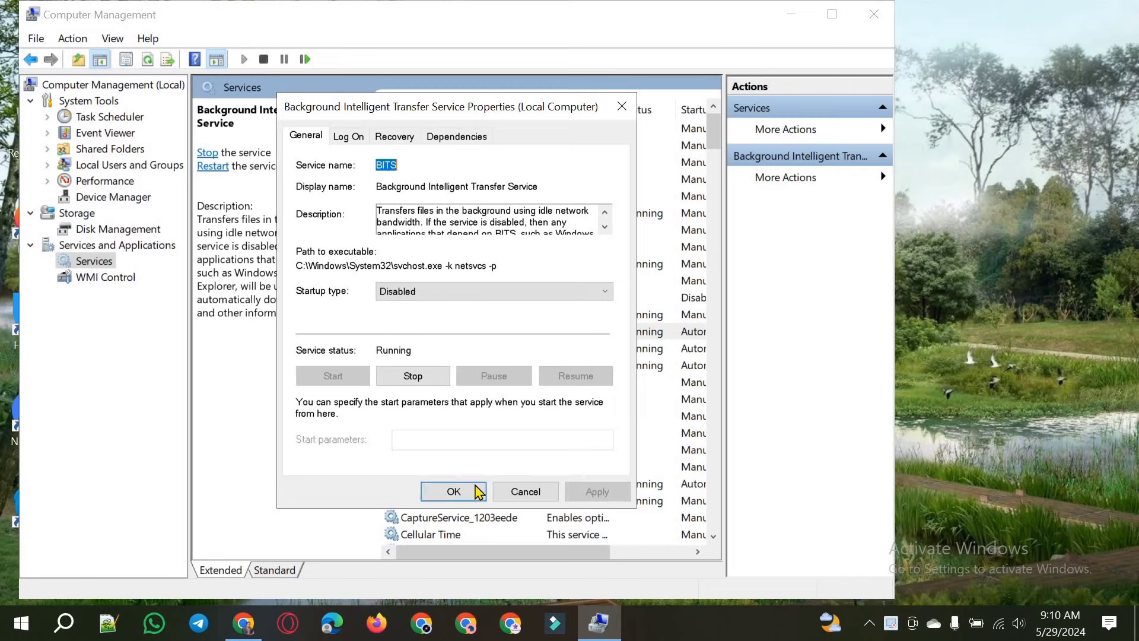
pyautogui.click(416, 377)
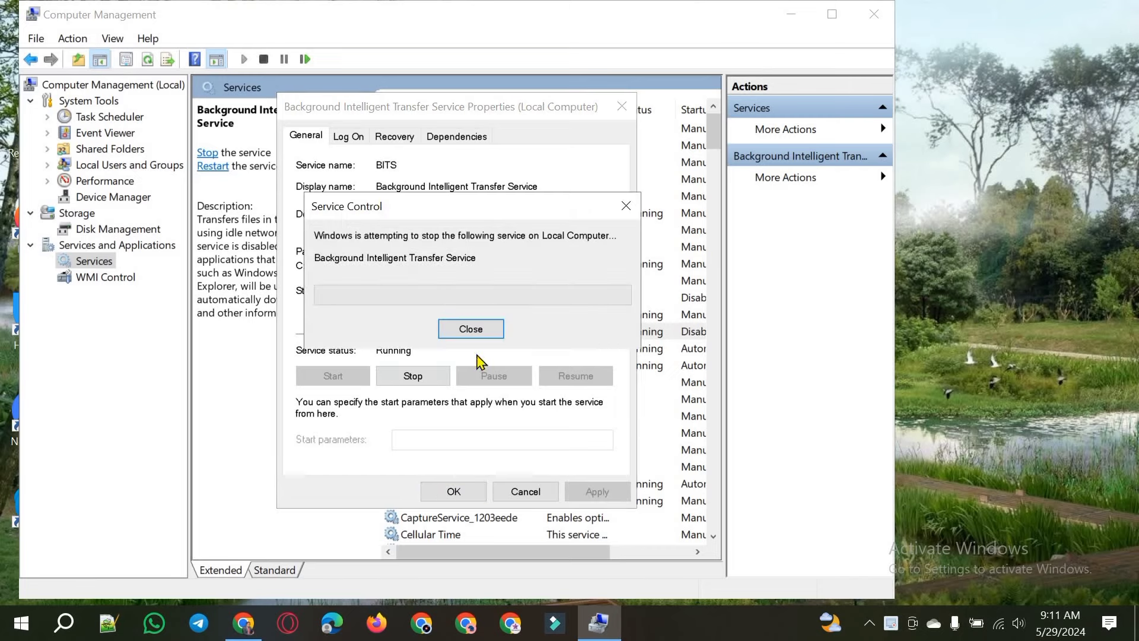
pyautogui.press('Return')
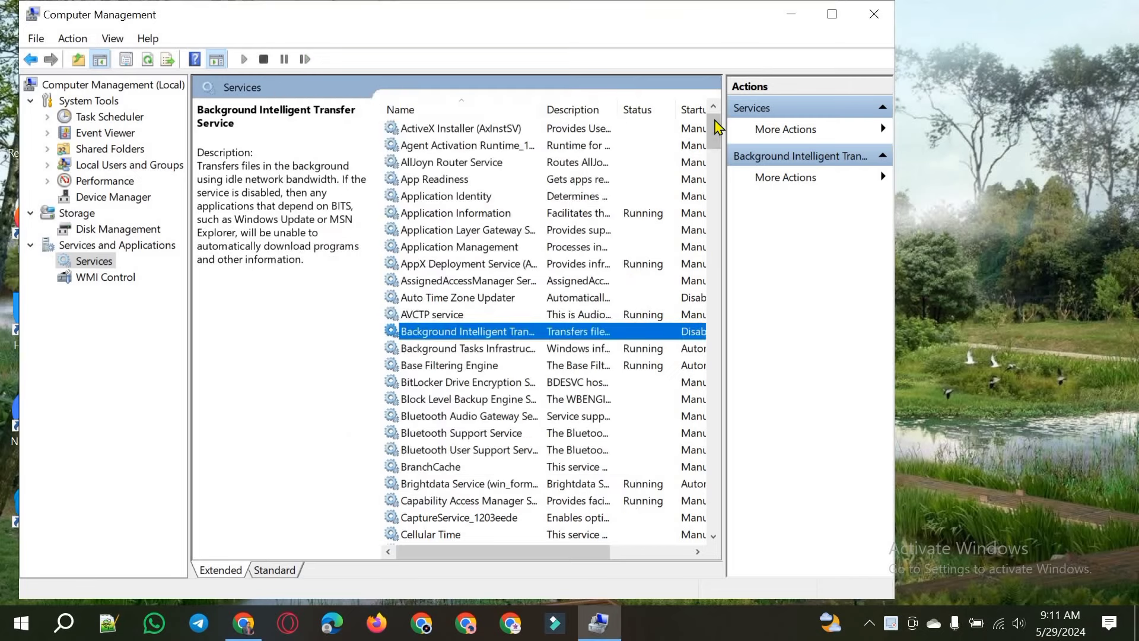
# Set Windows Update service startup to Disabled, stop it, and close Computer Management.
pyautogui.moveTo(715, 262); pyautogui.dragTo(718, 534)
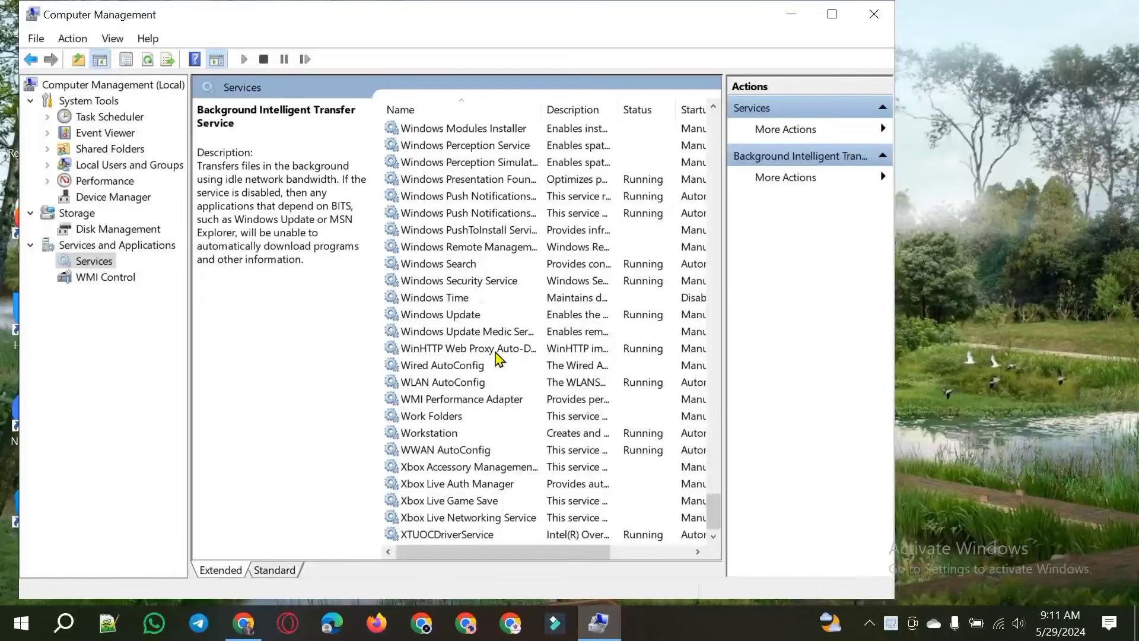
pyautogui.click(509, 299)
pyautogui.click(510, 315)
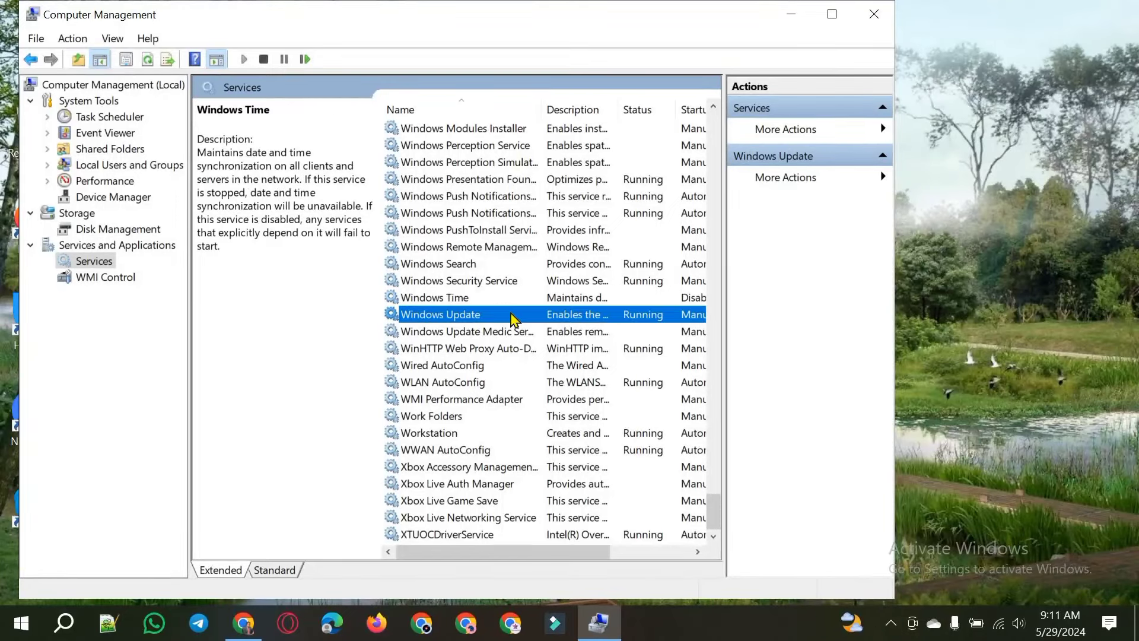
pyautogui.rightClick(511, 314)
pyautogui.click(566, 481)
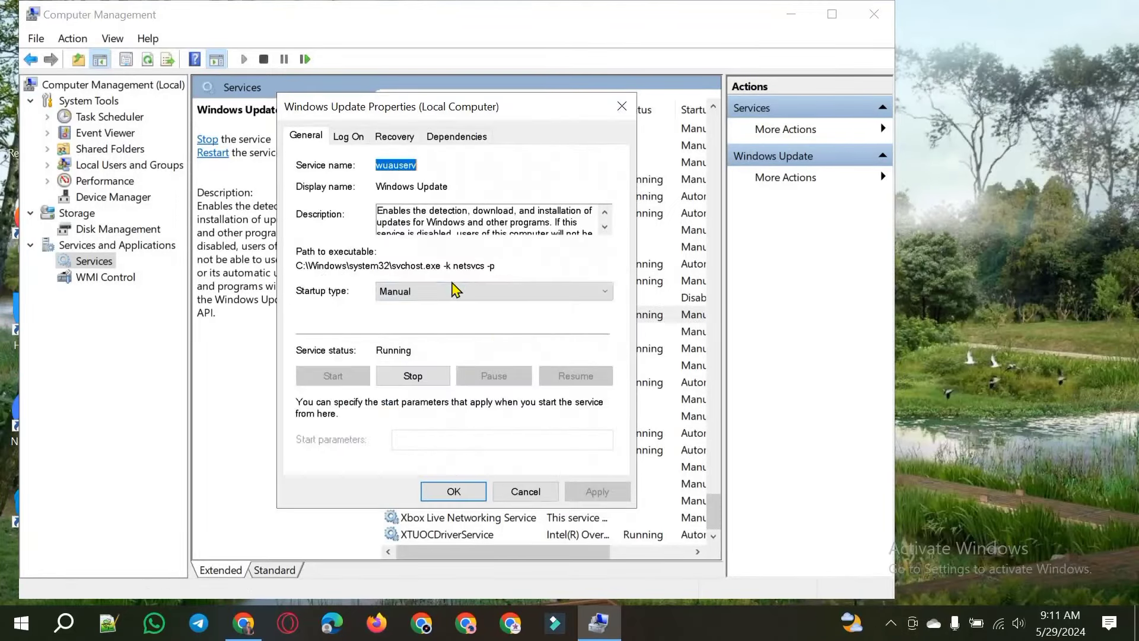
pyautogui.click(452, 291)
pyautogui.click(429, 342)
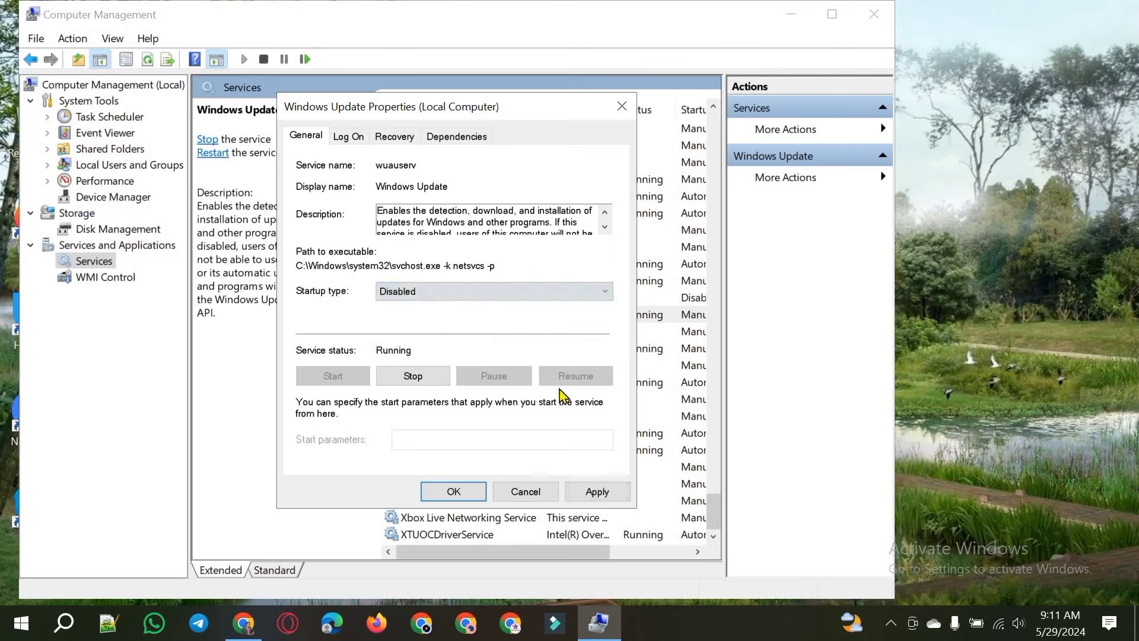
pyautogui.click(598, 494)
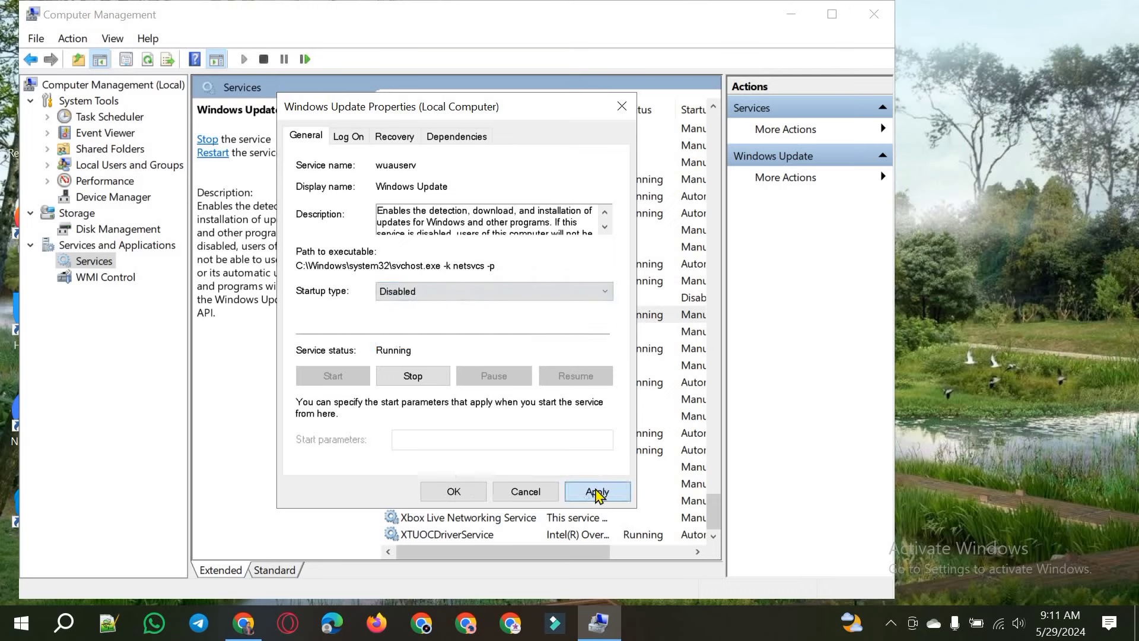
pyautogui.click(422, 383)
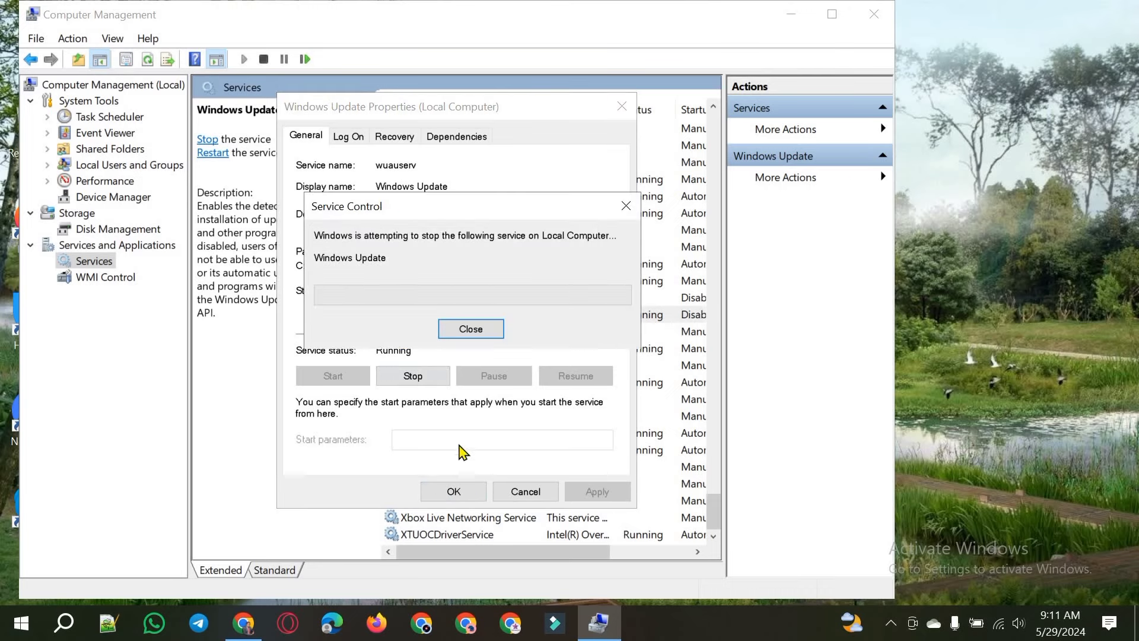
pyautogui.click(466, 490)
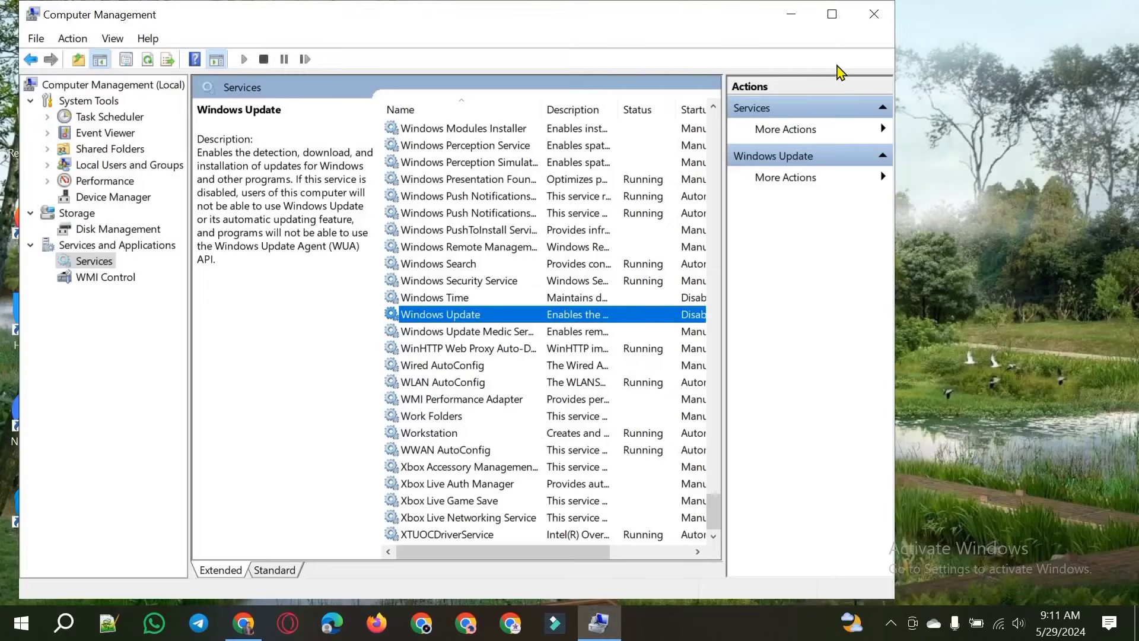
pyautogui.click(875, 18)
pyautogui.rightClick(685, 22)
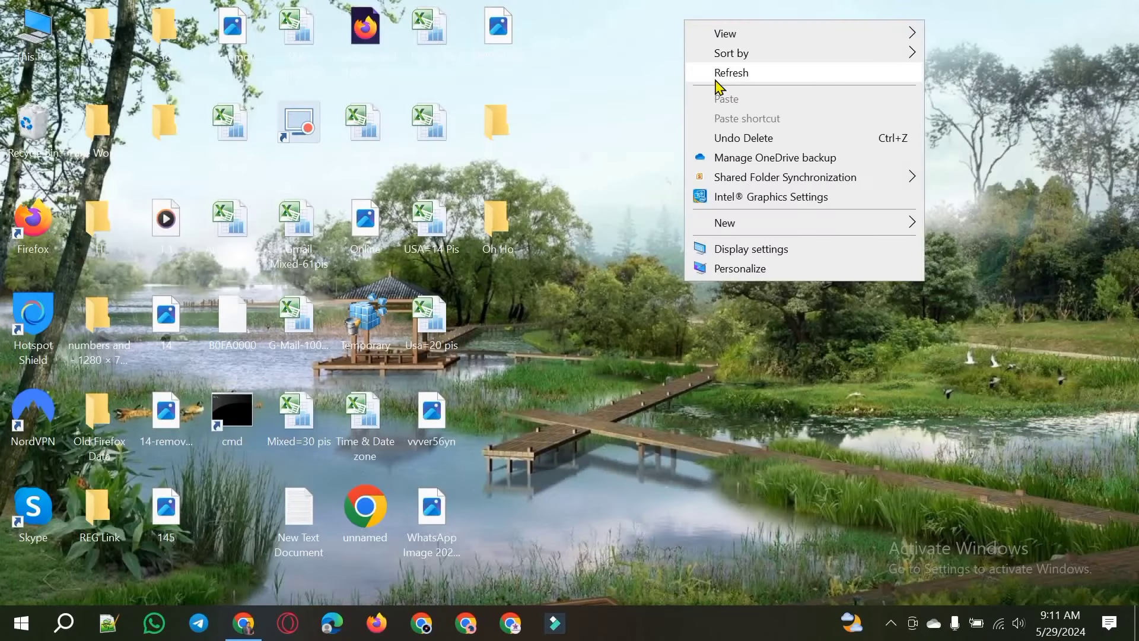
# Refresh the desktop and launch Chrome from the taskbar in a maximized window.
pyautogui.click(716, 74)
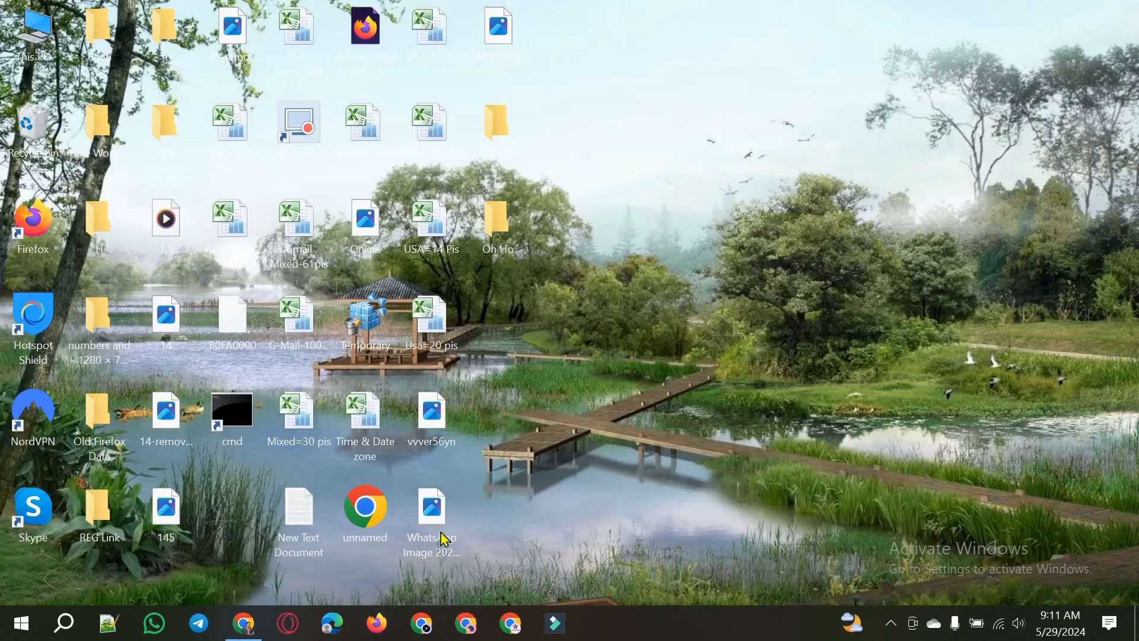
pyautogui.click(421, 624)
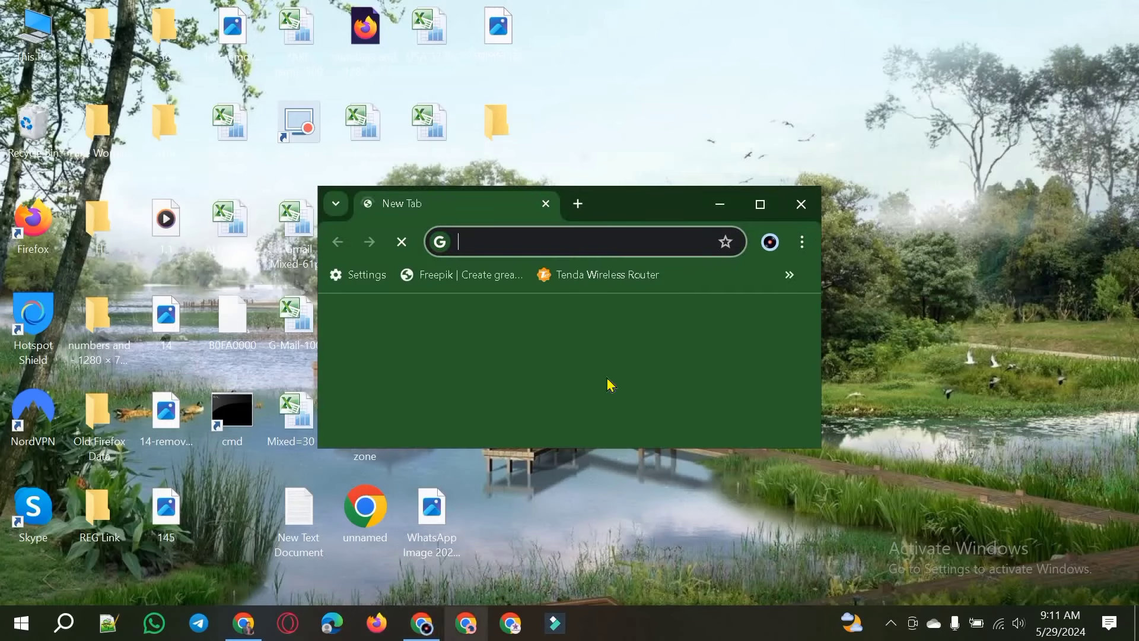
pyautogui.click(761, 204)
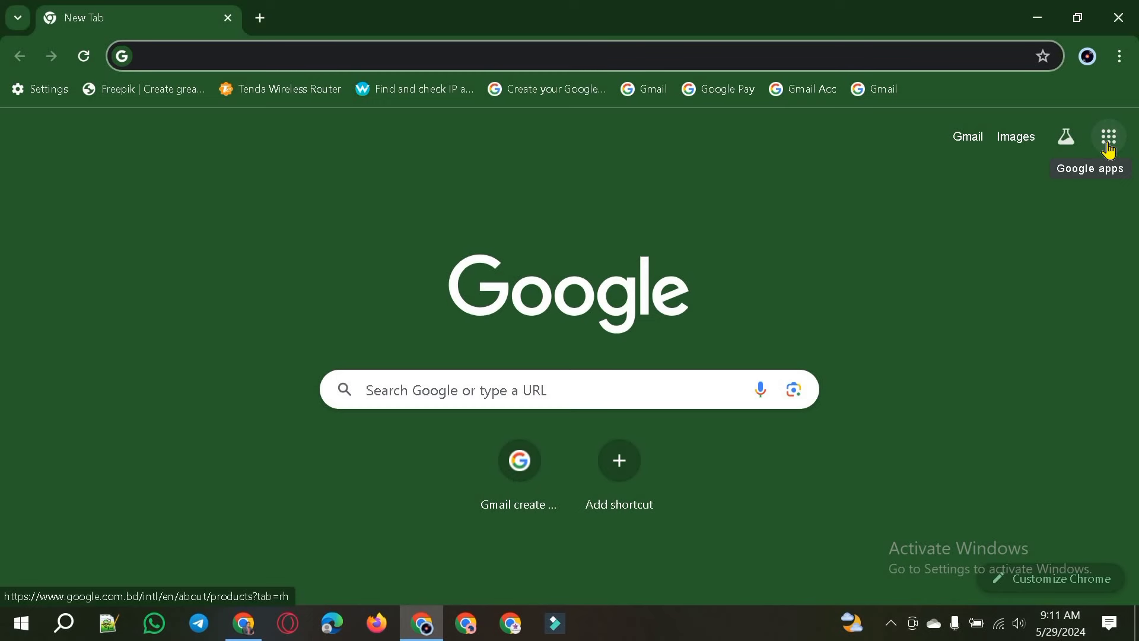
# Go to the Google Account page through the Google apps launcher on the new tab.
pyautogui.click(1109, 149)
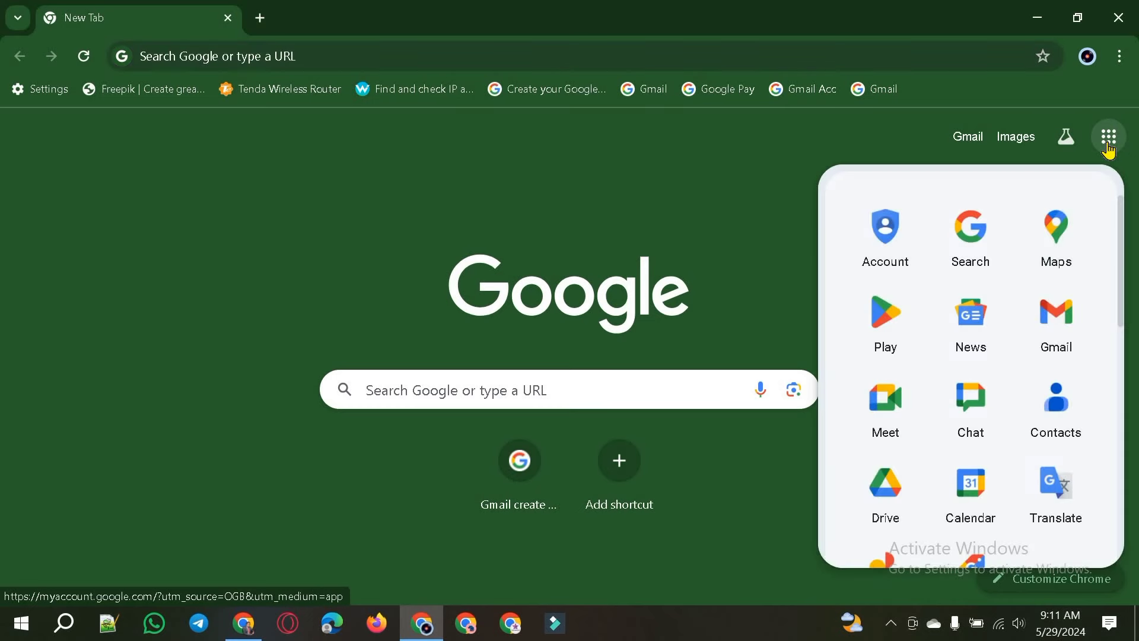
pyautogui.scroll(-4, 986, 350)
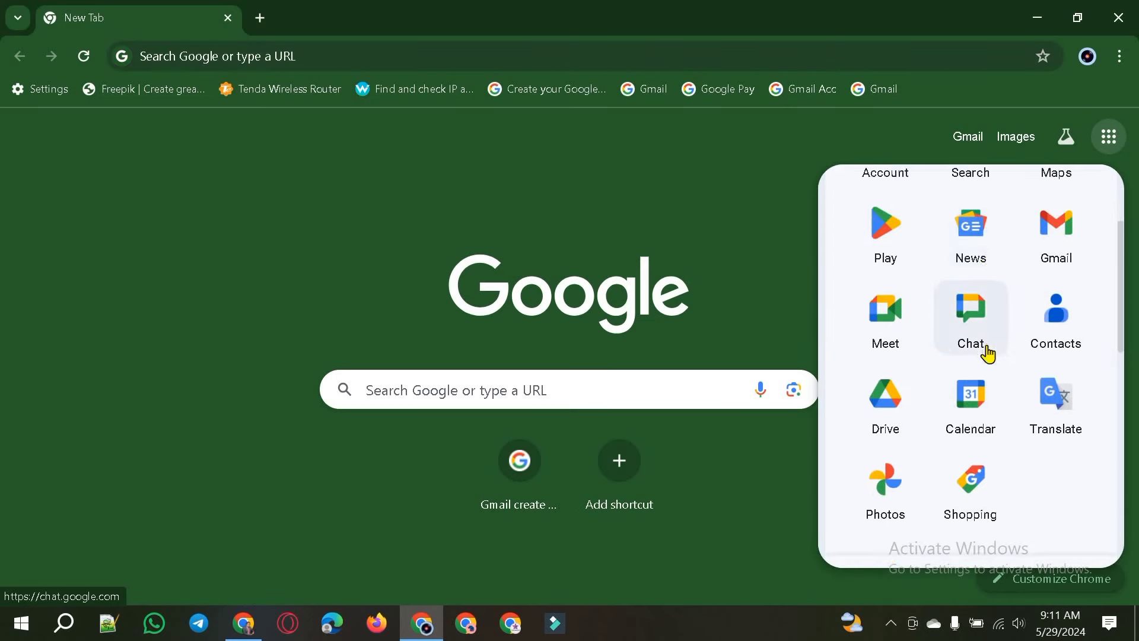
pyautogui.scroll(-8, 986, 363)
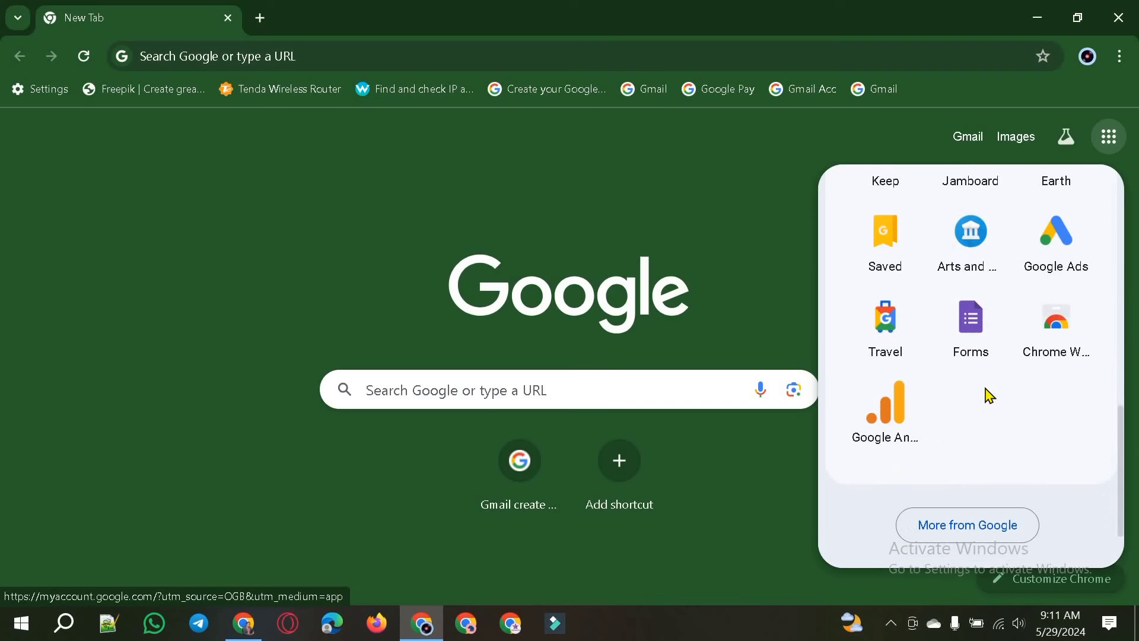
pyautogui.scroll(8, 988, 429)
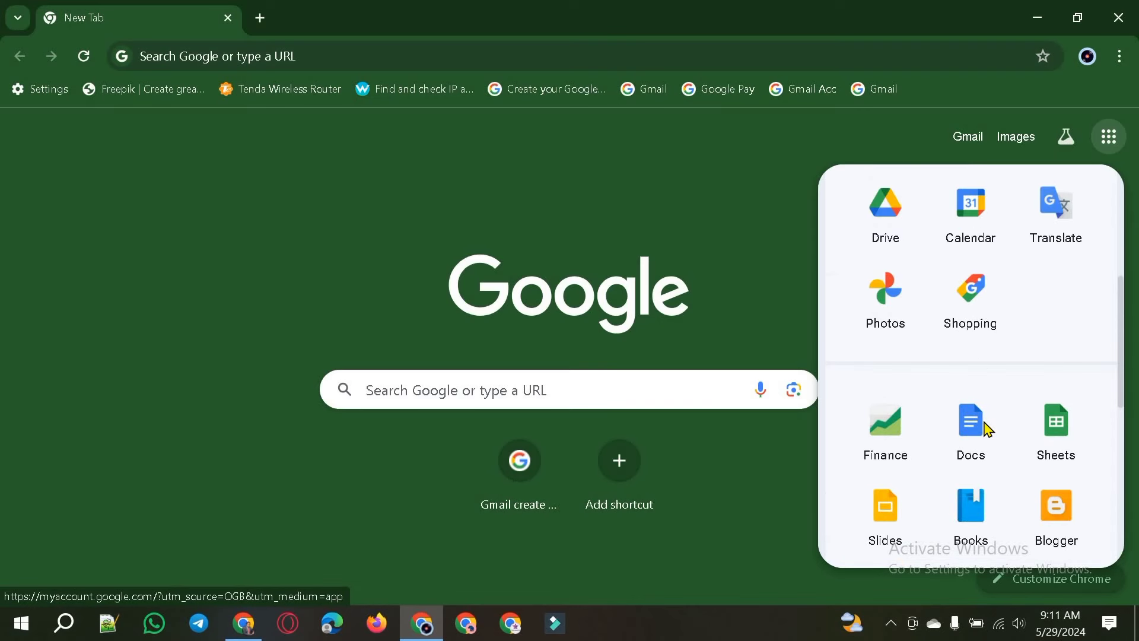
pyautogui.scroll(5, 987, 428)
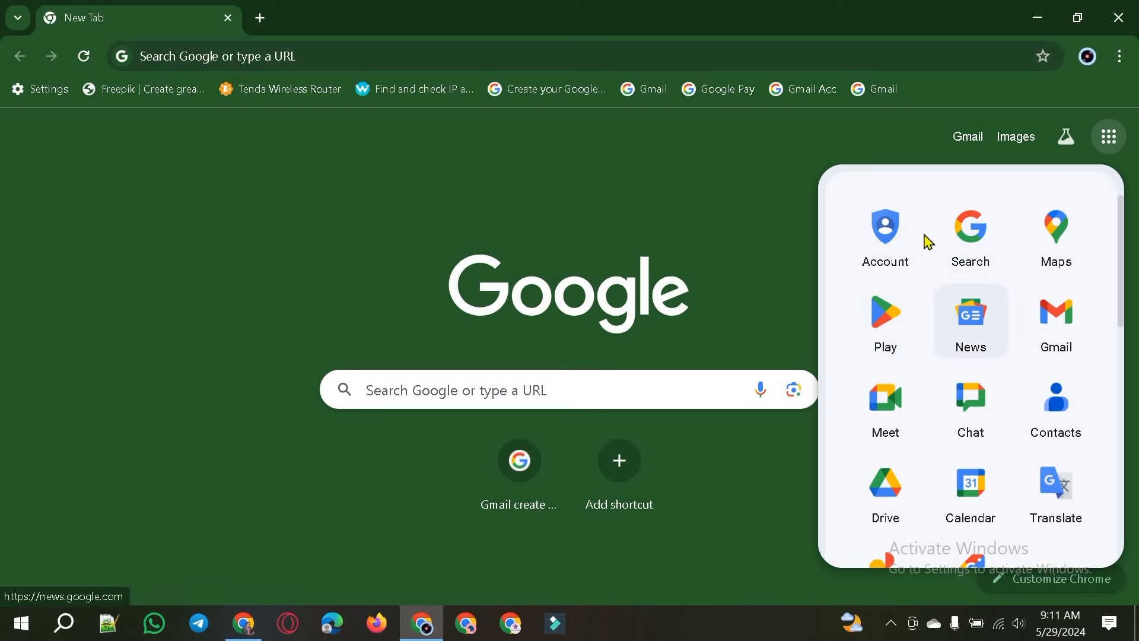
pyautogui.click(880, 253)
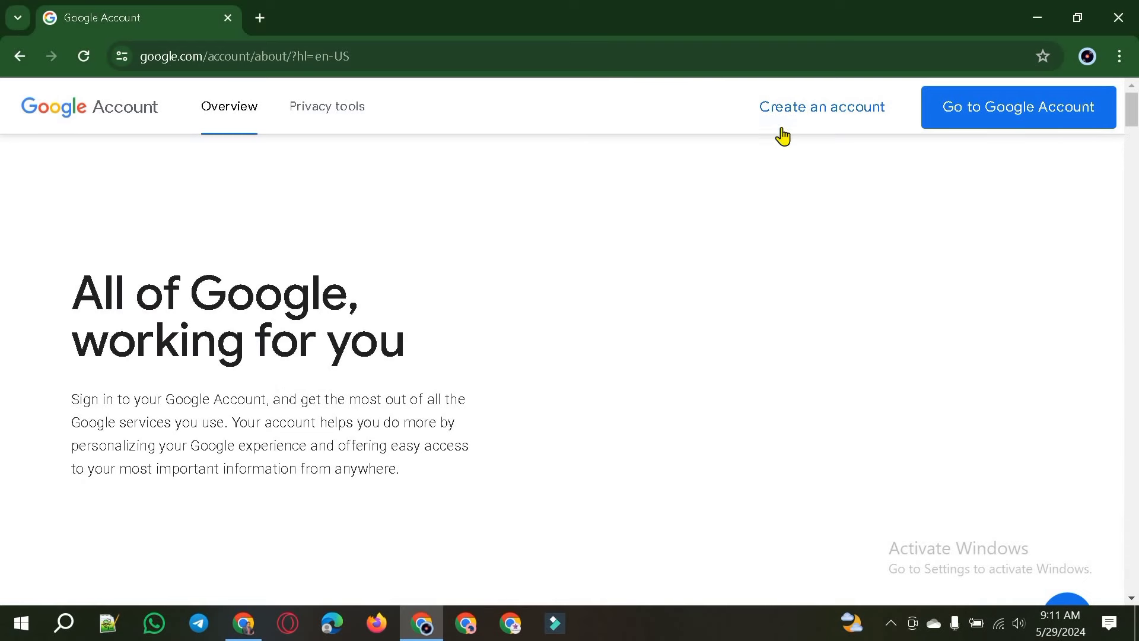
# Start creating a new Google account and reach the name fields.
pyautogui.click(823, 121)
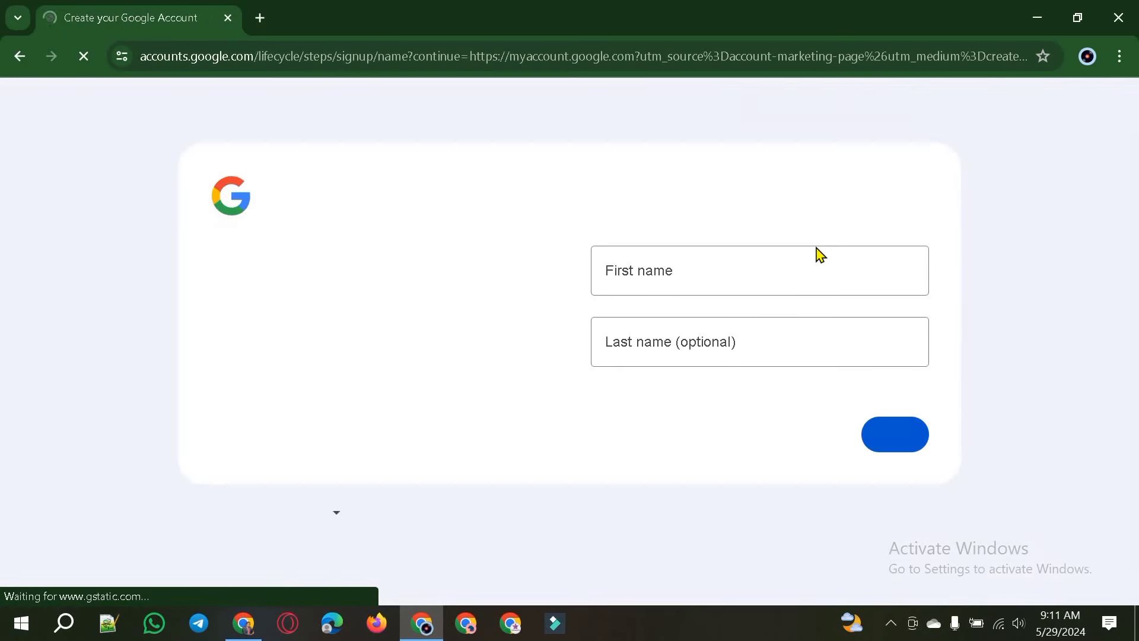
pyautogui.click(697, 277)
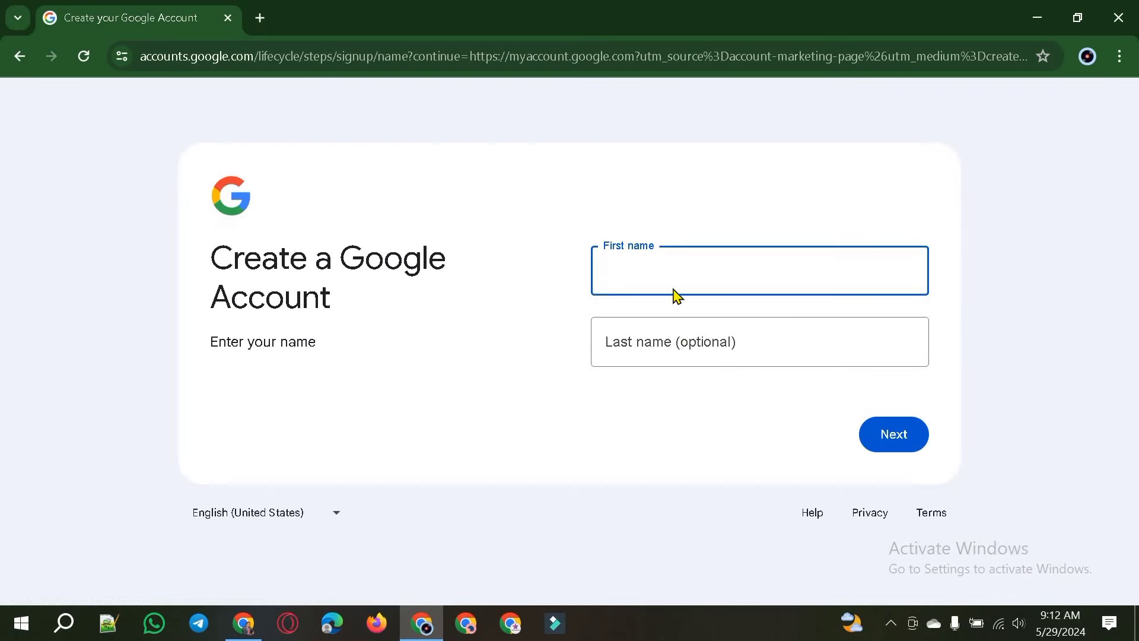
pyautogui.click(656, 323)
pyautogui.click(655, 339)
pyautogui.click(690, 264)
# Enter placeholder first and last names, then minimize Chrome.
pyautogui.write('sgd')
pyautogui.click(700, 328)
pyautogui.write('hgfhj')
pyautogui.click(741, 269)
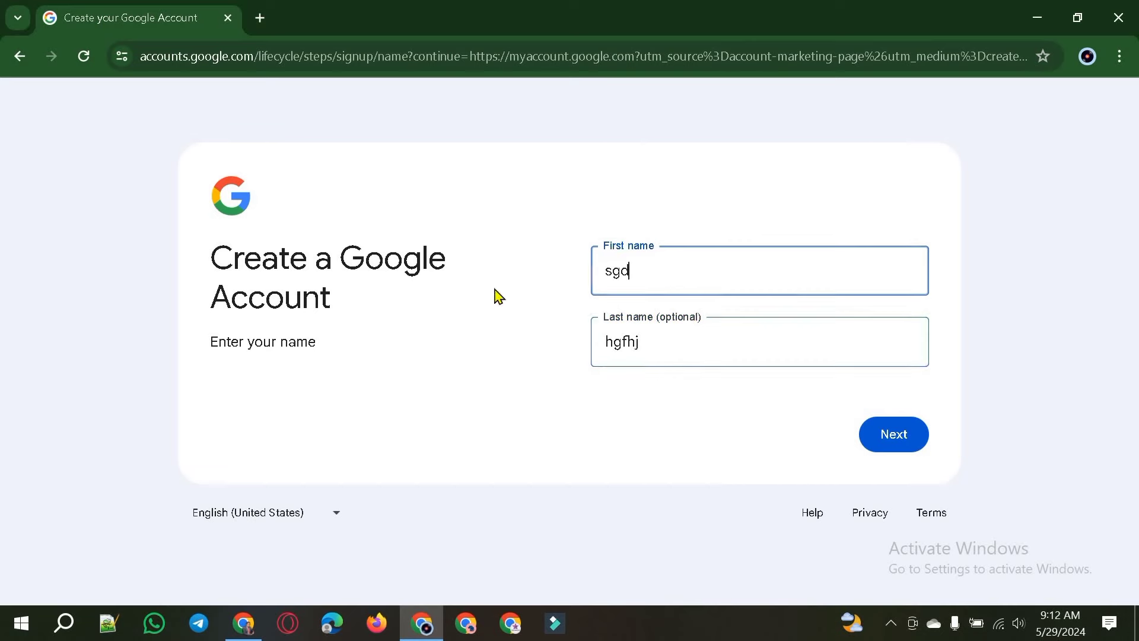
pyautogui.press('BackSpace')
pyautogui.press('BackSpace')
pyautogui.press('BackSpace')
pyautogui.write('hjh')
pyautogui.click(791, 157)
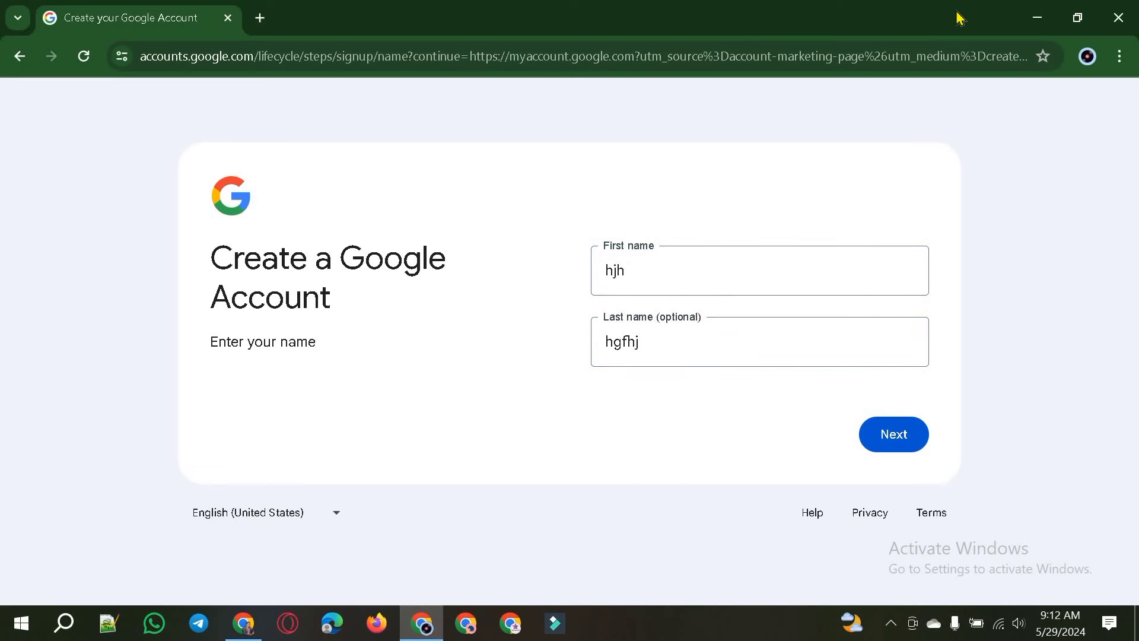
pyautogui.click(1036, 18)
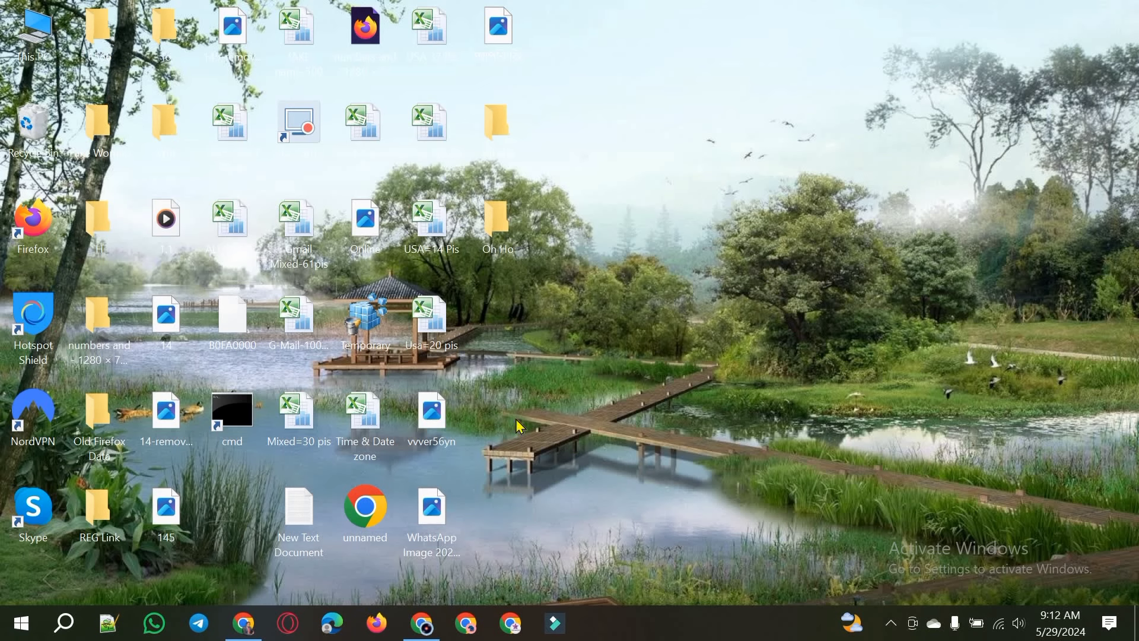
# Launch Edge maximized, dismiss the default-browser prompt, and open the Google homepage.
pyautogui.click(345, 623)
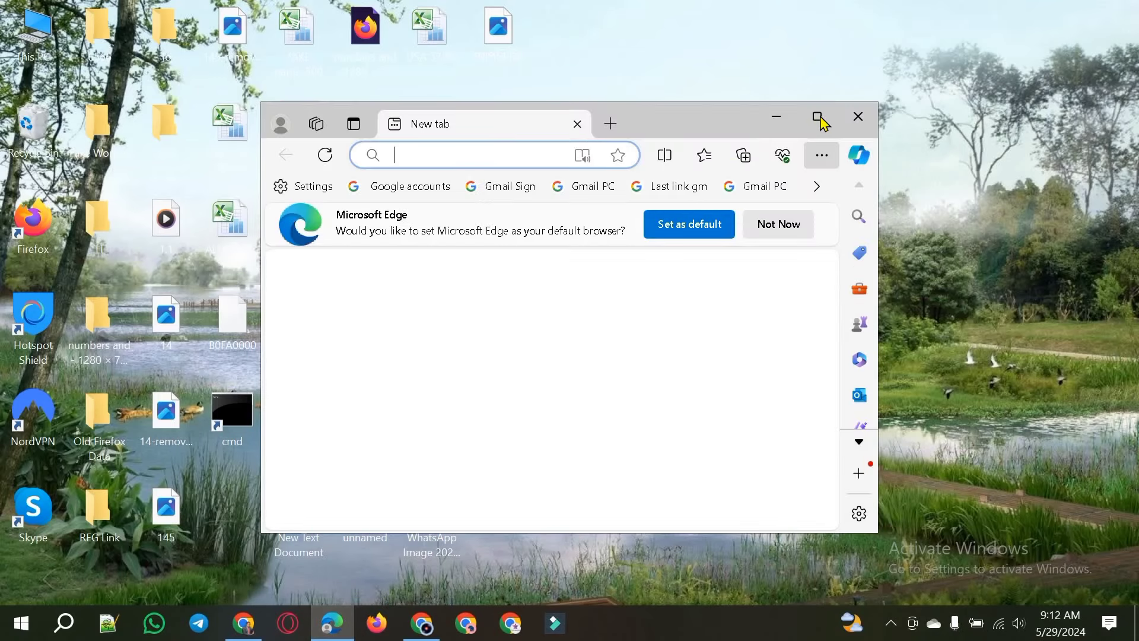
pyautogui.click(819, 119)
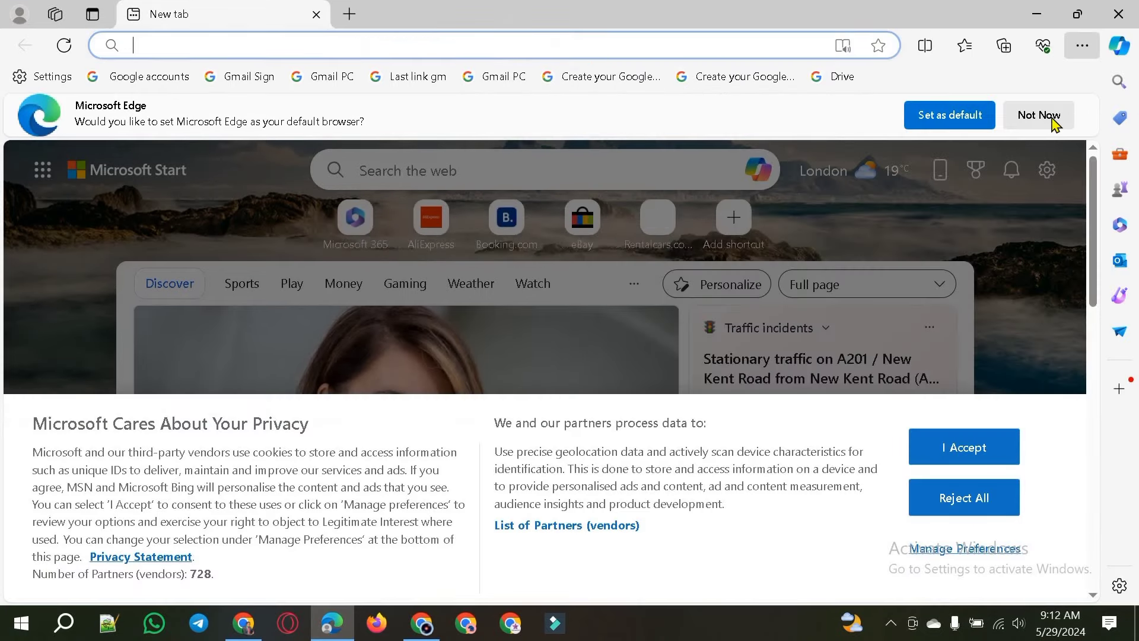
pyautogui.click(1039, 115)
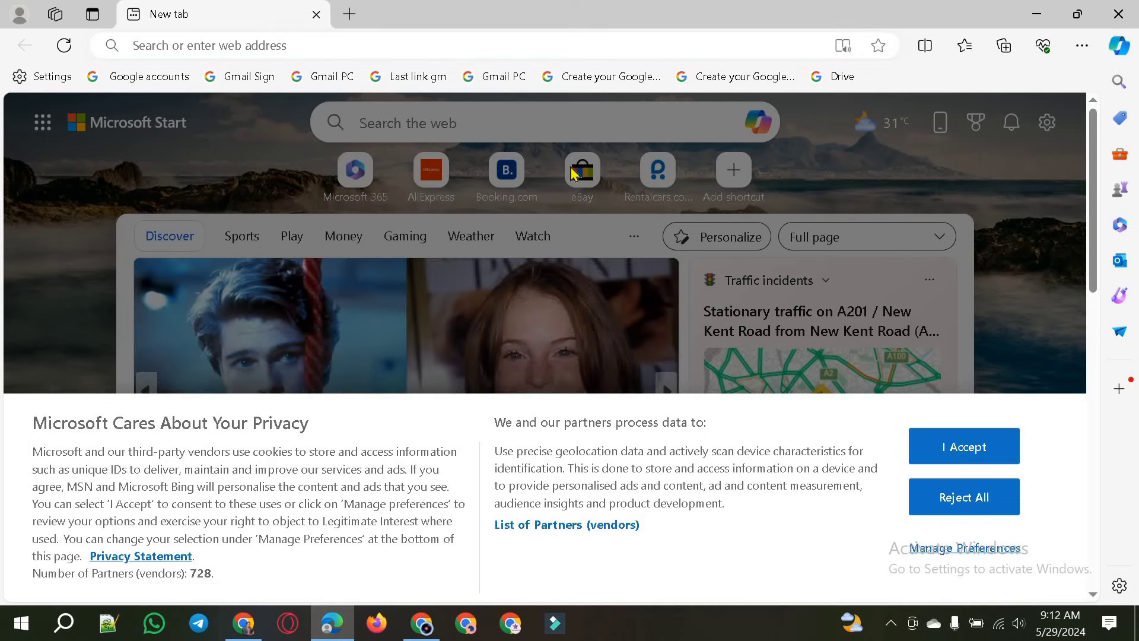
pyautogui.click(265, 52)
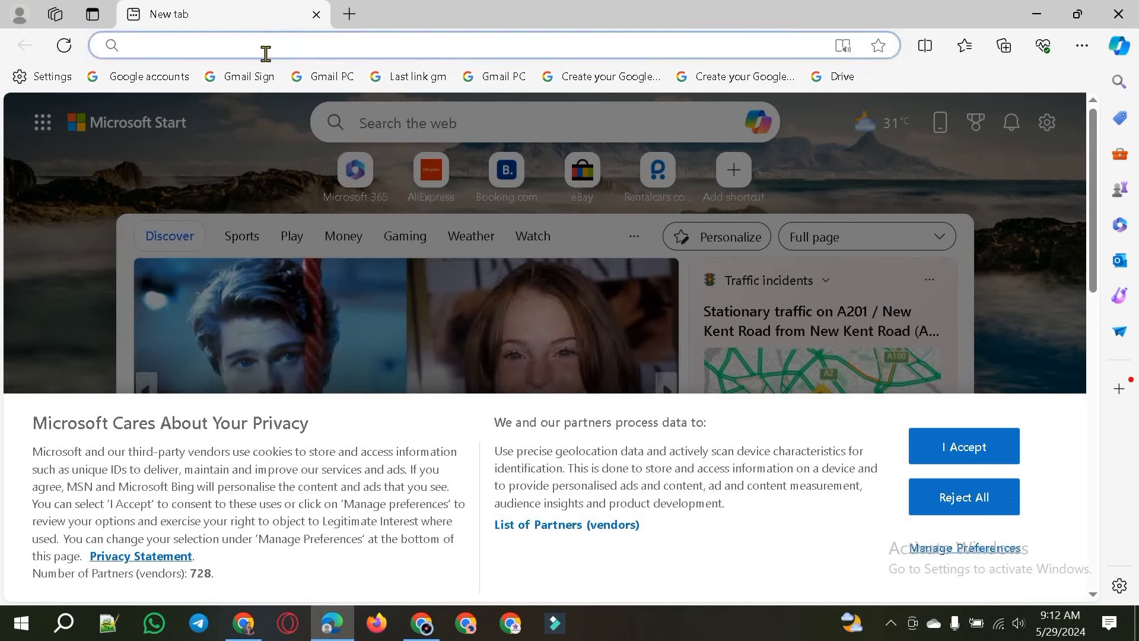
pyautogui.write('google')
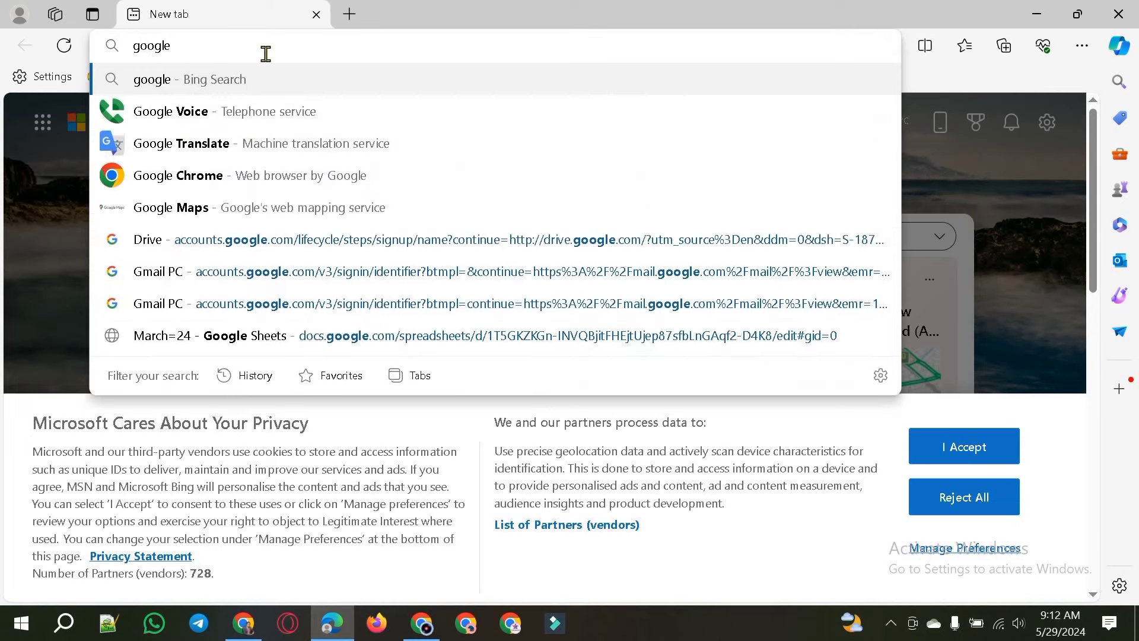
pyautogui.hotkey('ctrl', 'Return')
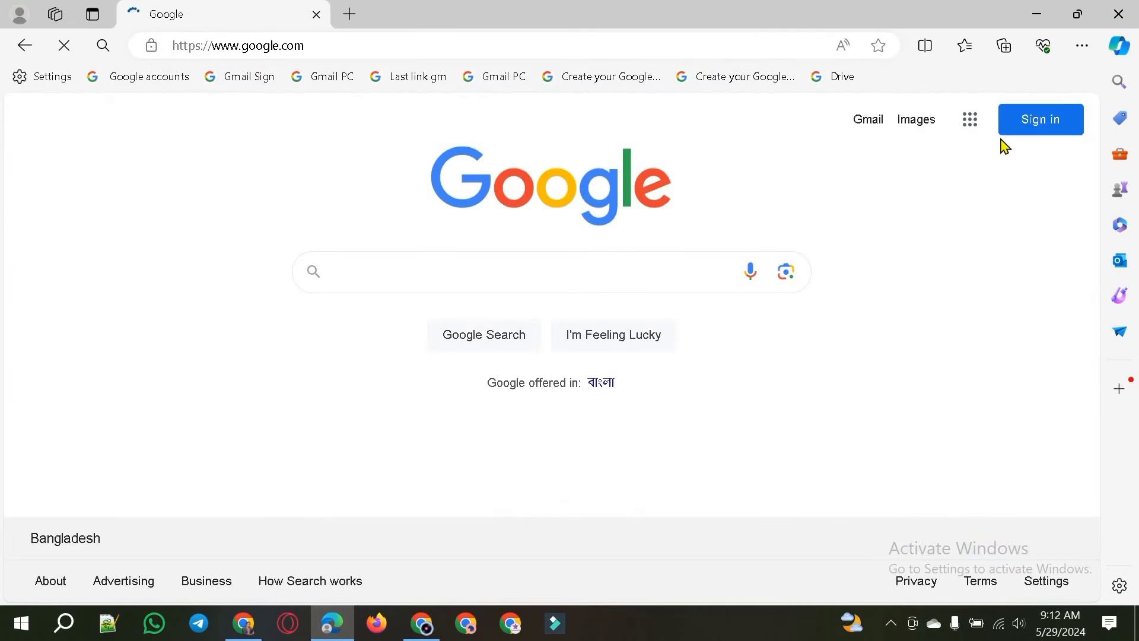
# Bring up the Google apps launcher and scroll through the apps list.
pyautogui.click(980, 138)
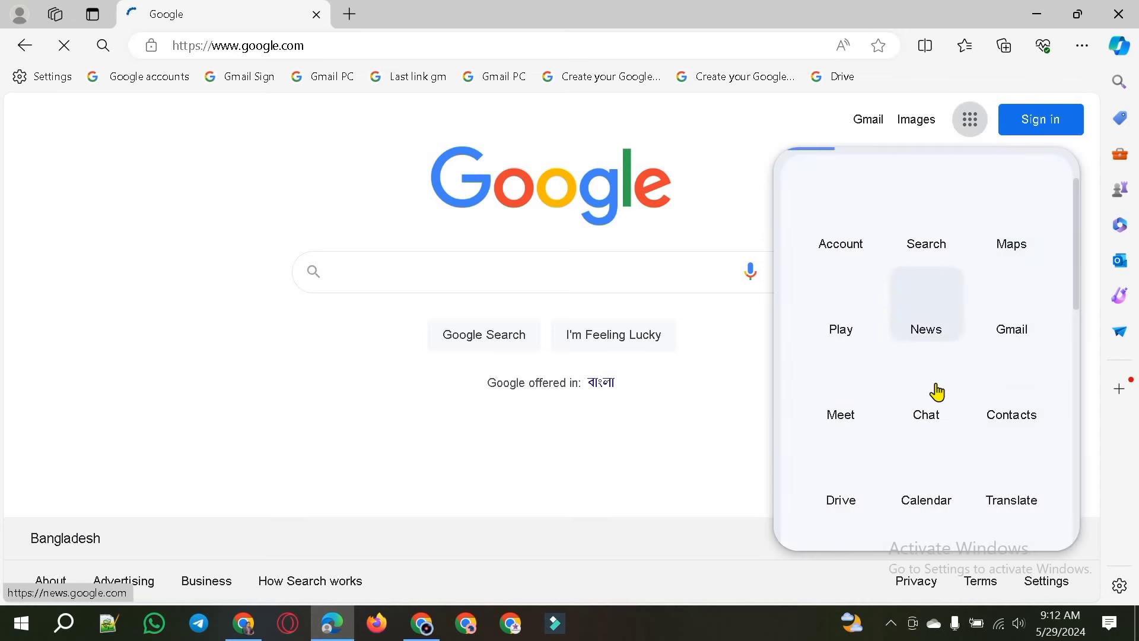
pyautogui.scroll(-5, 989, 394)
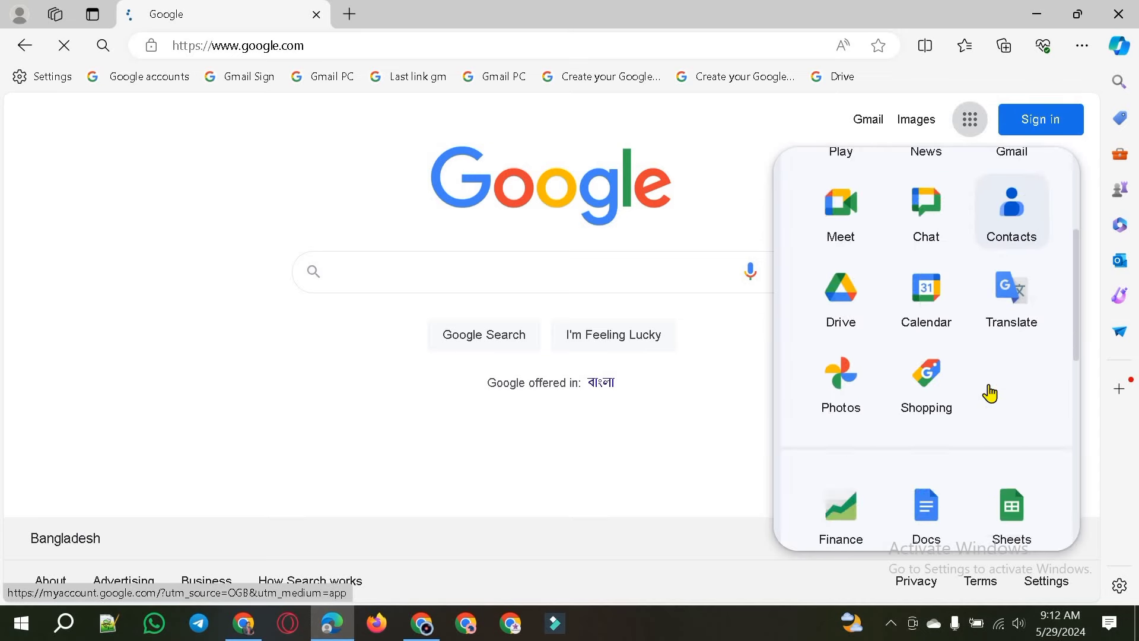
pyautogui.scroll(-1, 961, 450)
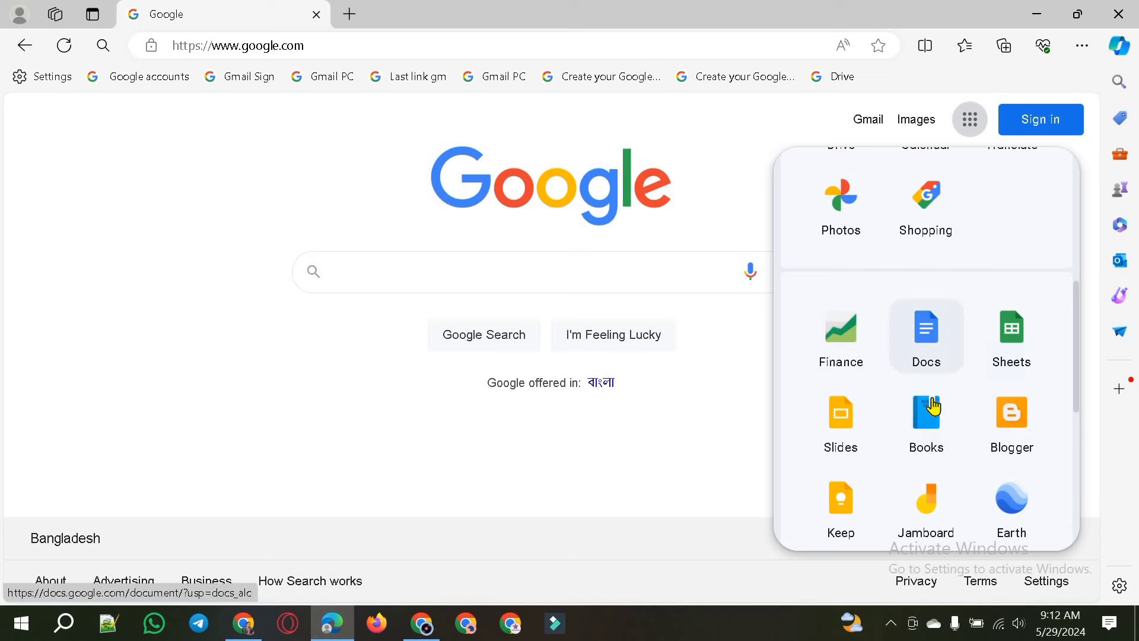
pyautogui.scroll(-2, 949, 427)
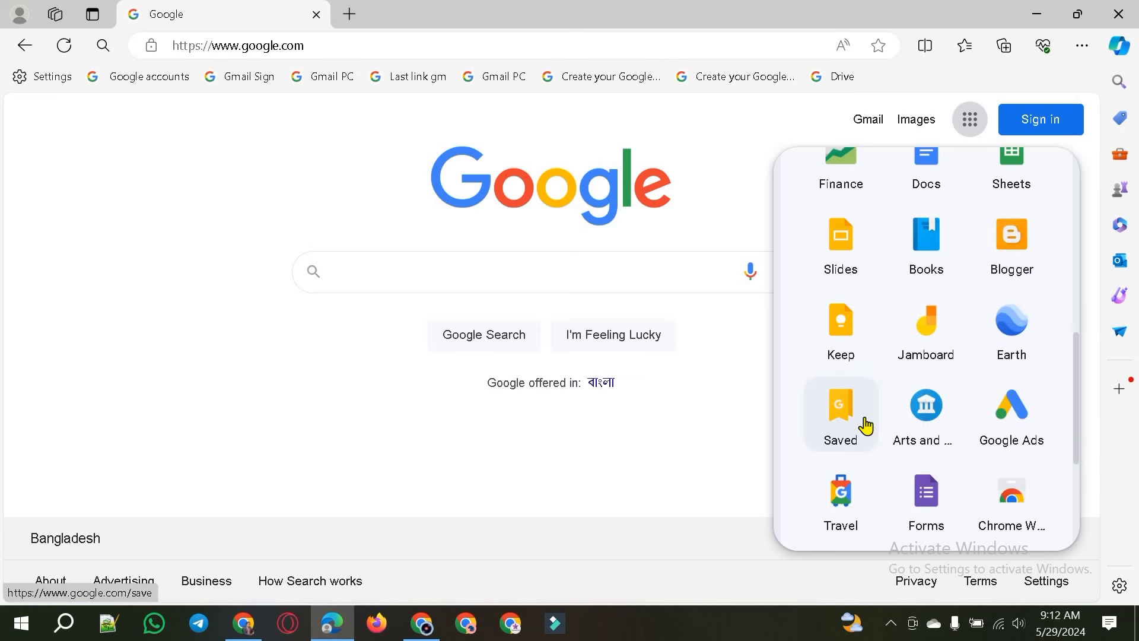
pyautogui.scroll(1, 871, 367)
pyautogui.scroll(-1, 857, 451)
# From Google Forms, choose Create account > For my personal use.
pyautogui.click(927, 513)
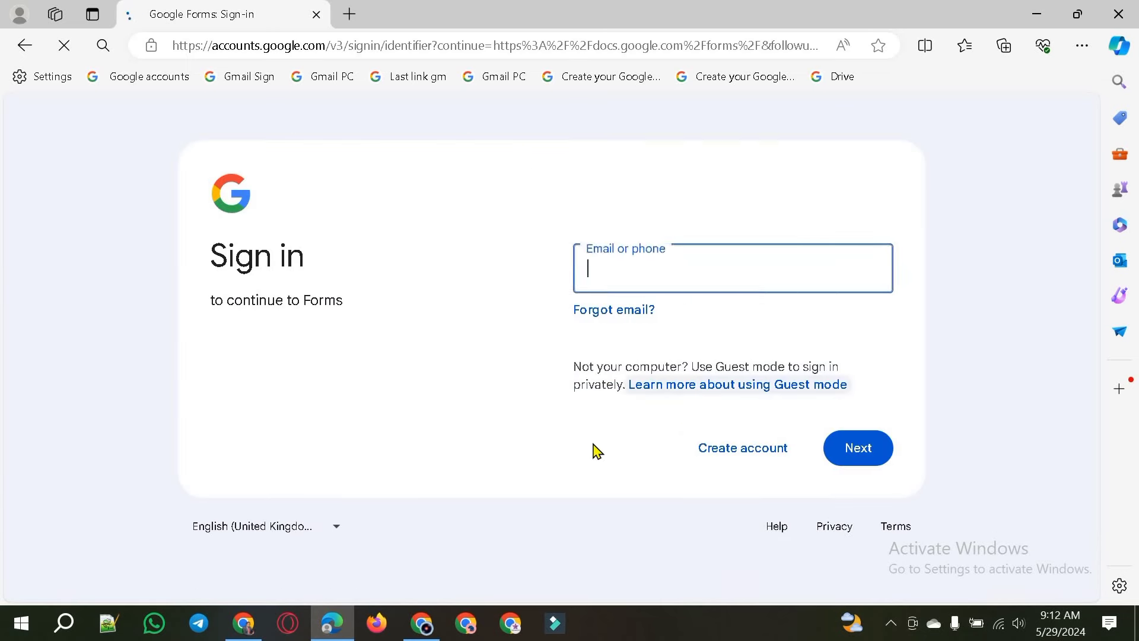
pyautogui.click(745, 460)
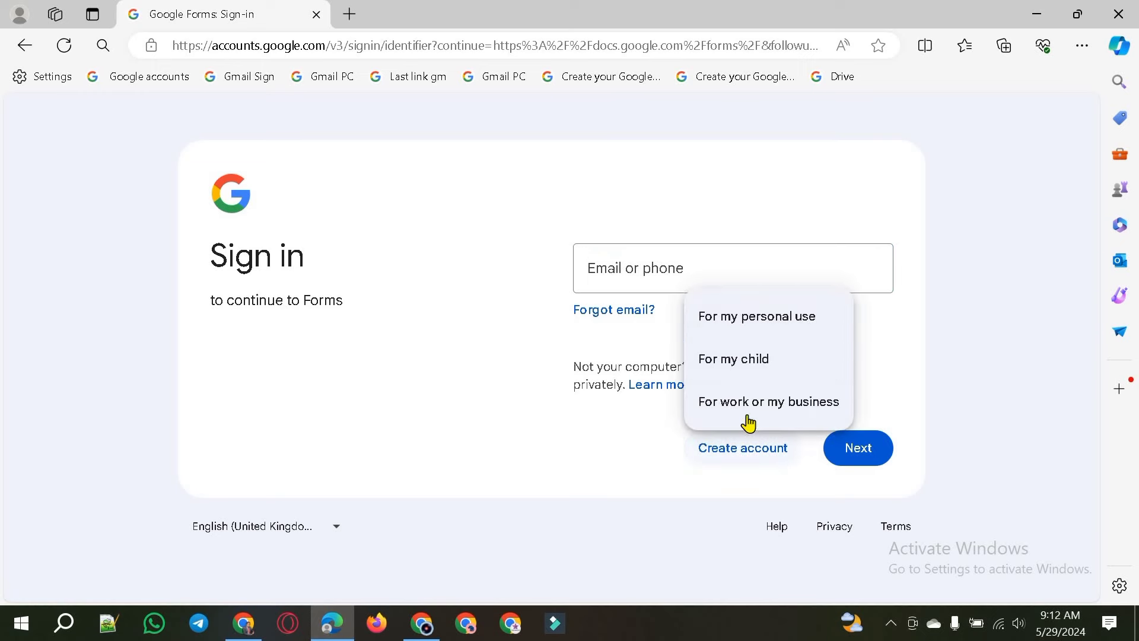
pyautogui.click(742, 324)
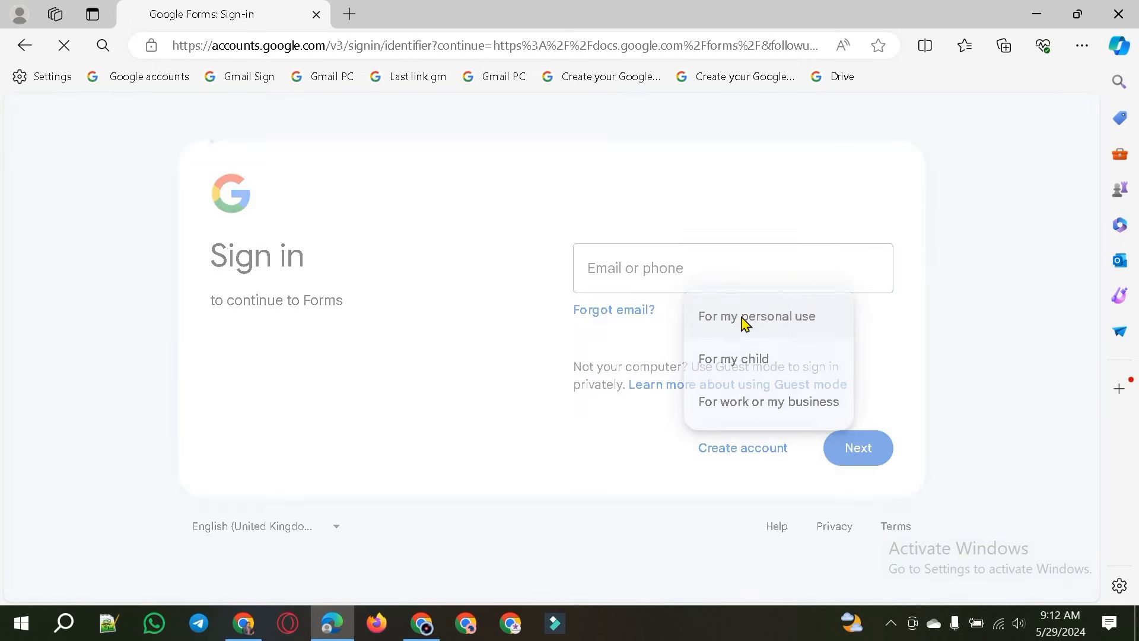
# Save the sign-up page as a favourite named 'form by goole' and move to Surname.
pyautogui.click(880, 49)
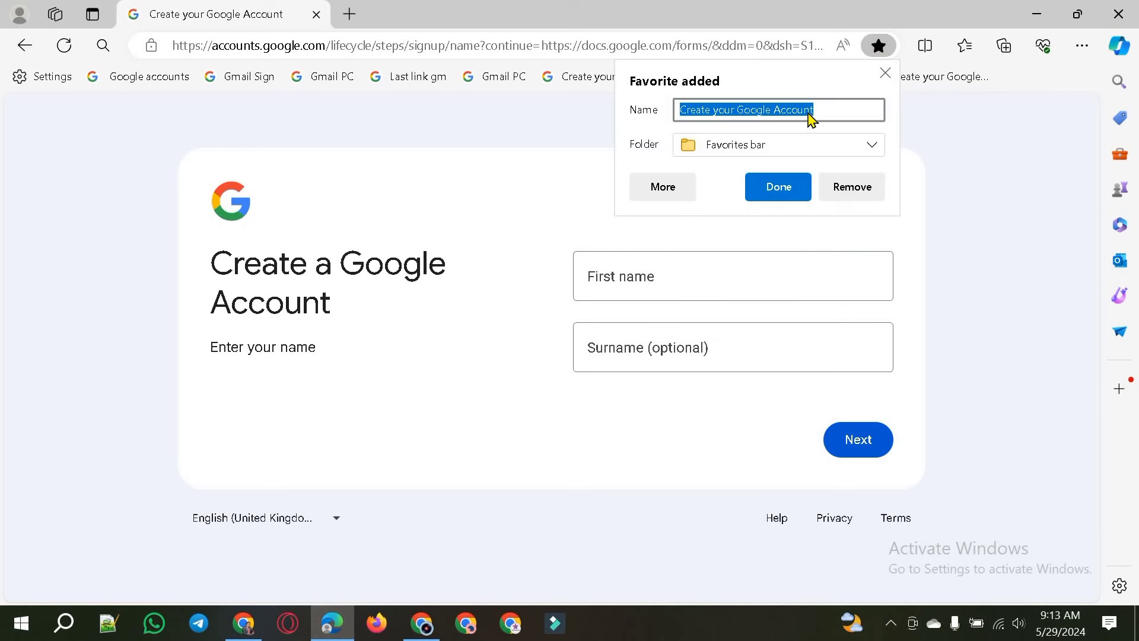
pyautogui.write('G')
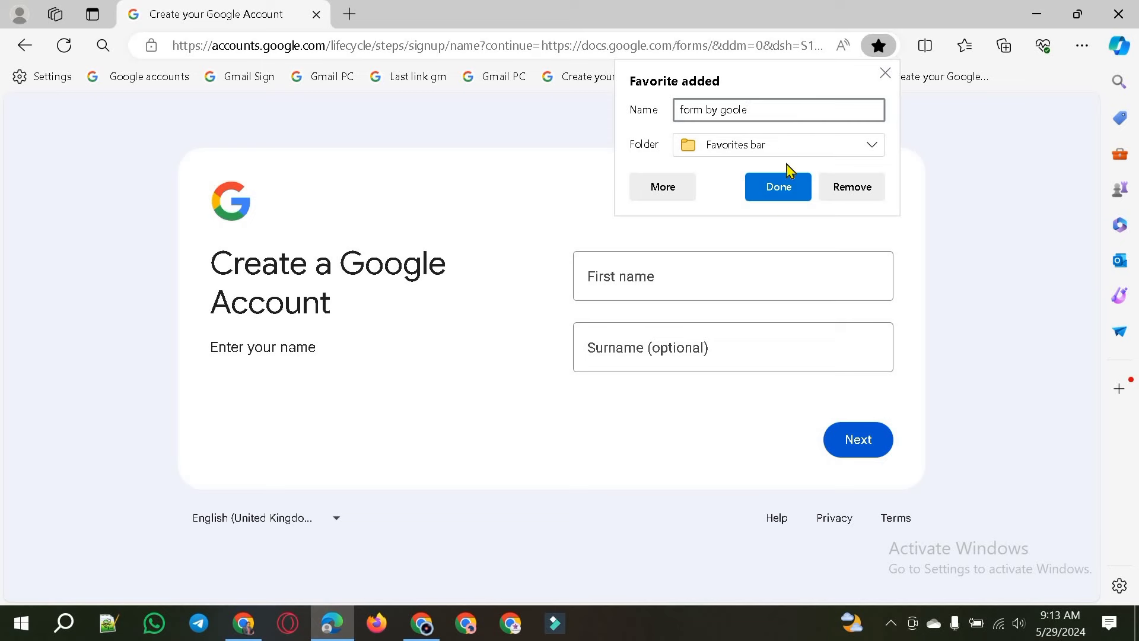
pyautogui.click(778, 187)
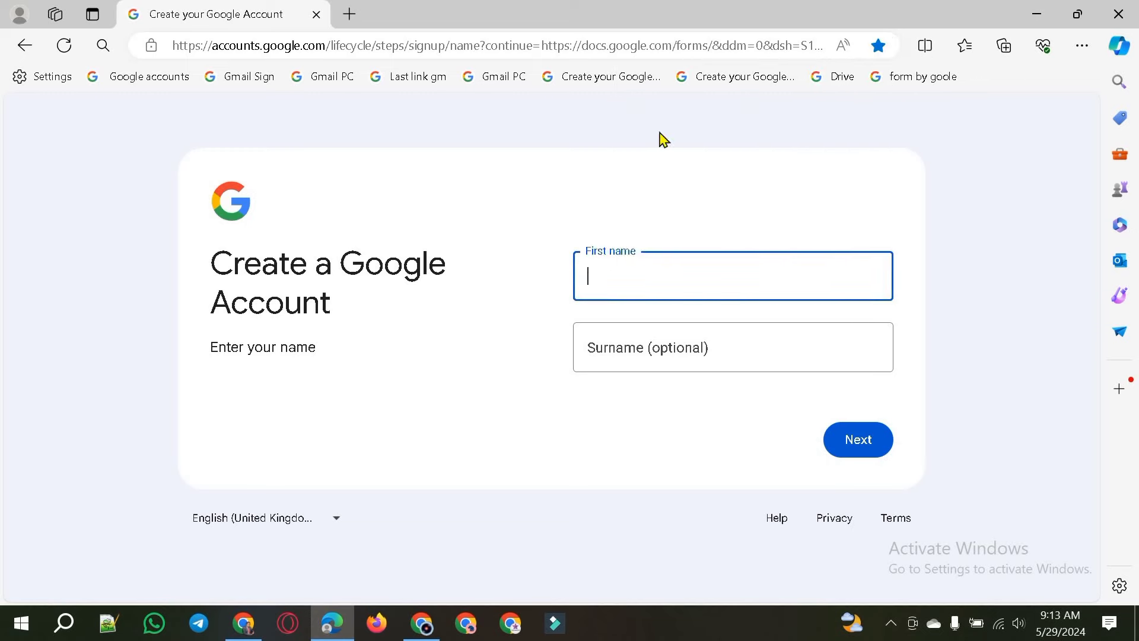
pyautogui.press('Tab')
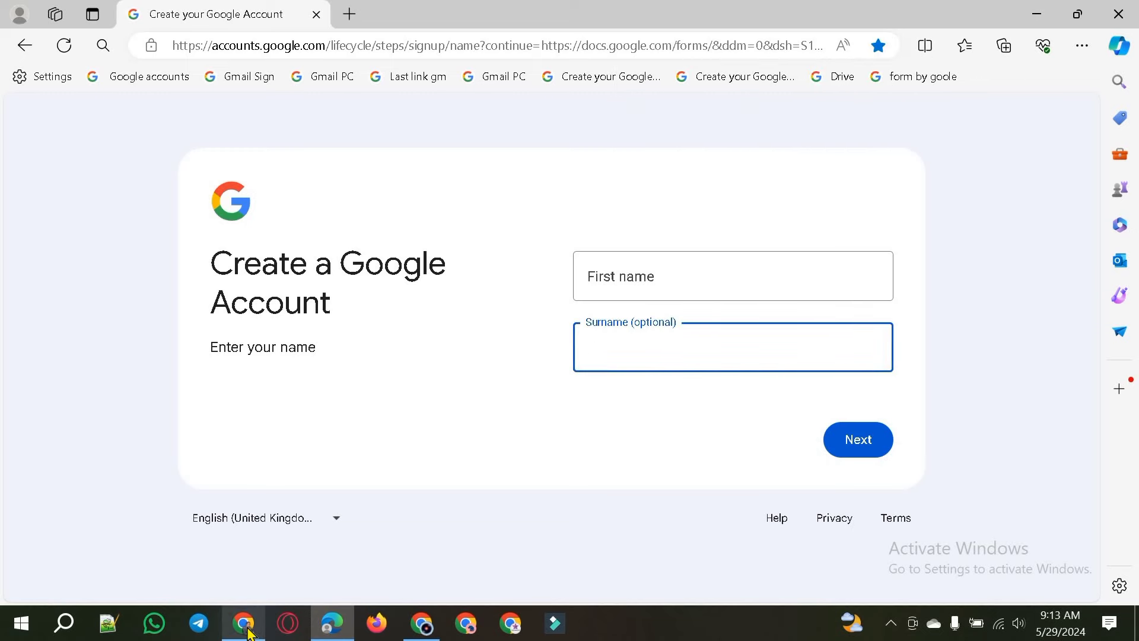
# In the USA=May+ spreadsheet, select and copy the email addresses in A1:A25.
pyautogui.click(249, 634)
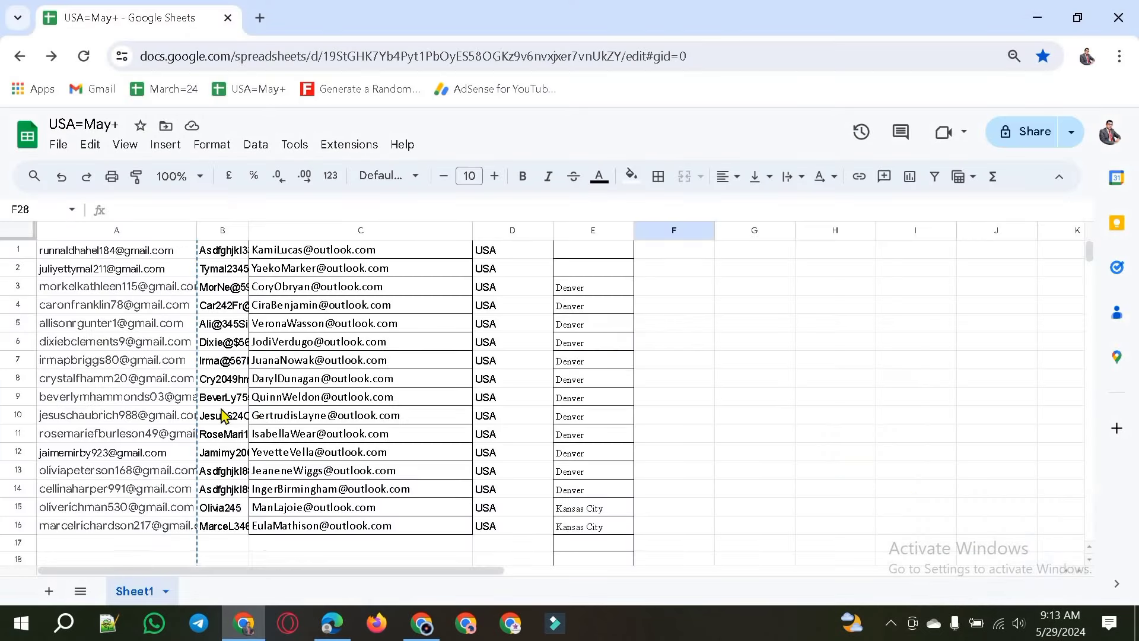
pyautogui.click(144, 230)
pyautogui.click(136, 289)
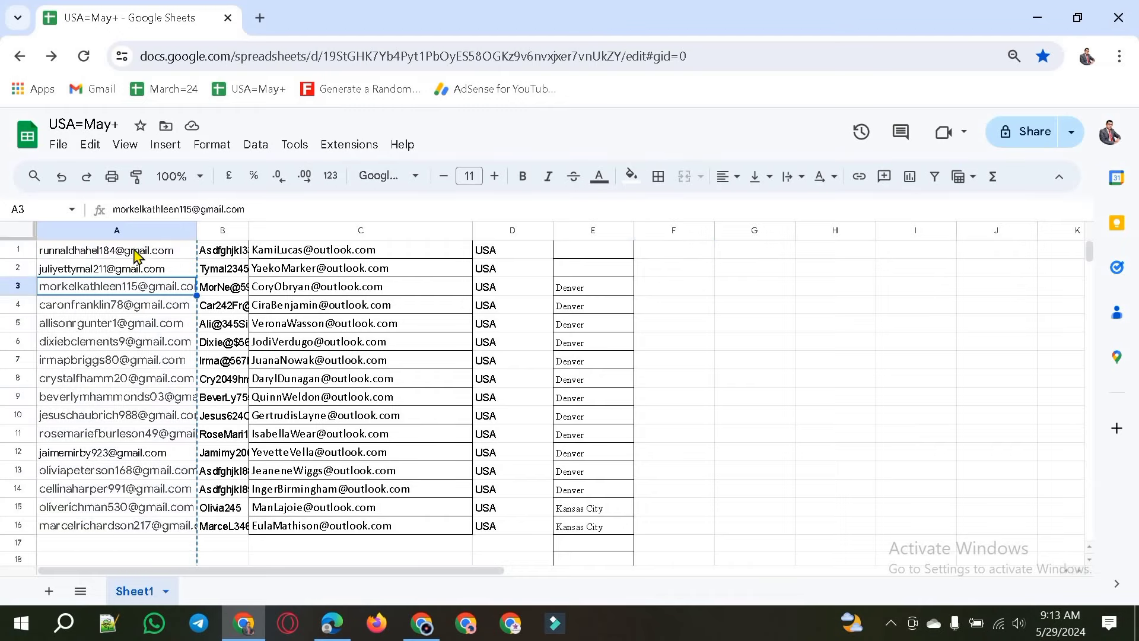
pyautogui.moveTo(135, 252); pyautogui.dragTo(144, 524)
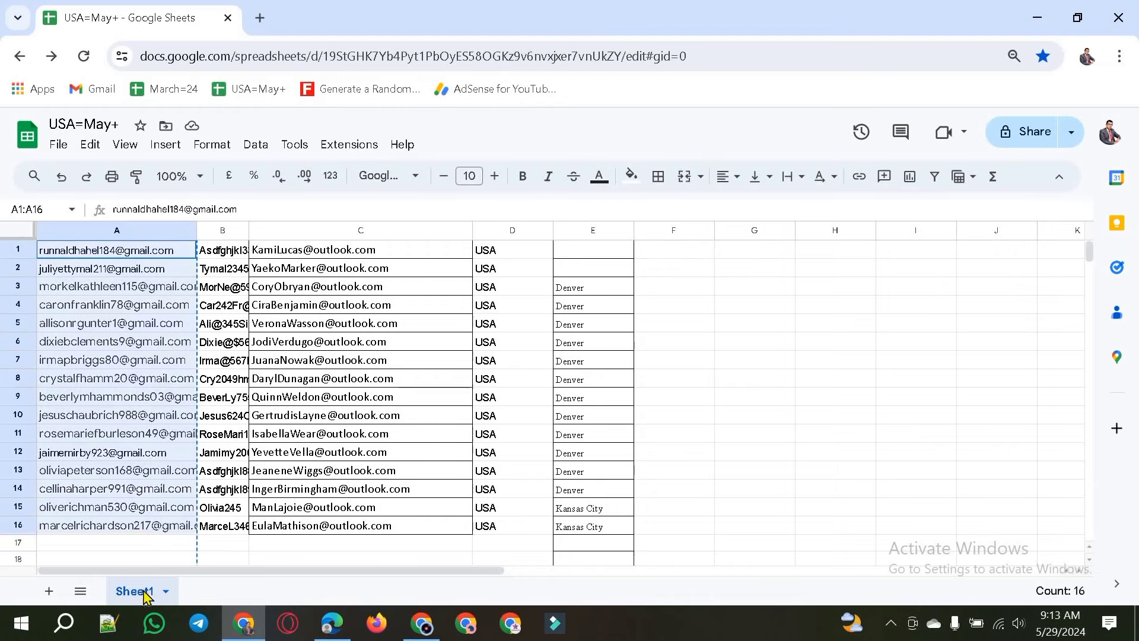
pyautogui.moveTo(144, 595); pyautogui.dragTo(139, 369)
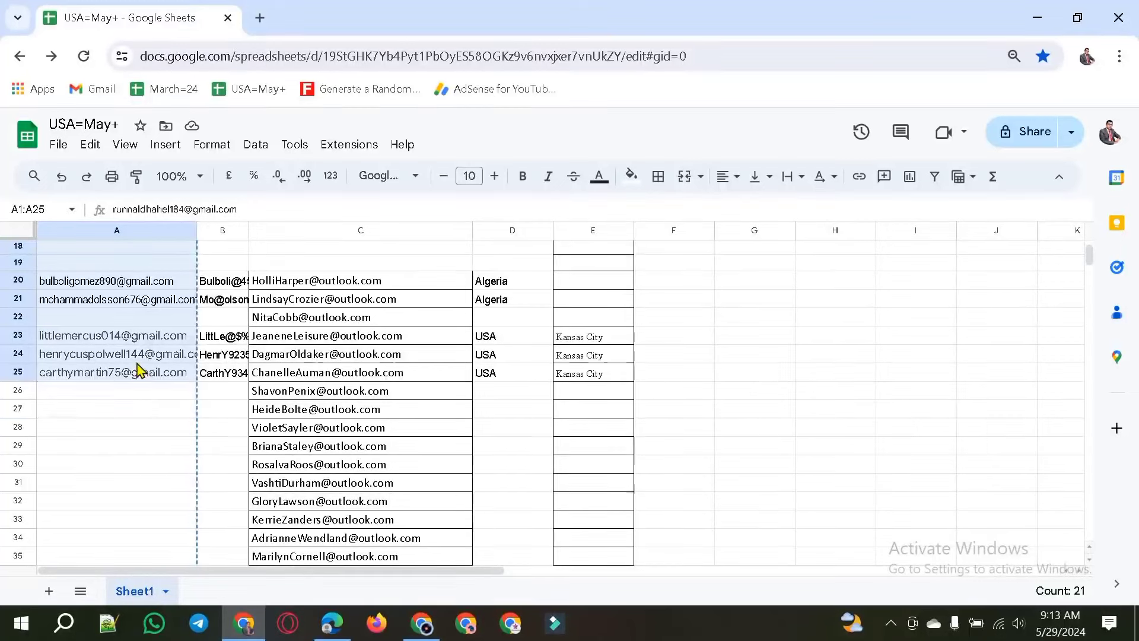
pyautogui.rightClick(142, 352)
pyautogui.click(180, 215)
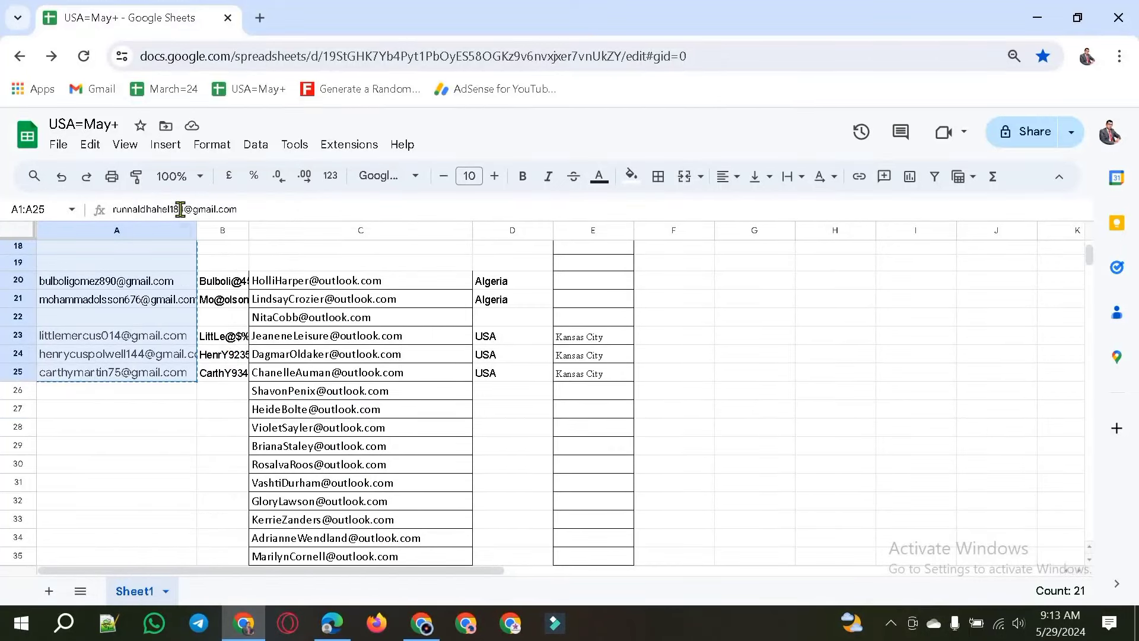
# Share the spreadsheet as Editor with the pasted addresses and send the invitations.
pyautogui.click(1021, 142)
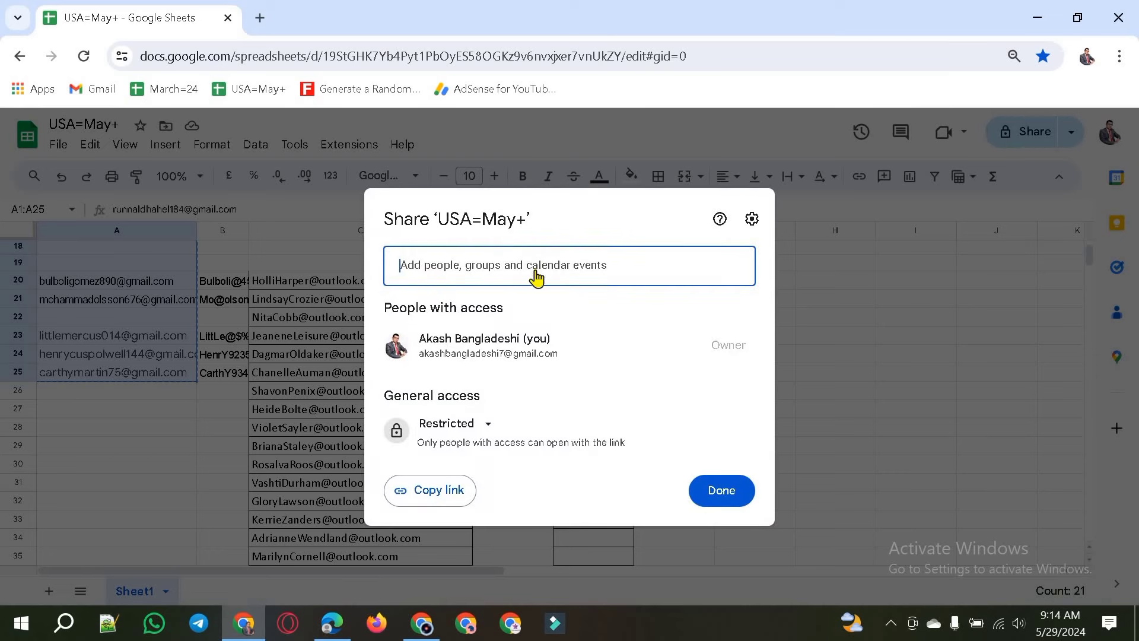
pyautogui.hotkey('ctrl', 'v')
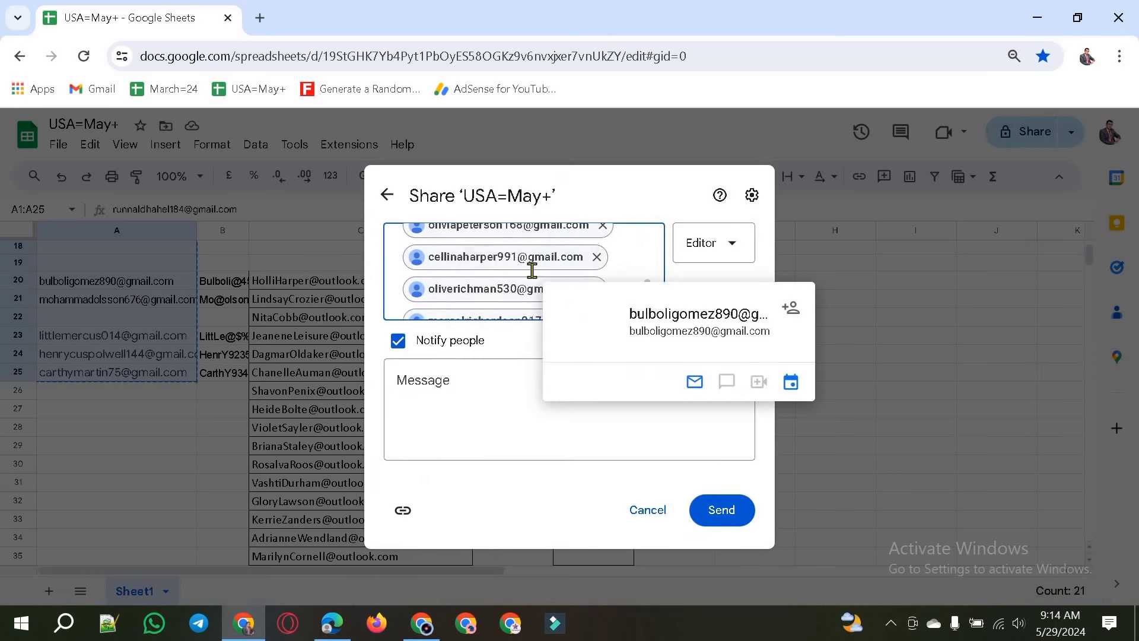
pyautogui.scroll(10, 475, 272)
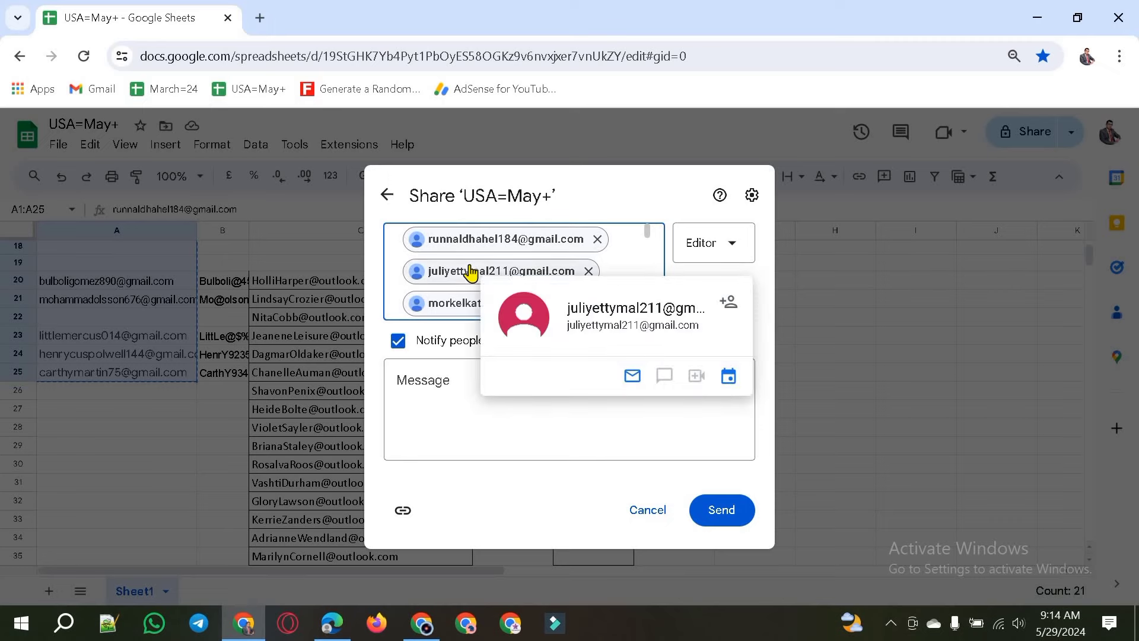
pyautogui.scroll(-10, 472, 273)
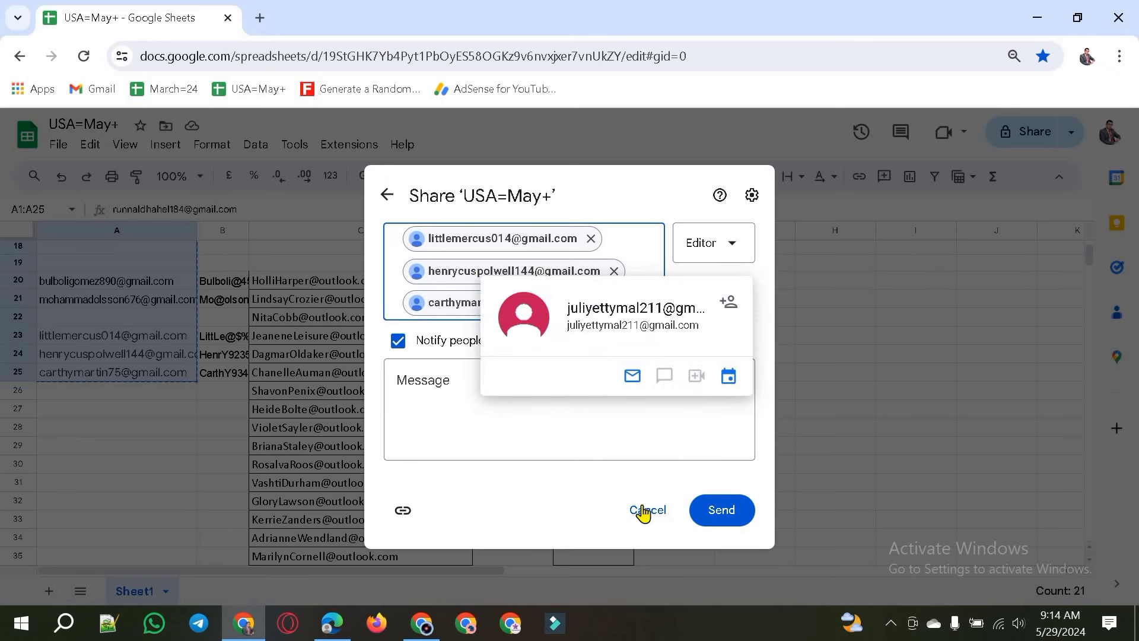
pyautogui.click(709, 507)
pyautogui.click(714, 495)
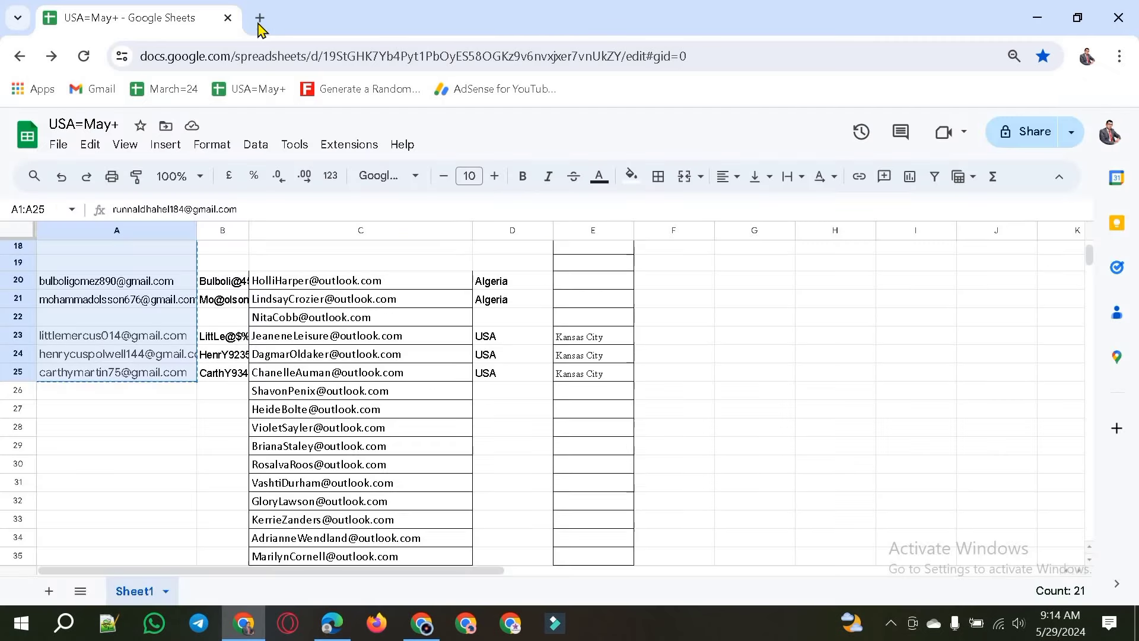
# Clear Edge's all-time browsing history, cookies and cached files, closing the Google Account sign-up tab.
pyautogui.click(1037, 17)
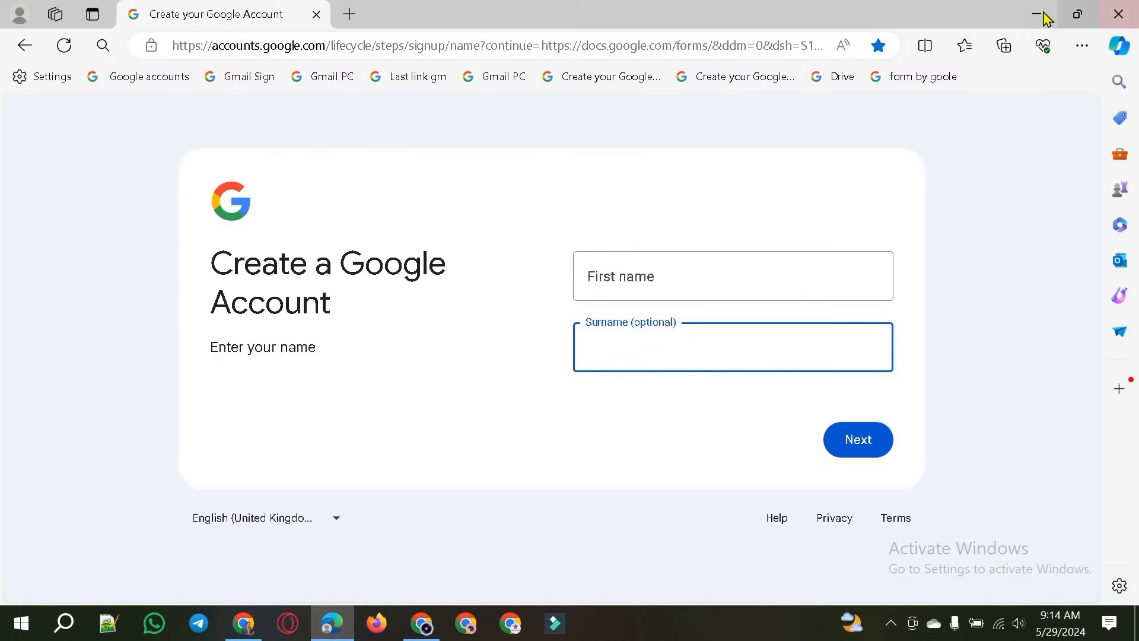
pyautogui.click(351, 15)
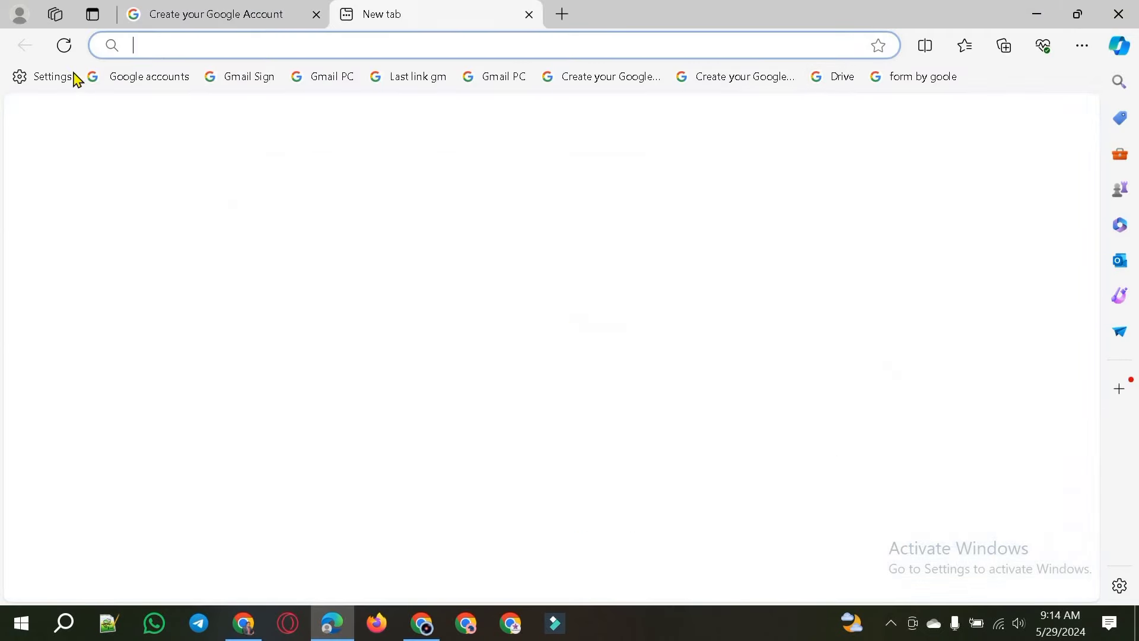
pyautogui.click(41, 76)
pyautogui.click(317, 17)
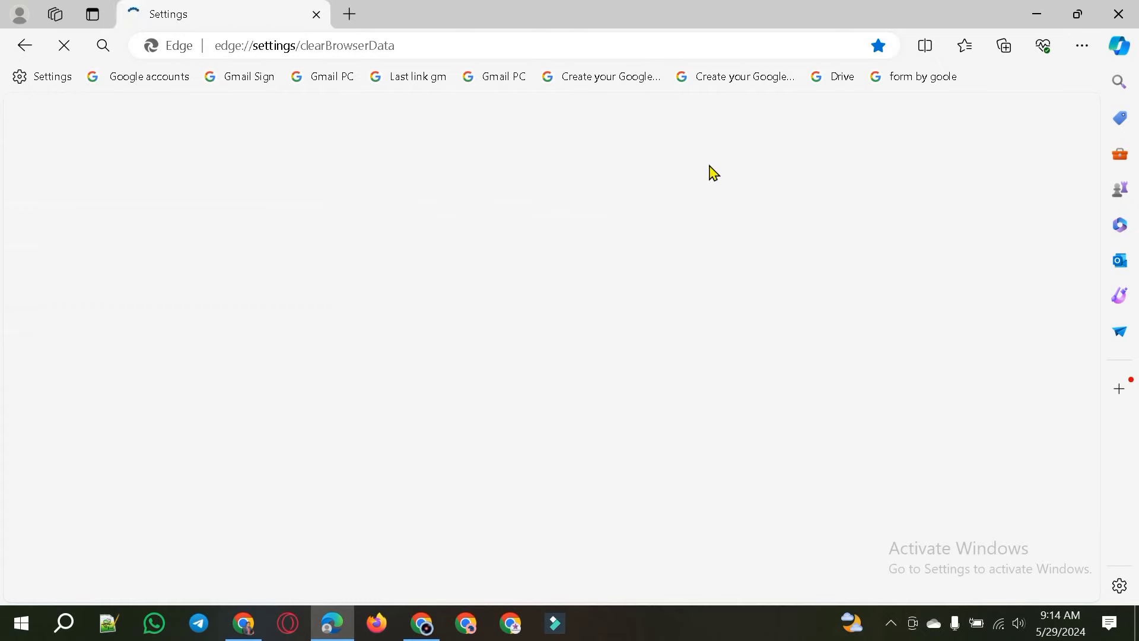
pyautogui.click(544, 499)
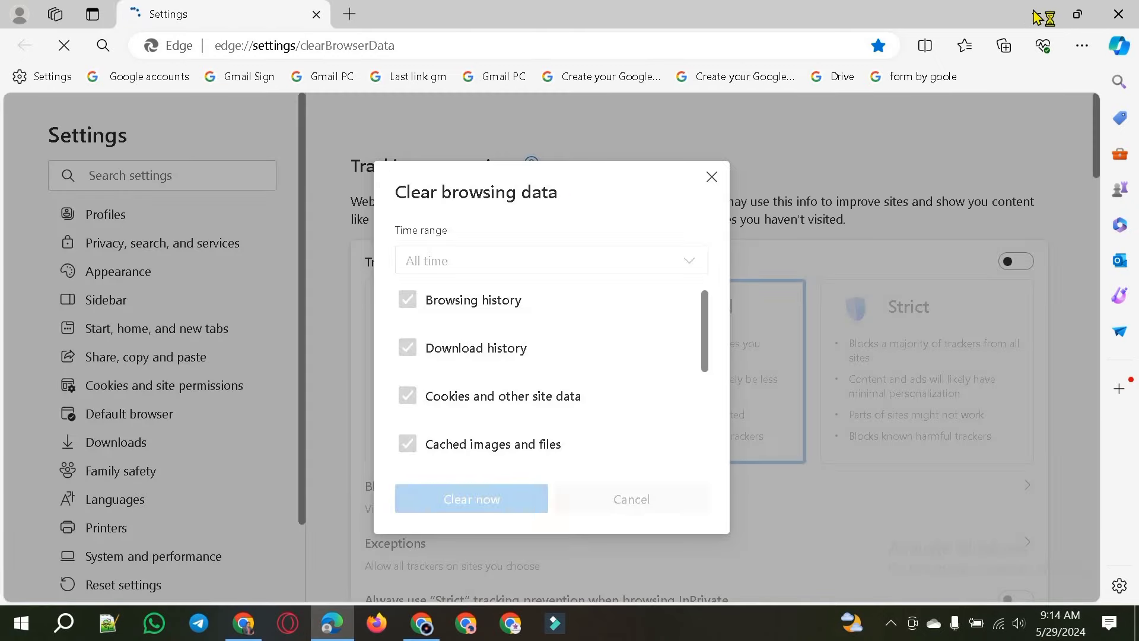
# Minimize Edge and refresh the desktop.
pyautogui.click(1036, 13)
pyautogui.rightClick(857, 45)
pyautogui.click(884, 96)
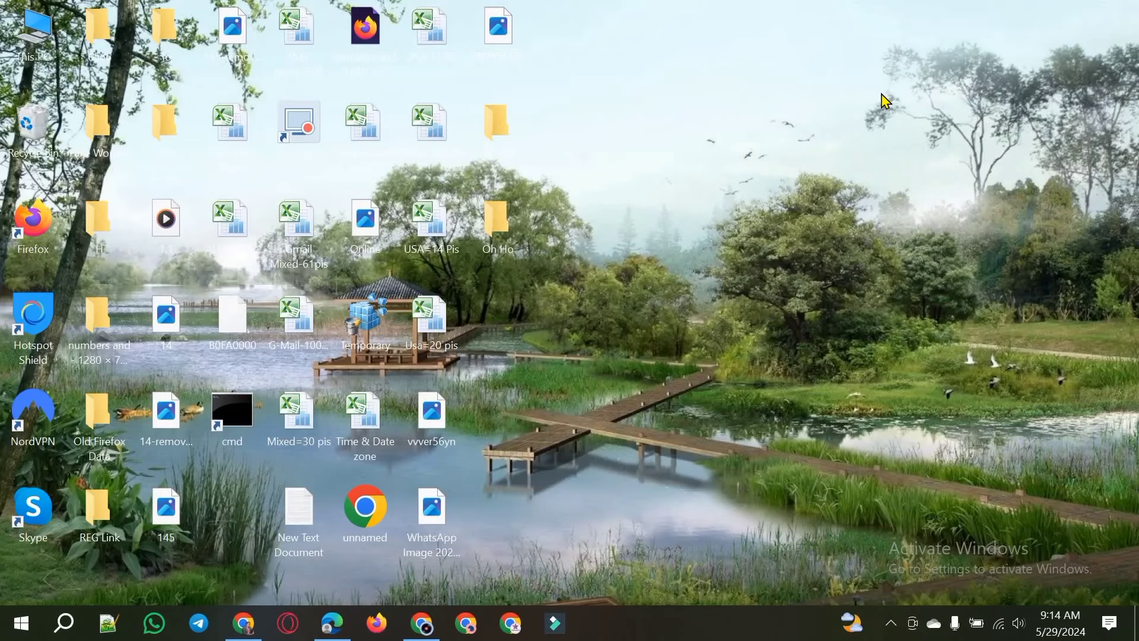
# Refresh the desktop and bring up Display settings from its context menu.
pyautogui.rightClick(883, 95)
pyautogui.click(921, 145)
pyautogui.rightClick(683, 130)
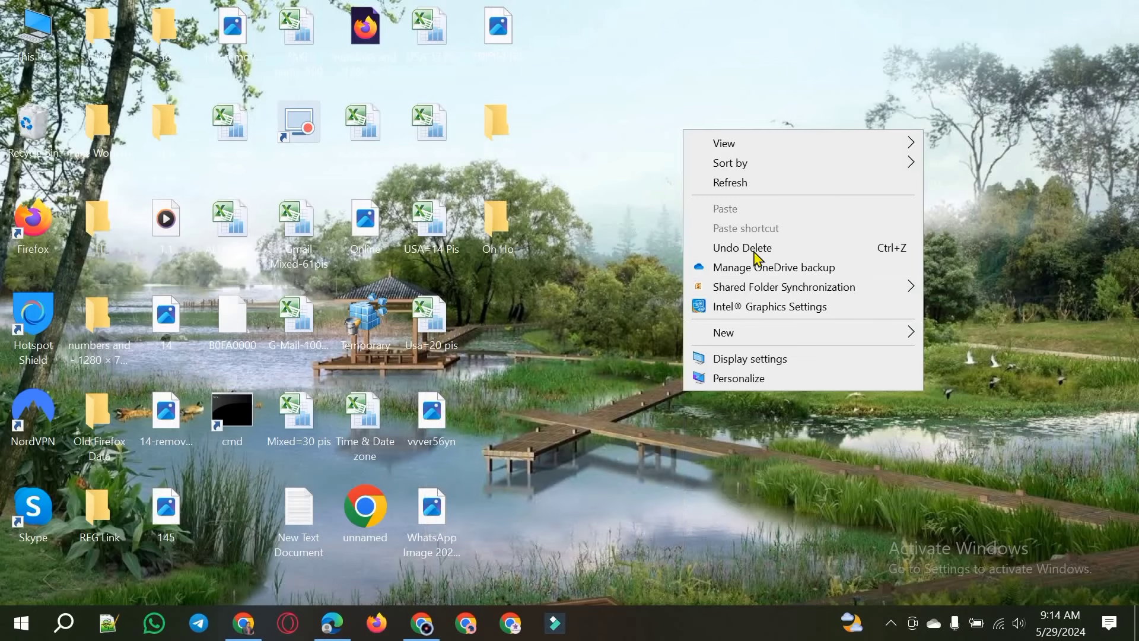
pyautogui.click(764, 361)
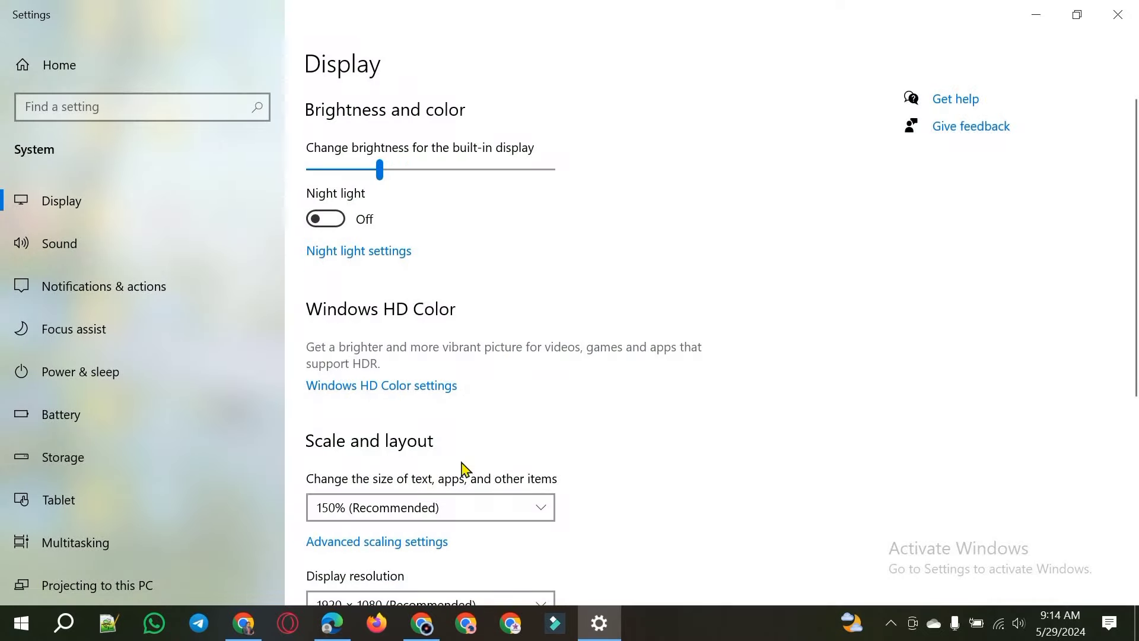
# Leave scaling unchanged, try a 1280 × 720 resolution, then revert to 1920 × 1080.
pyautogui.scroll(-2, 388, 426)
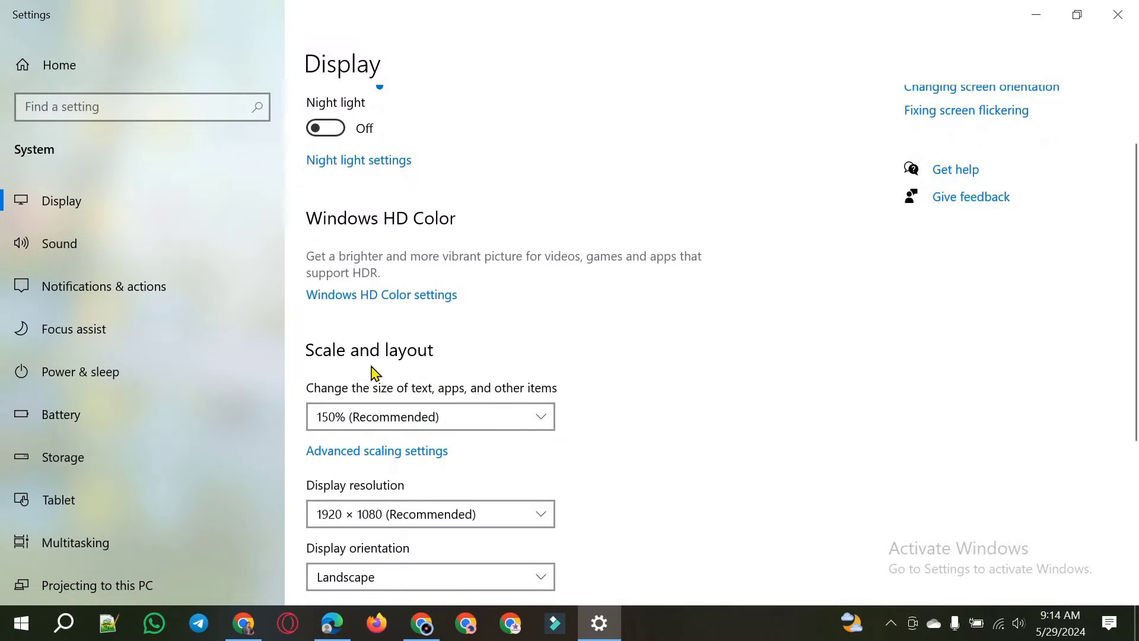
pyautogui.click(422, 423)
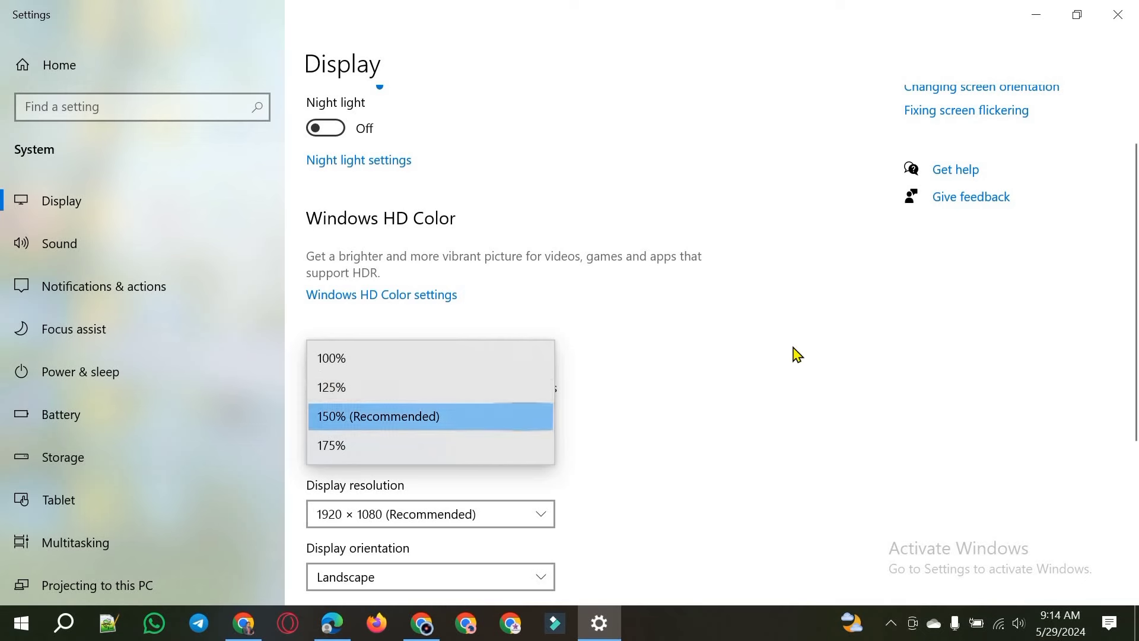
pyautogui.click(734, 352)
pyautogui.scroll(-2, 694, 360)
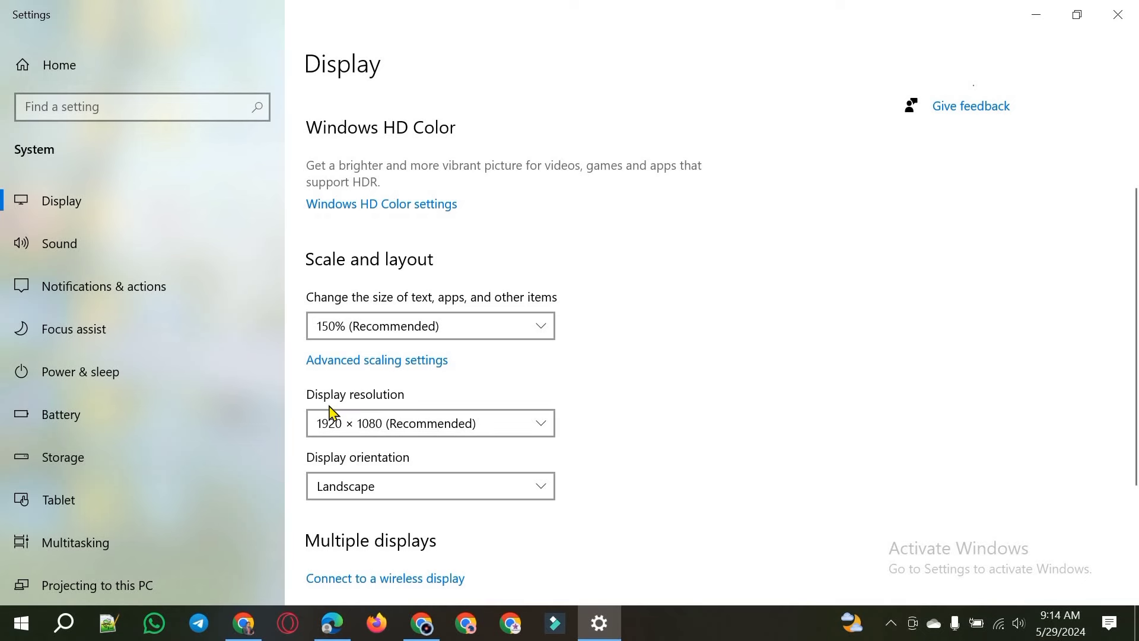
pyautogui.click(403, 422)
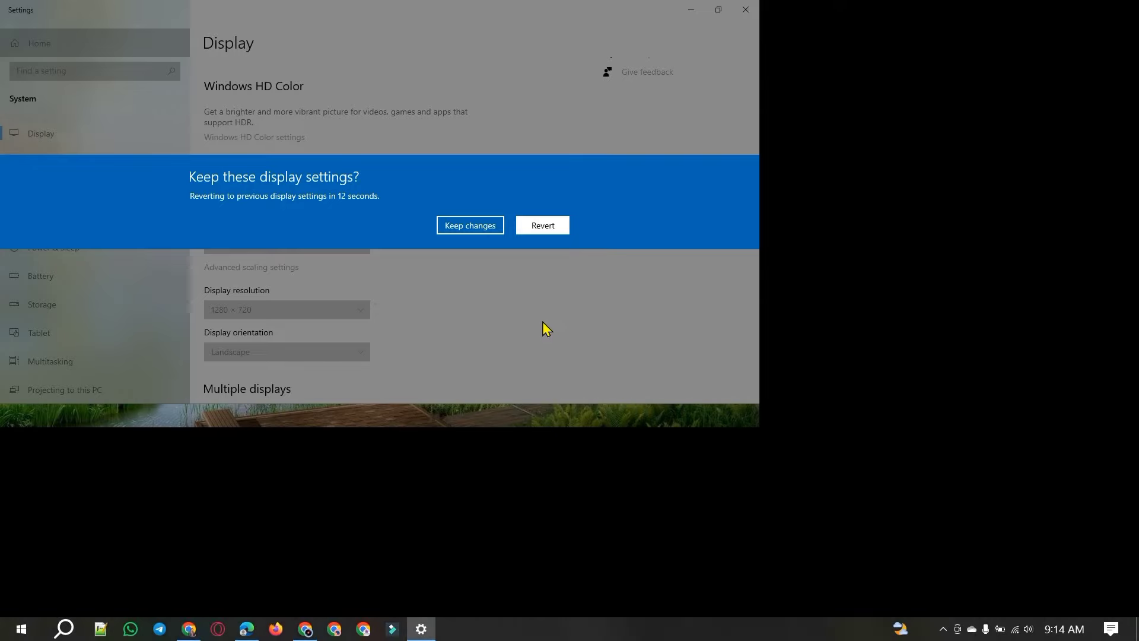
pyautogui.press('Escape')
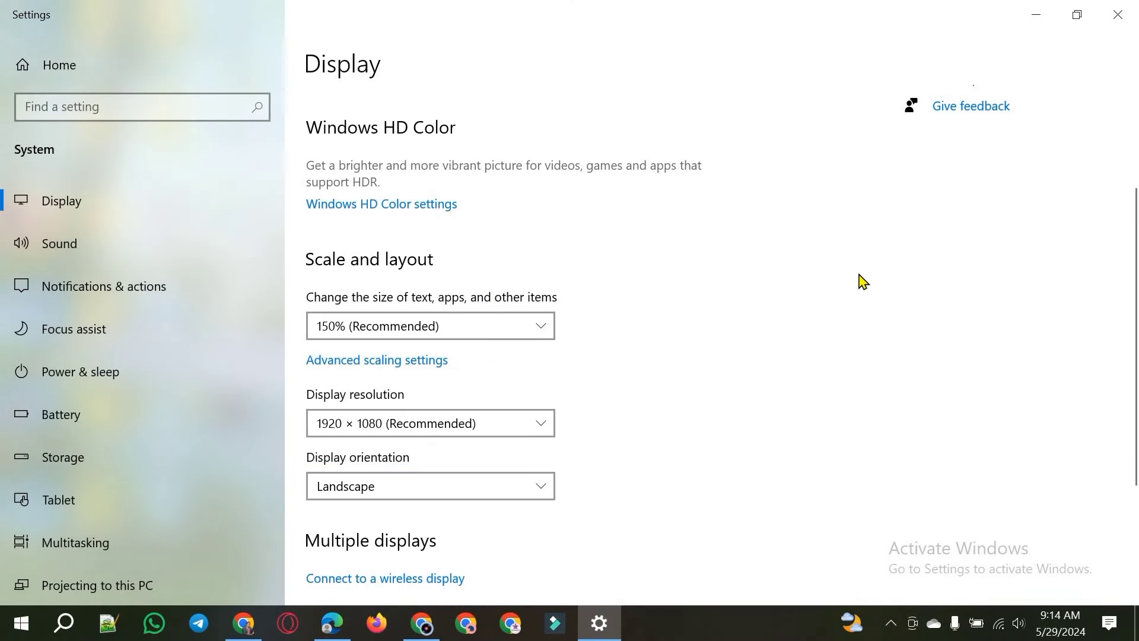
# Close Windows Settings and refresh the desktop.
pyautogui.click(1117, 14)
pyautogui.rightClick(727, 87)
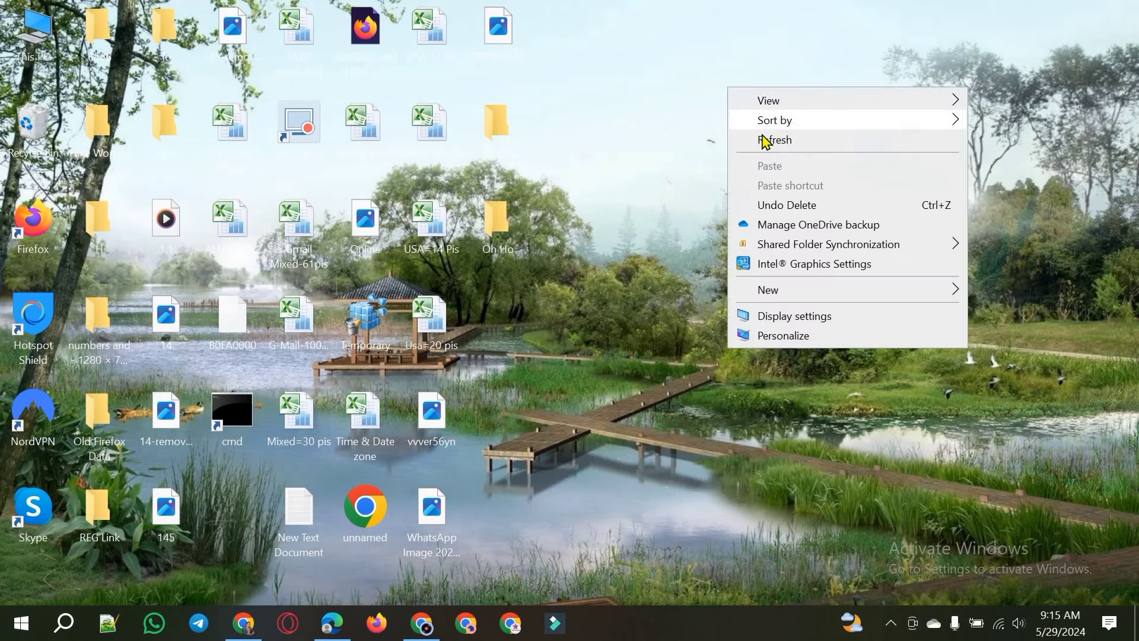
pyautogui.click(765, 146)
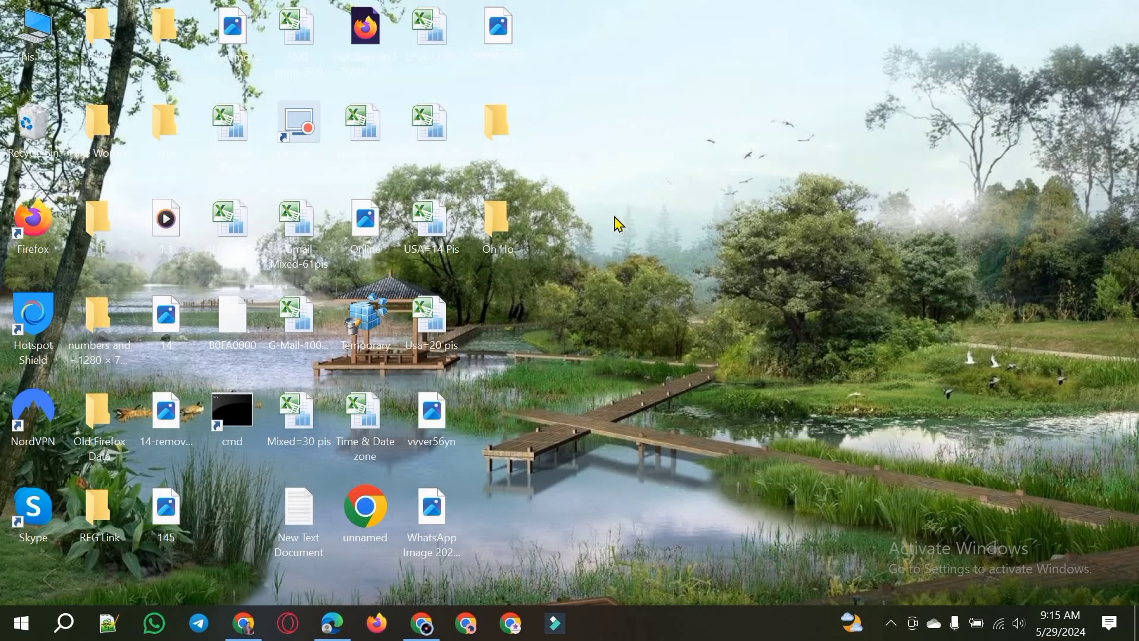
# Delete all 19 items in the Temp folder, skipping in-use and missing items for all.
pyautogui.moveTo(366, 325); pyautogui.dragTo(703, 117)
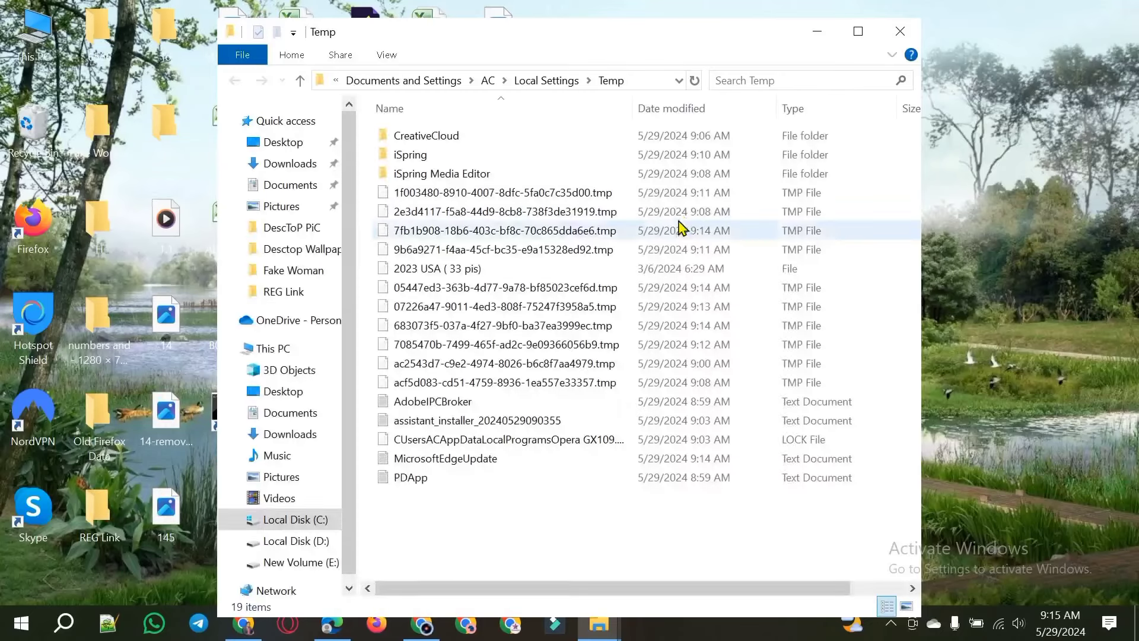
pyautogui.moveTo(465, 537); pyautogui.dragTo(537, 111)
pyautogui.press('Delete')
pyautogui.click(503, 460)
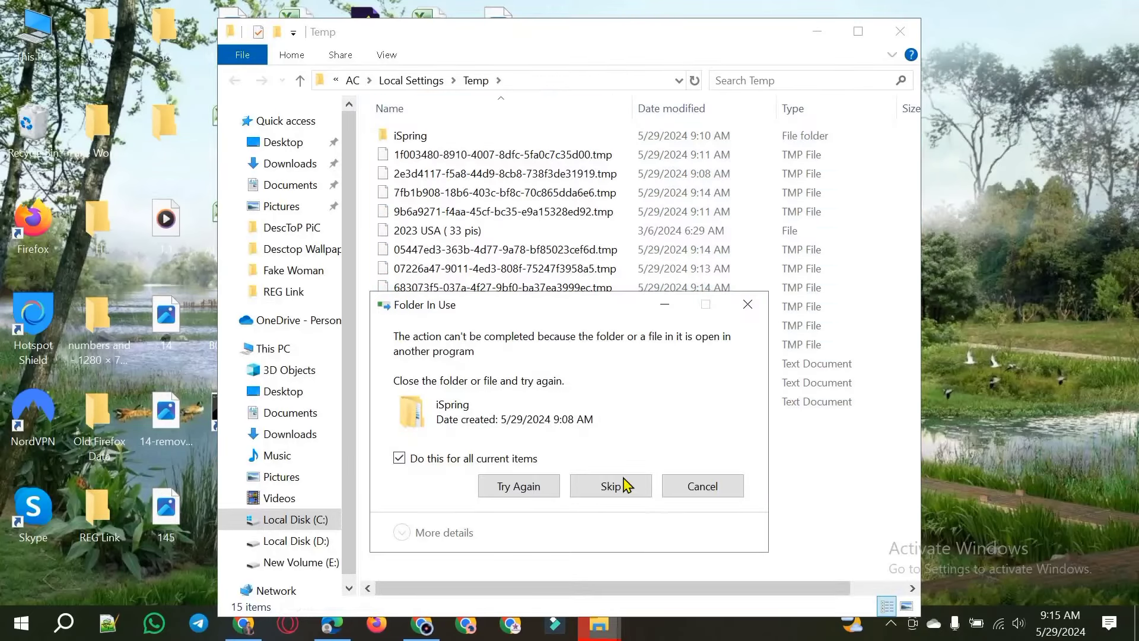
pyautogui.click(625, 483)
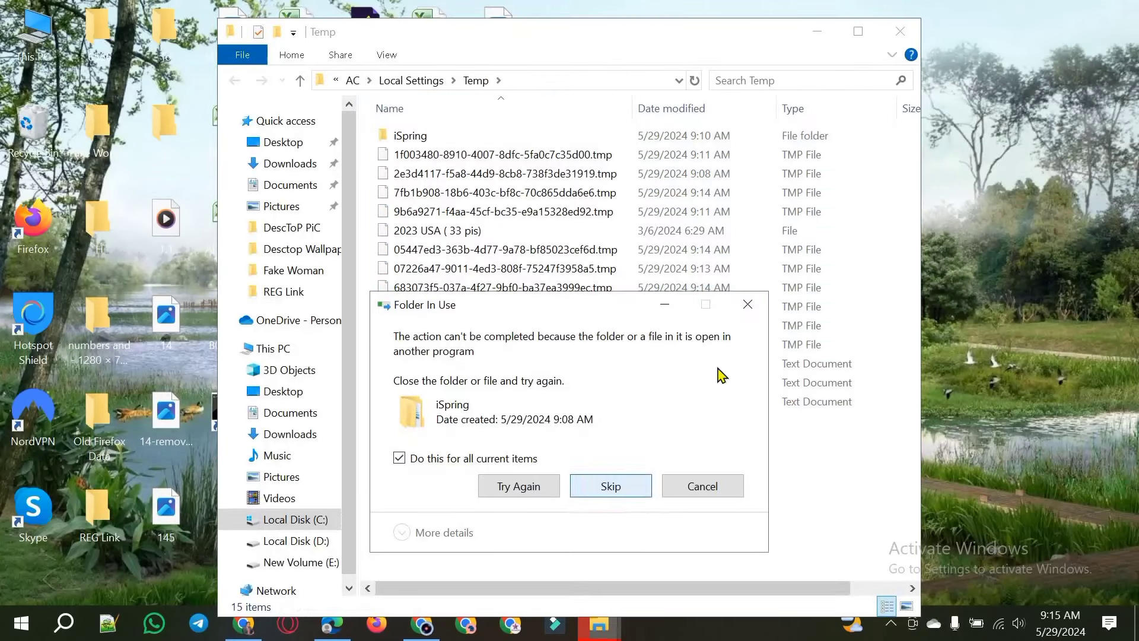
pyautogui.click(499, 486)
pyautogui.click(611, 508)
pyautogui.click(908, 32)
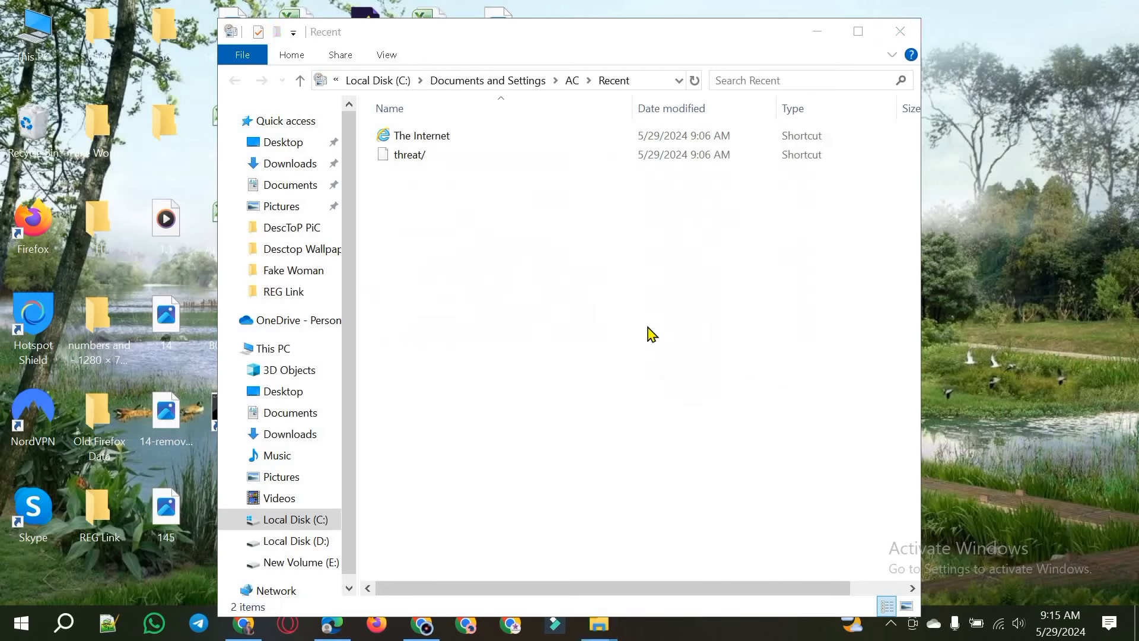
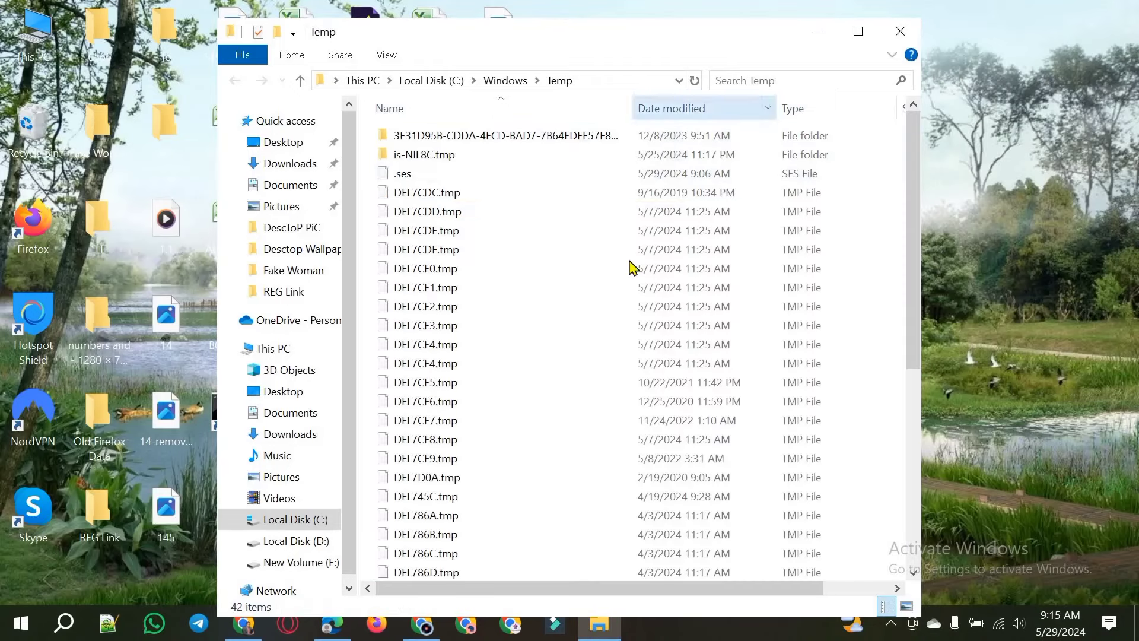
# Delete everything in C:\Windows\Temp, skipping the in-use items and the SYSTEM-protected folder.
pyautogui.hotkey('ctrl', 'a')
pyautogui.press('Delete')
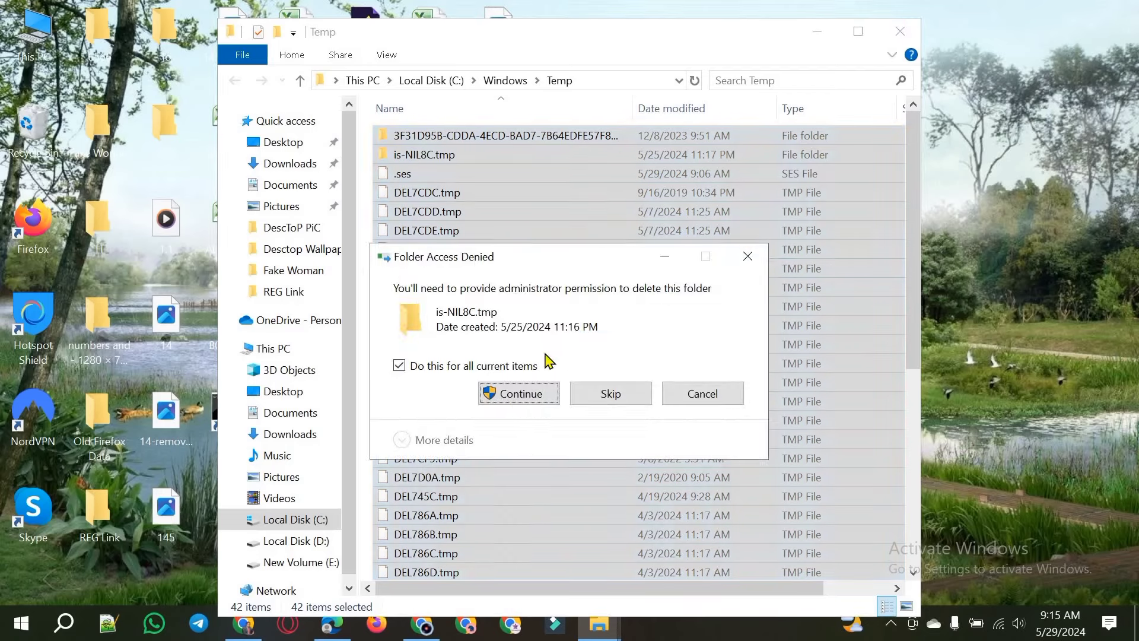
pyautogui.click(509, 394)
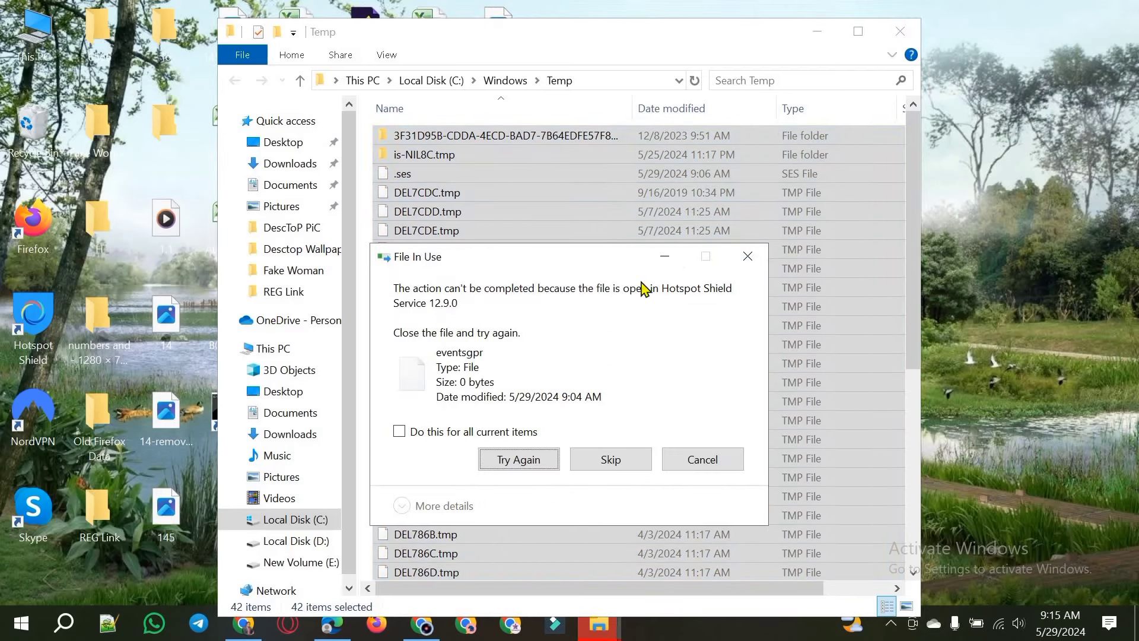
pyautogui.click(522, 432)
pyautogui.click(611, 459)
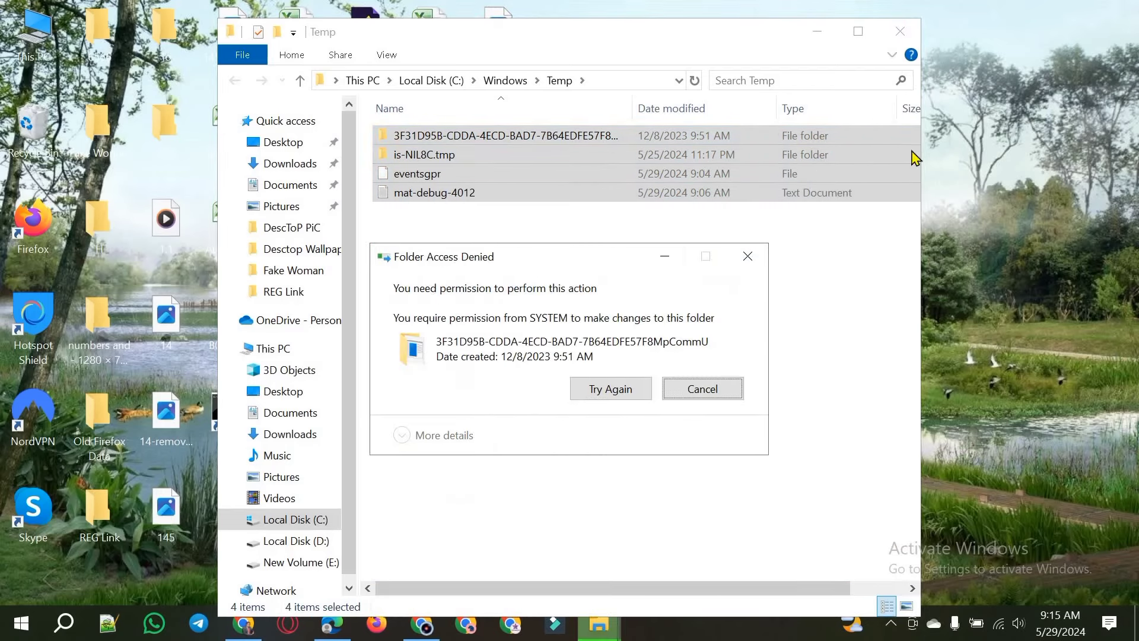
pyautogui.click(692, 389)
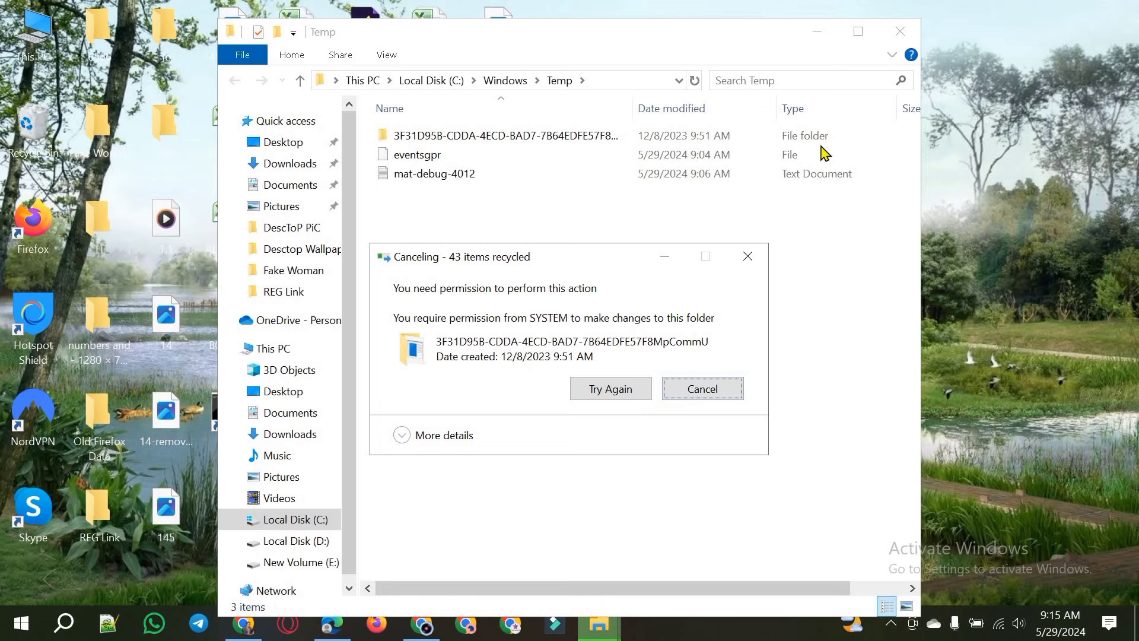
# Close the Temp folder window, reposition the Temporary shortcut, and refresh the desktop.
pyautogui.click(899, 39)
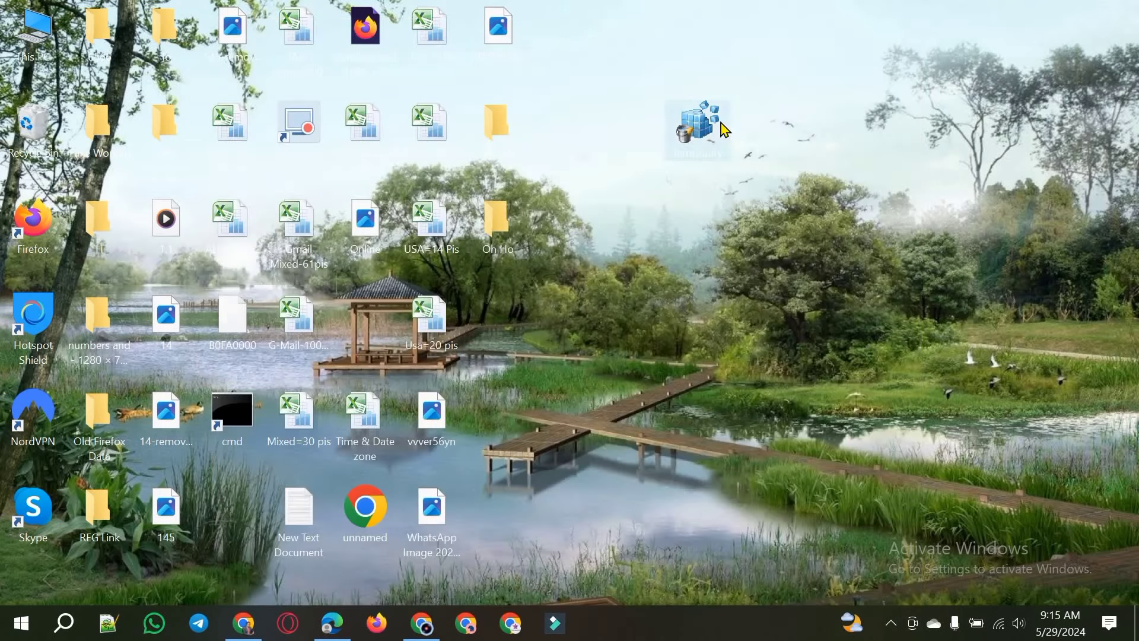
pyautogui.moveTo(720, 122); pyautogui.dragTo(566, 231)
pyautogui.moveTo(479, 301); pyautogui.dragTo(386, 325)
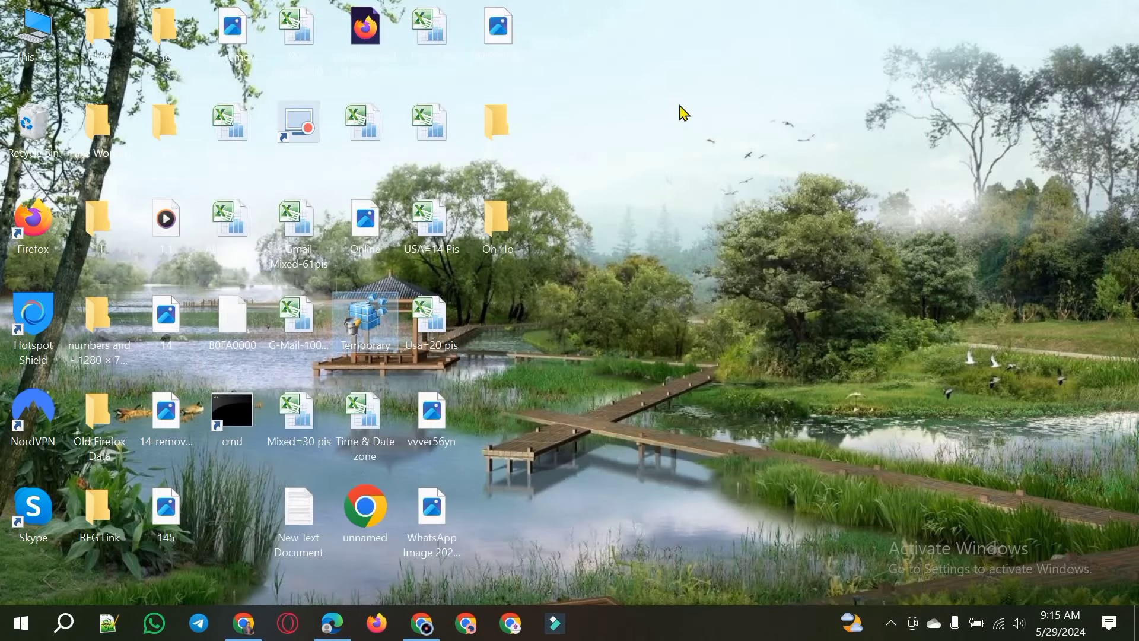
pyautogui.rightClick(681, 106)
pyautogui.click(695, 158)
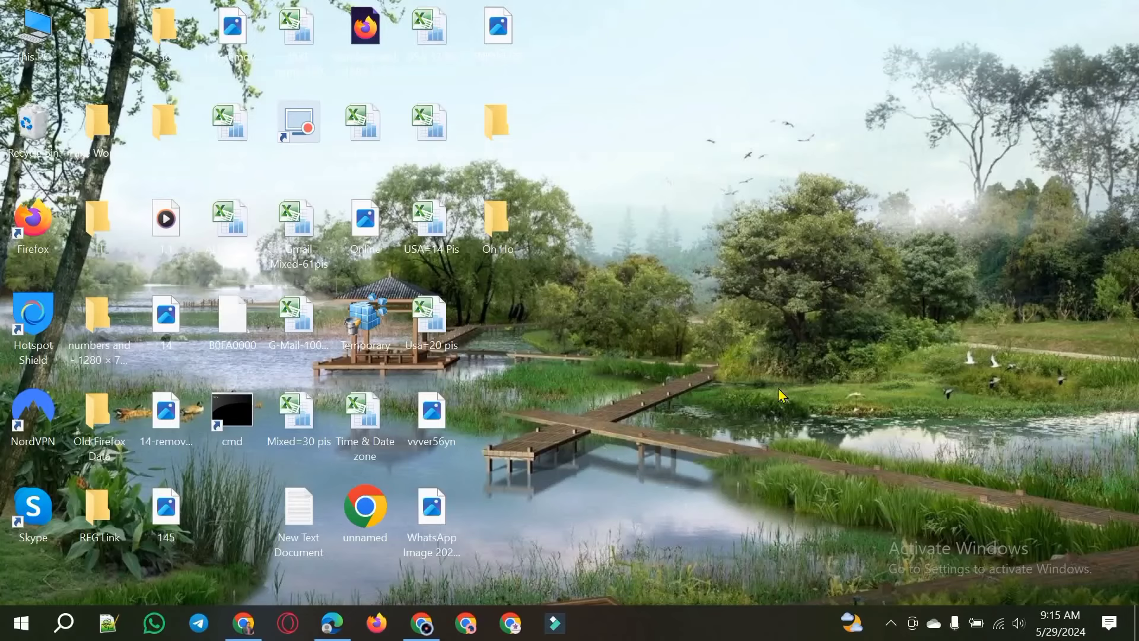
pyautogui.rightClick(757, 112)
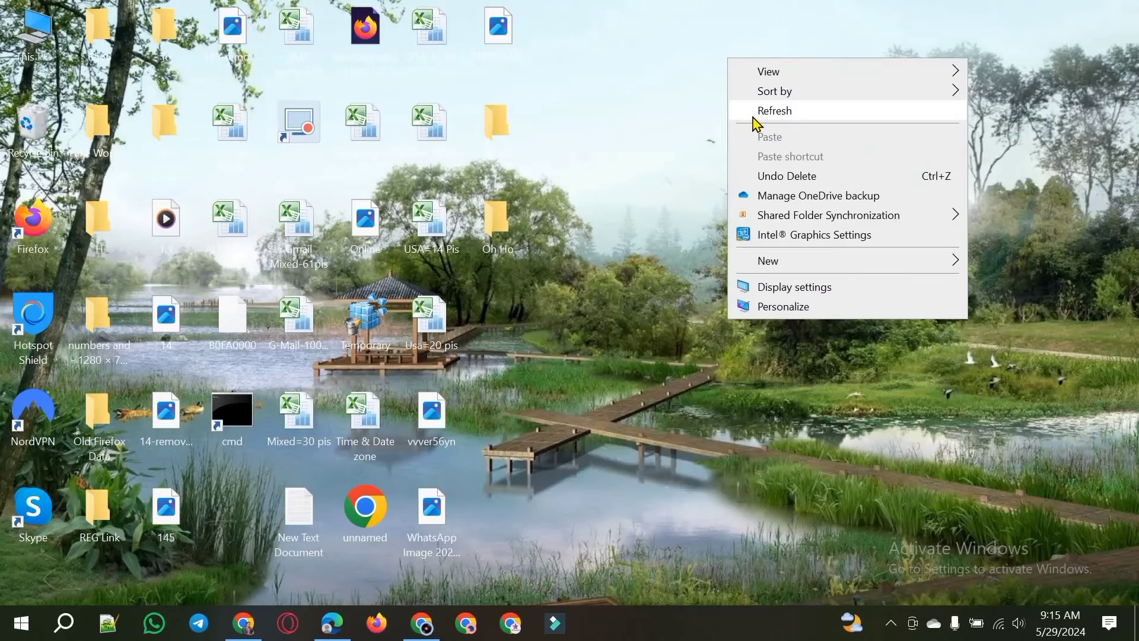
pyautogui.click(755, 118)
# Permanently empty the Recycle Bin of its 97 items.
pyautogui.rightClick(33, 143)
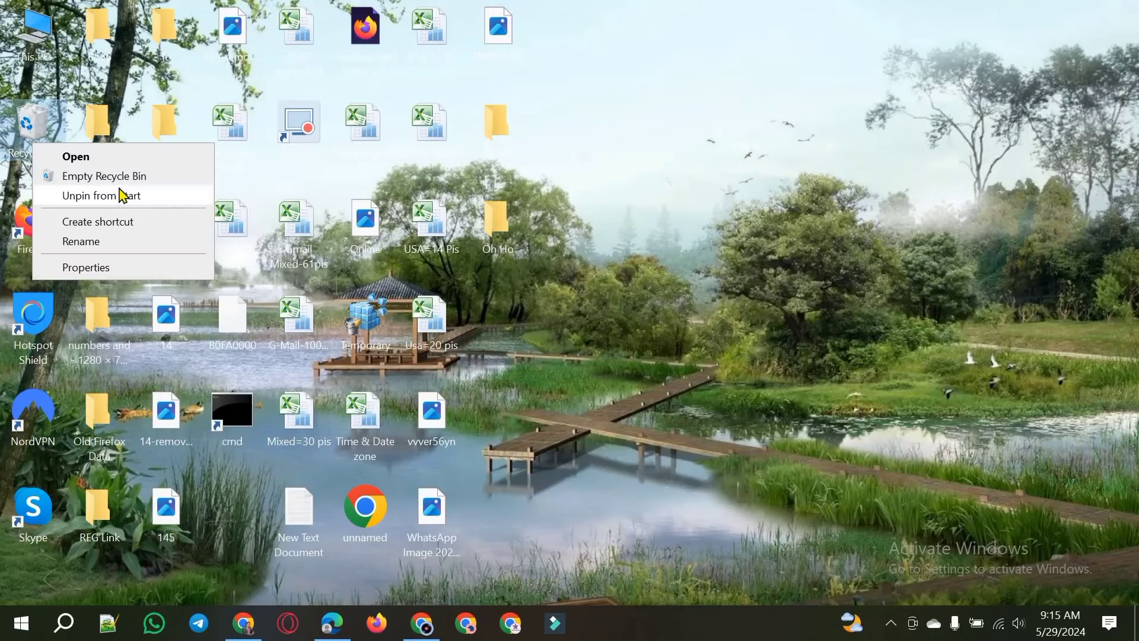
pyautogui.click(122, 177)
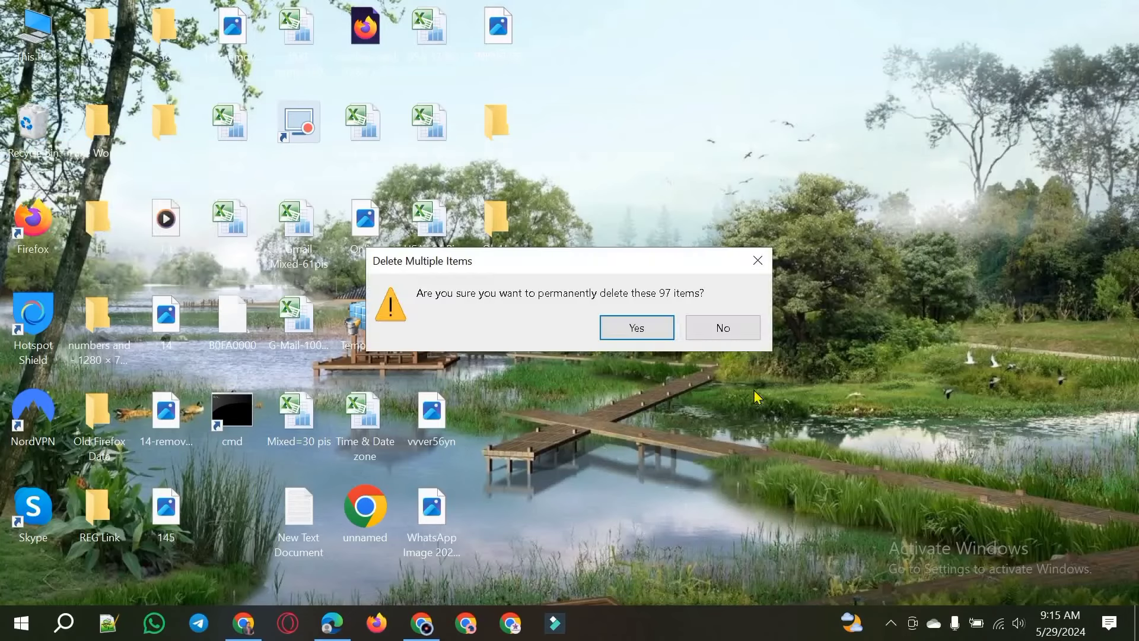
pyautogui.click(622, 329)
pyautogui.rightClick(786, 101)
pyautogui.click(519, 374)
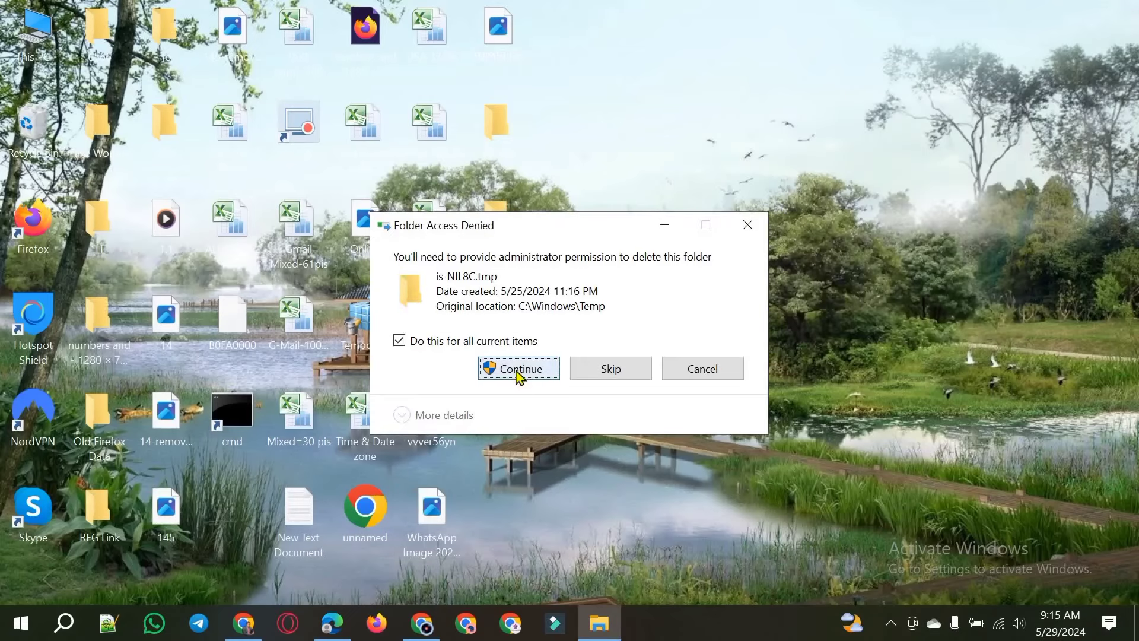
pyautogui.click(890, 622)
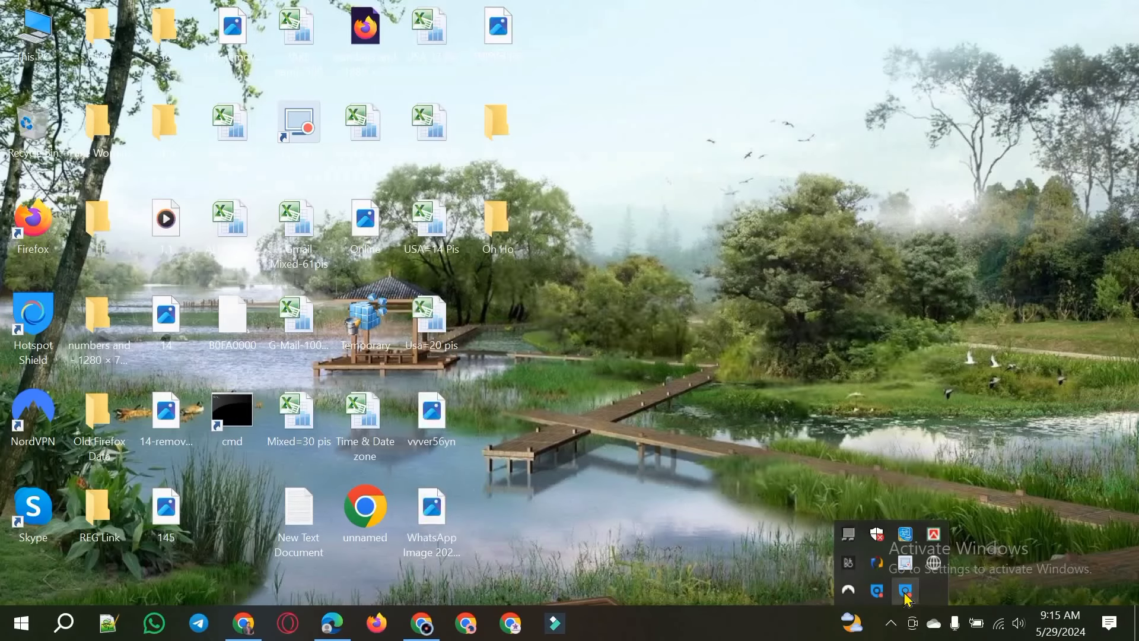
# Close the Hotspot Shield window, then exit Tuxler VPN from its dropdown menu.
pyautogui.click(905, 591)
pyautogui.click(930, 30)
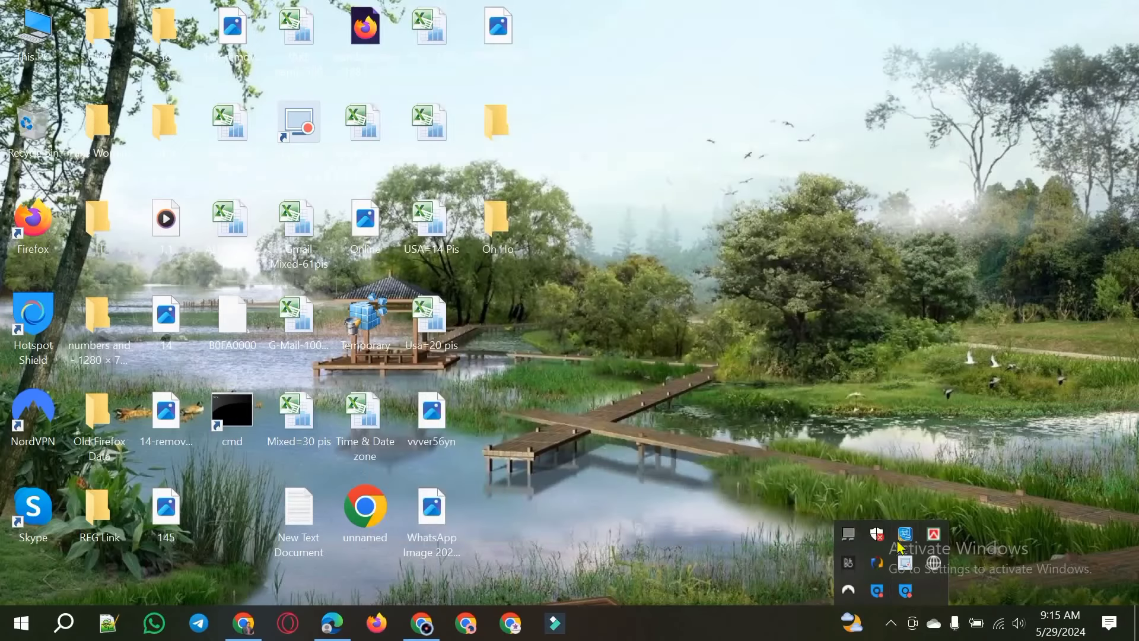
pyautogui.click(920, 592)
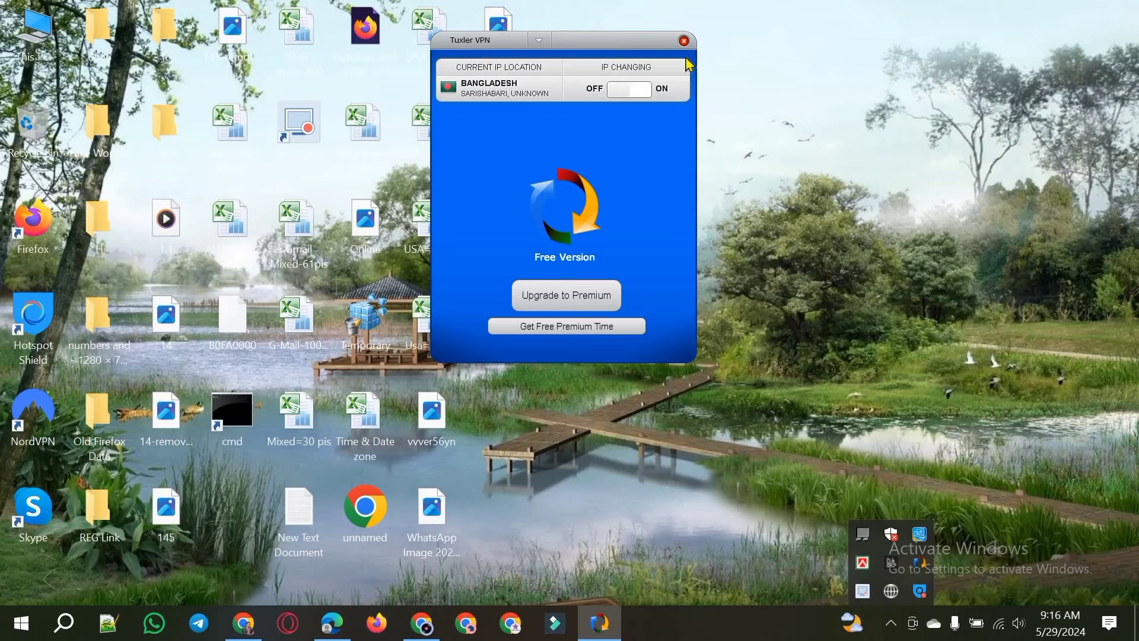
pyautogui.click(538, 41)
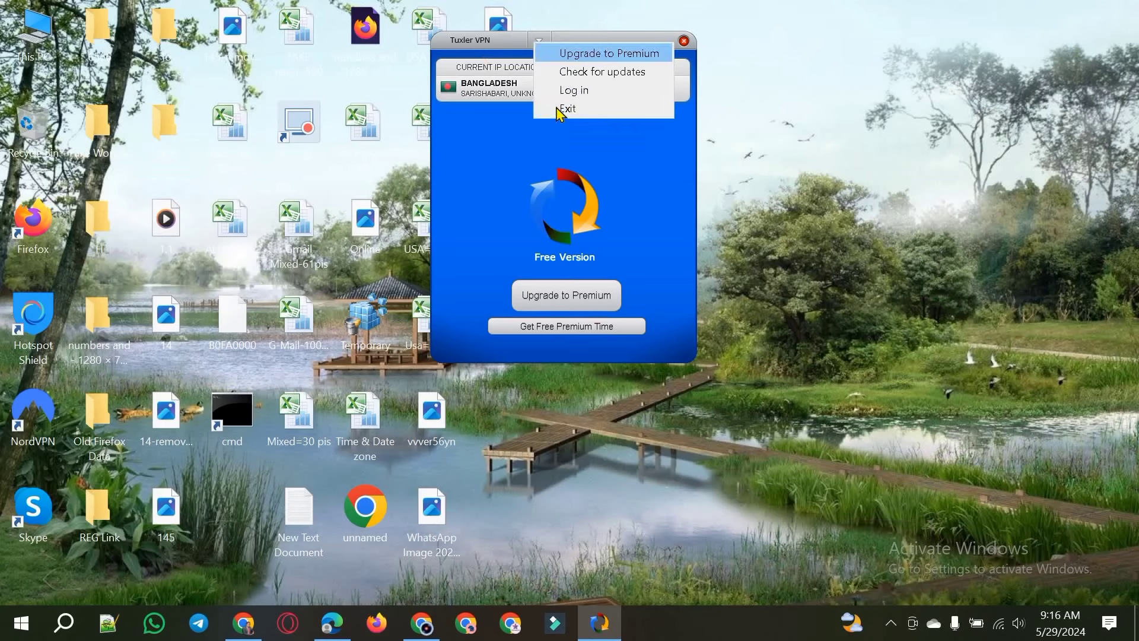
pyautogui.click(581, 108)
# Launch NordVPN from Windows Search using 'nord'.
pyautogui.press('super+s')
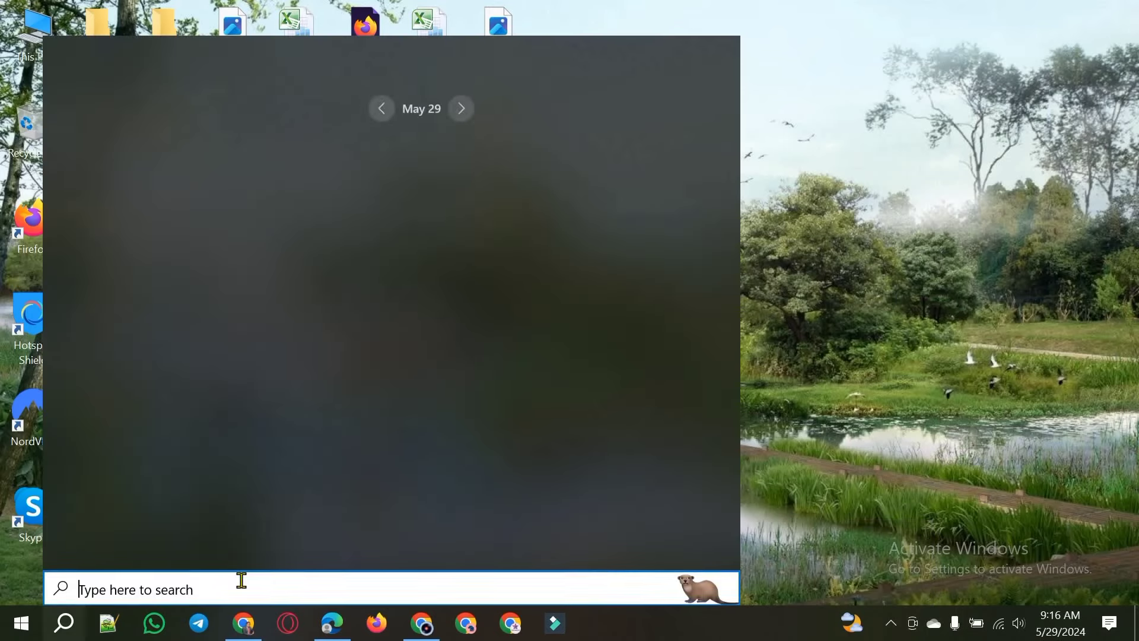
pyautogui.write('nord')
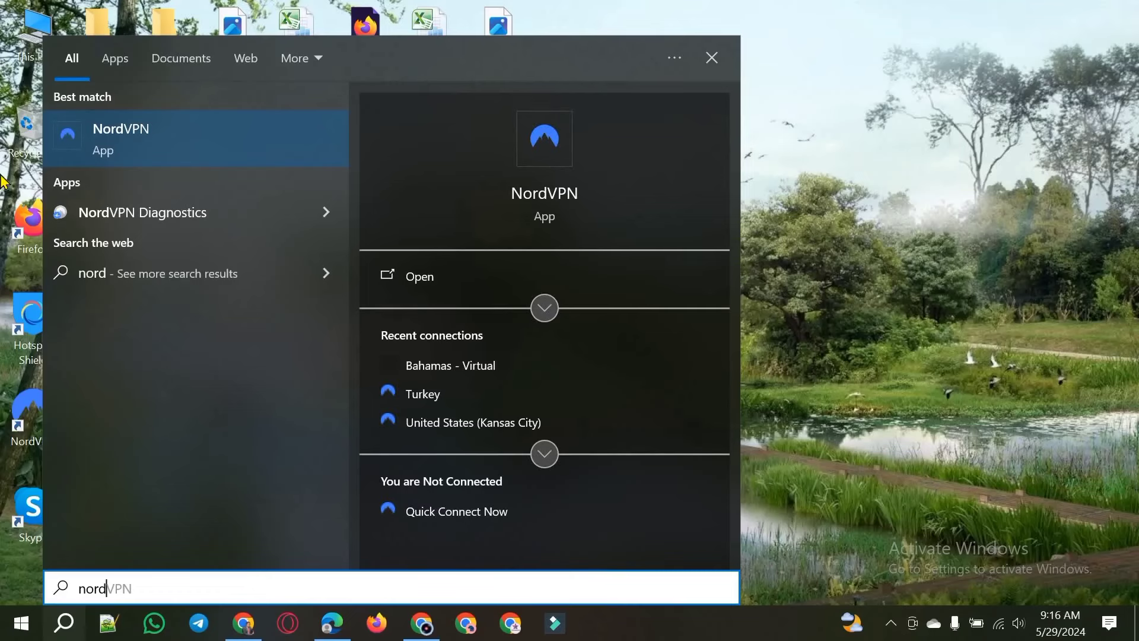
pyautogui.click(135, 151)
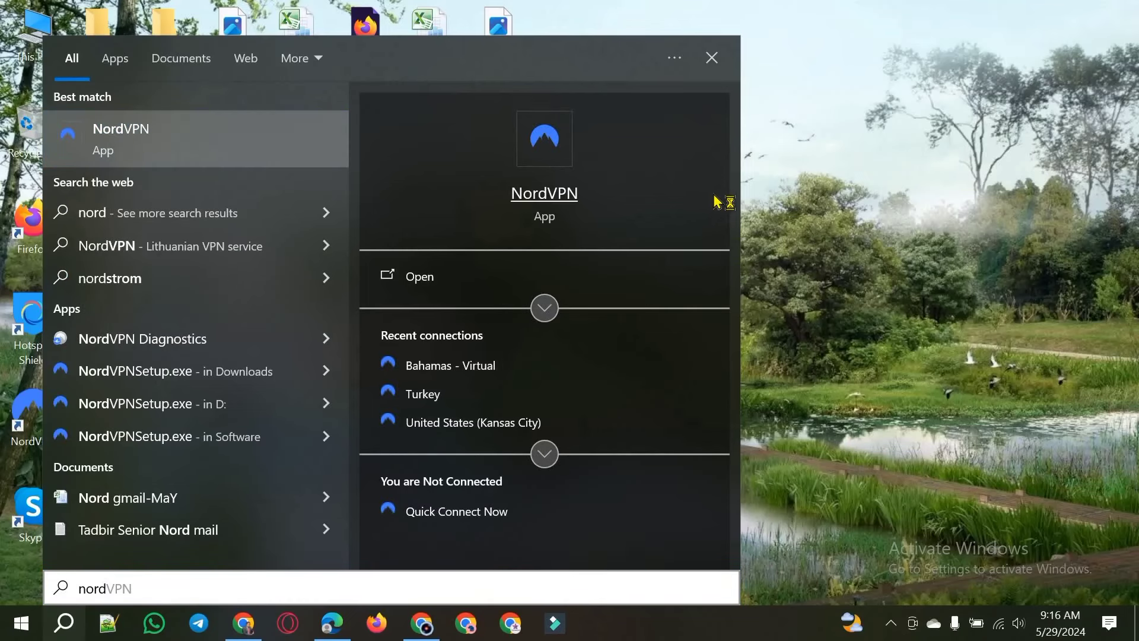
# Launch ExpressVPN from Windows Search using 'exp'.
pyautogui.click(73, 624)
pyautogui.click(74, 623)
pyautogui.write('exp')
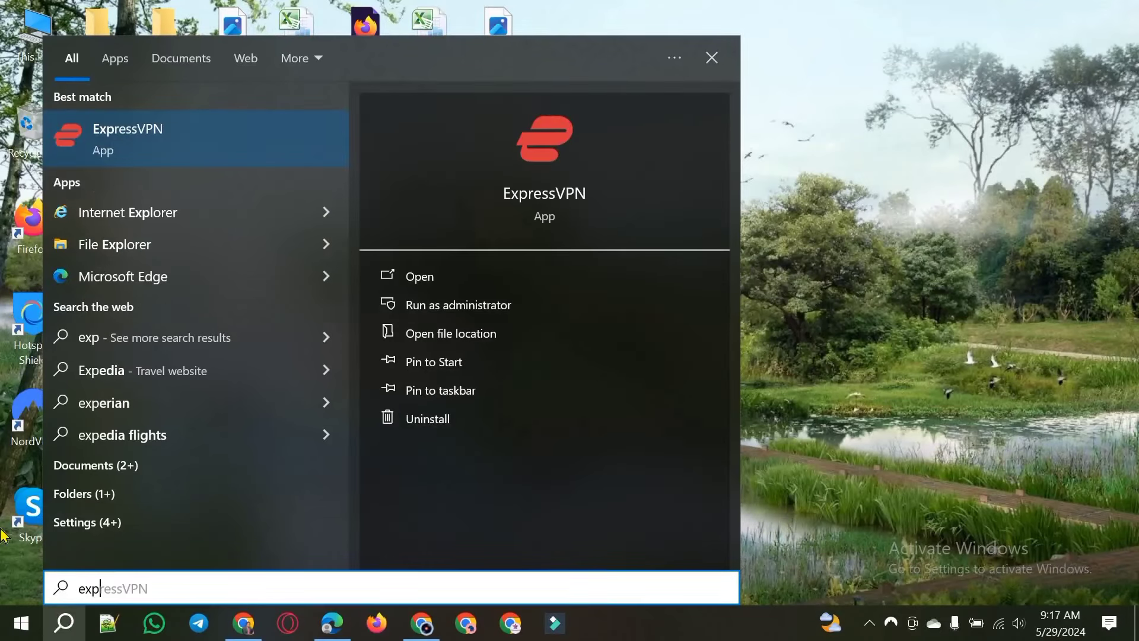
pyautogui.click(199, 146)
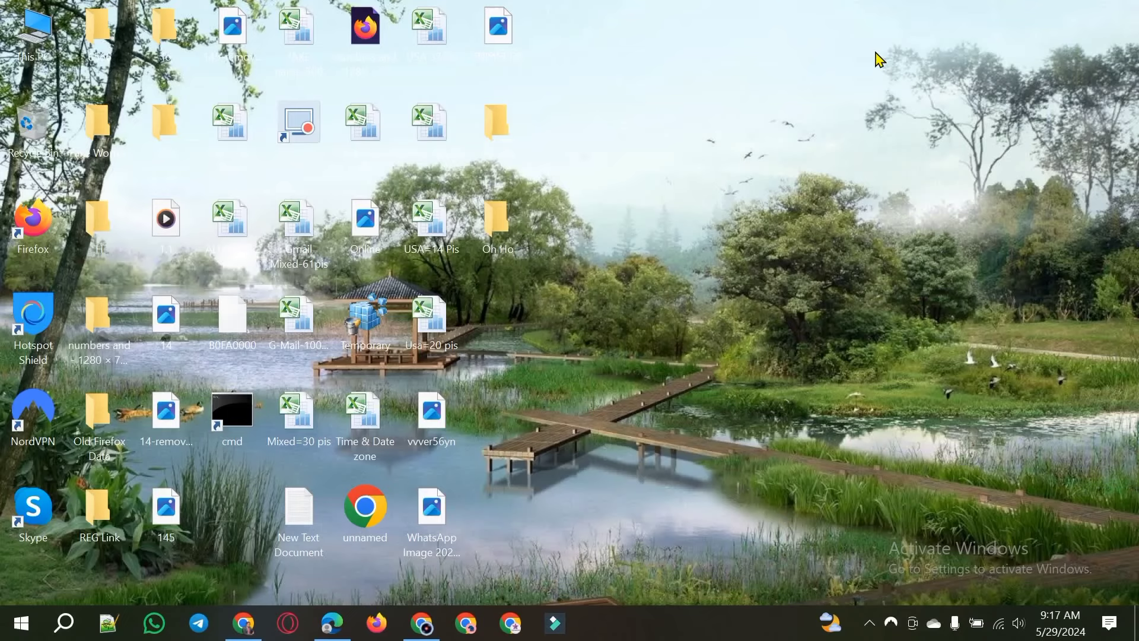
# Sign out of the expired ExpressVPN trial account and close the ExpressVPN window.
pyautogui.rightClick(877, 52)
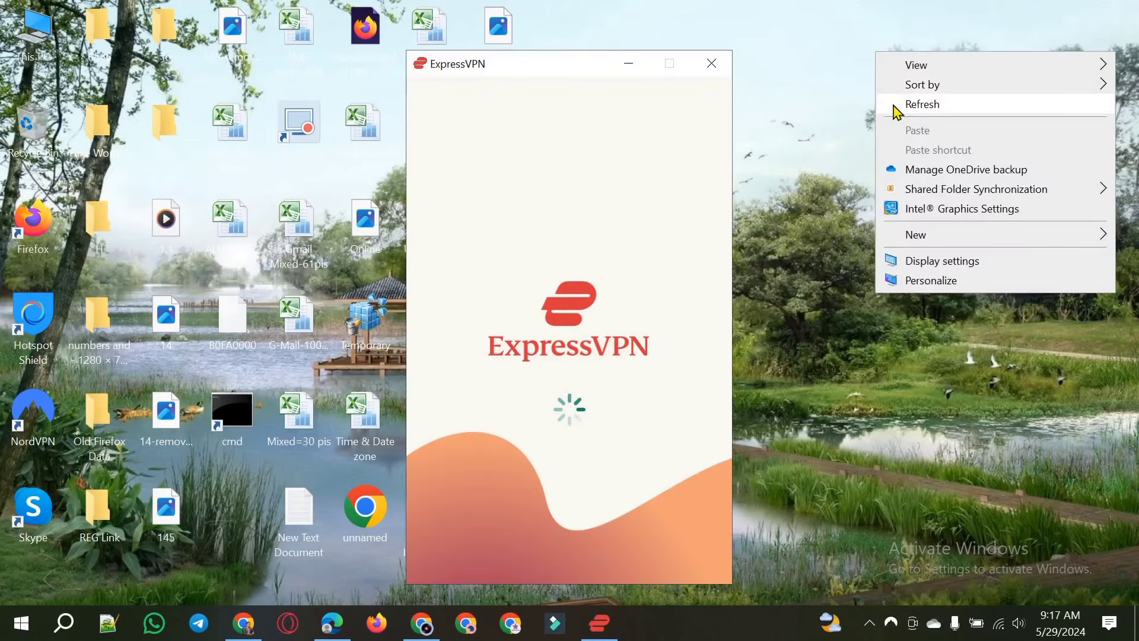
pyautogui.click(893, 102)
pyautogui.rightClick(877, 86)
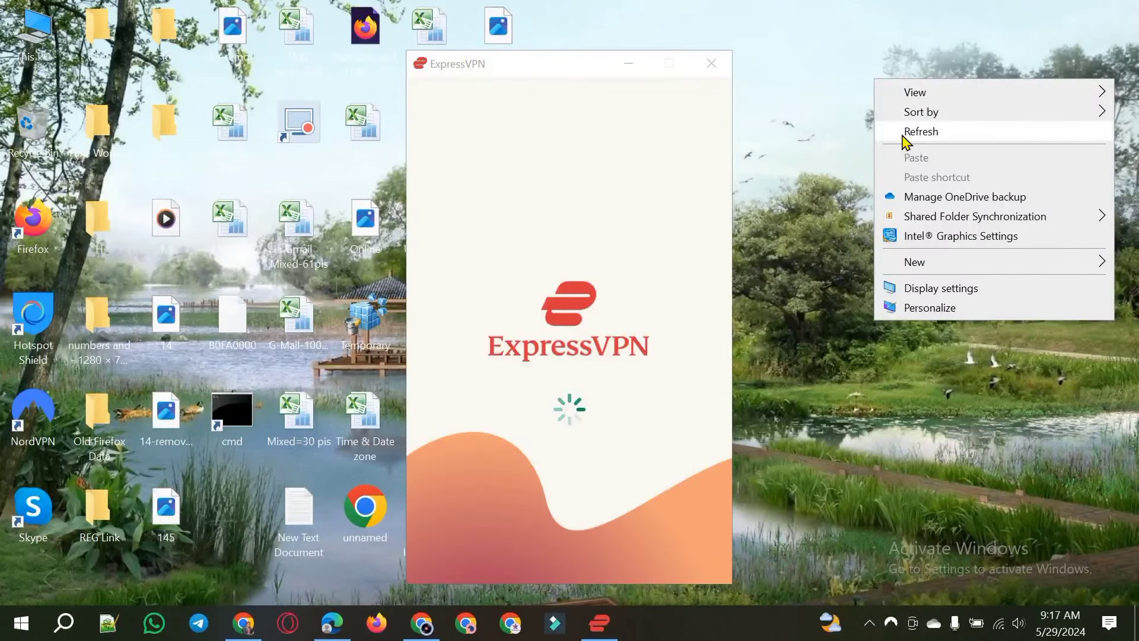
pyautogui.click(903, 133)
pyautogui.click(552, 516)
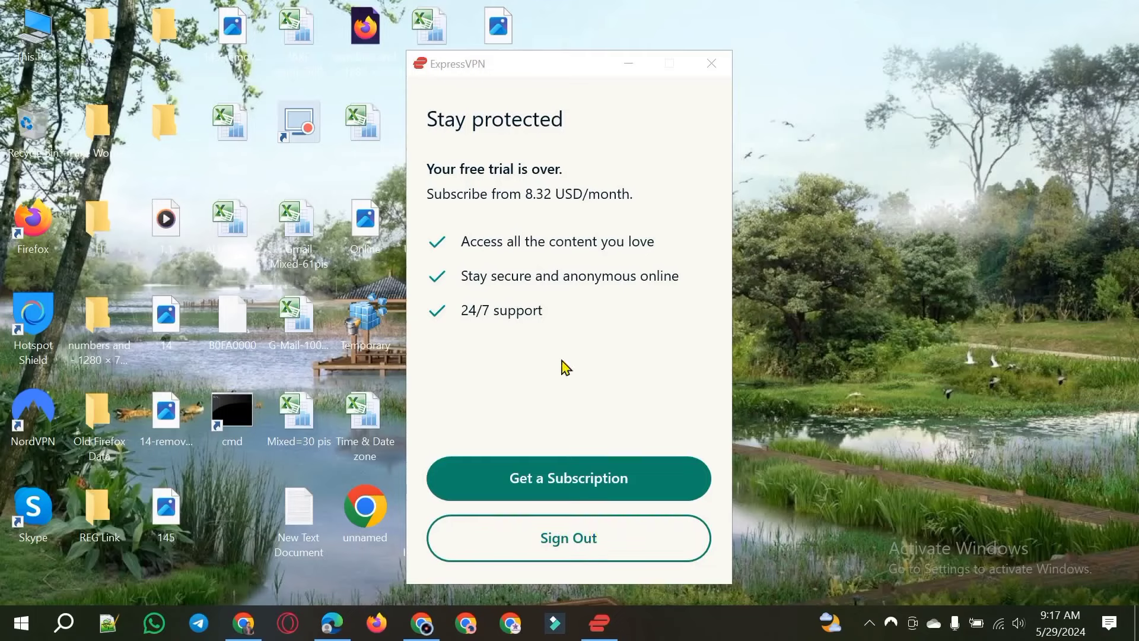
pyautogui.click(597, 551)
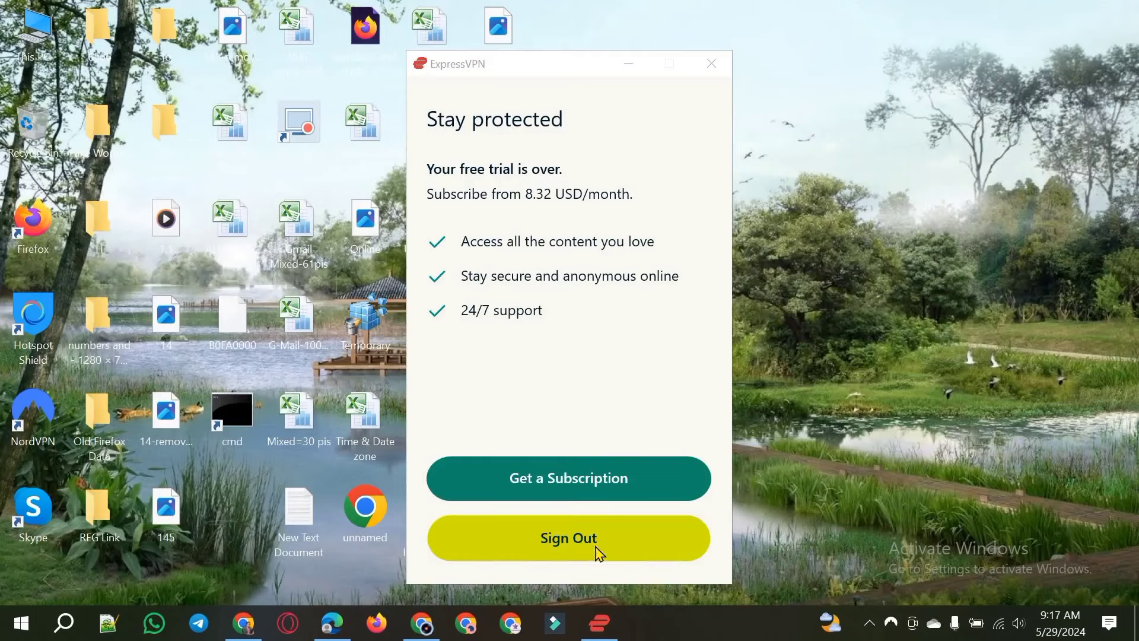
pyautogui.click(711, 76)
pyautogui.rightClick(712, 76)
pyautogui.click(739, 121)
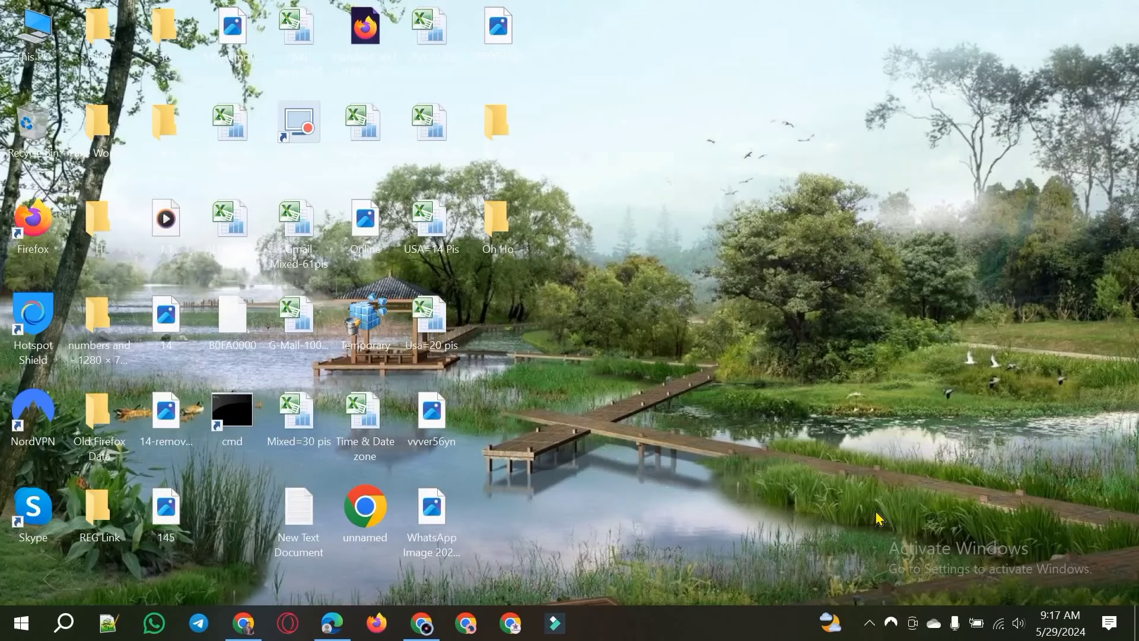
# Open Hotspot Shield from the tray, check its Account page, and return Home.
pyautogui.click(870, 623)
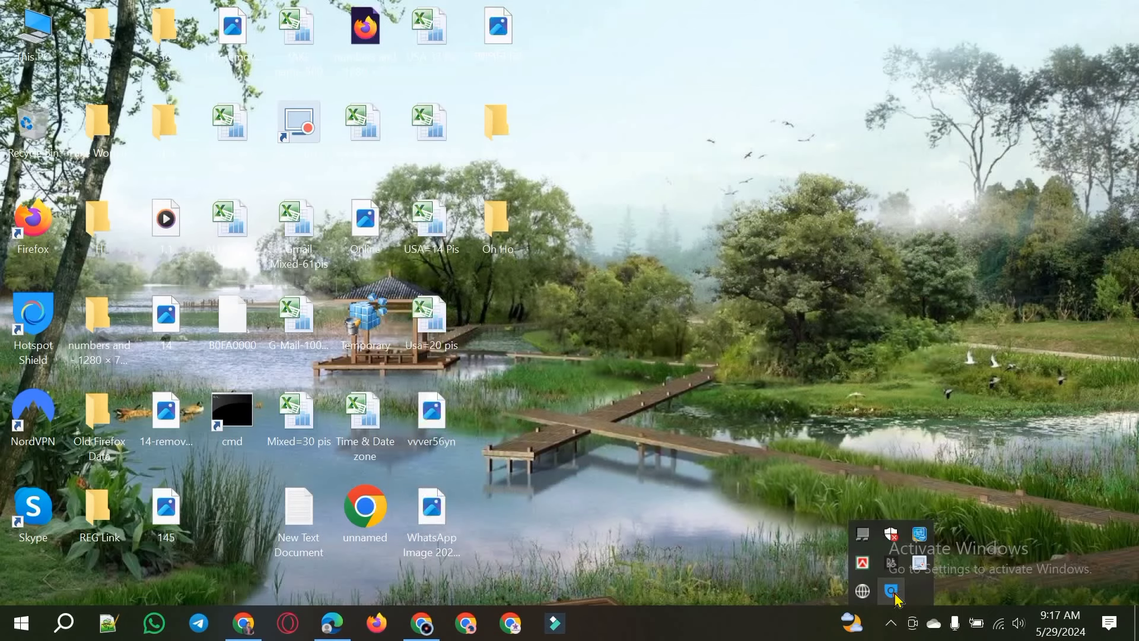
pyautogui.click(893, 592)
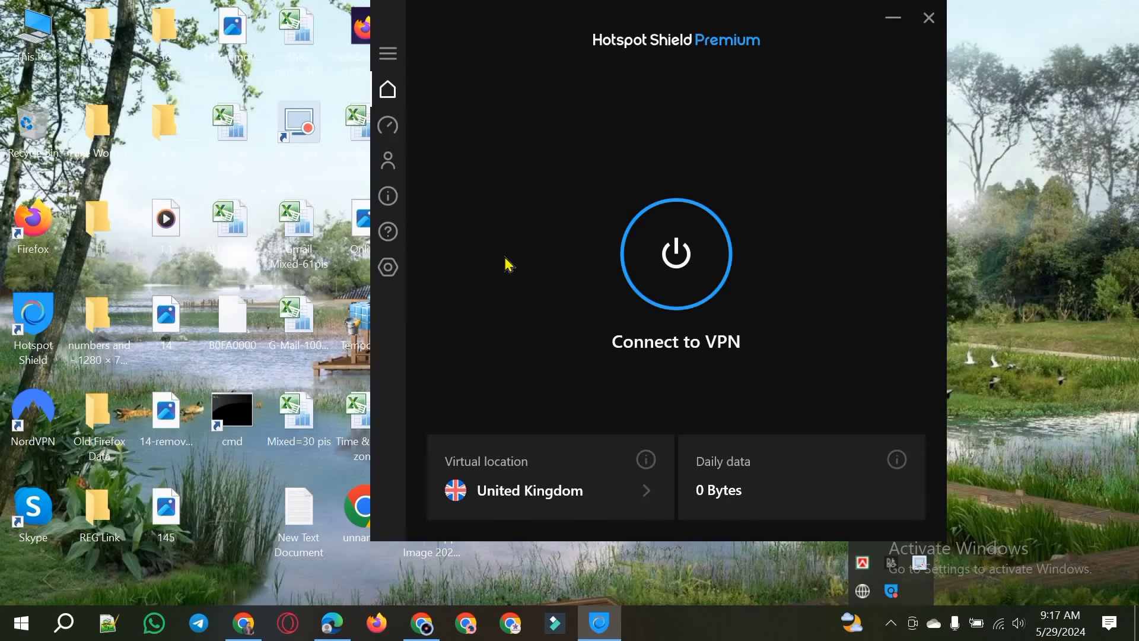
pyautogui.click(389, 172)
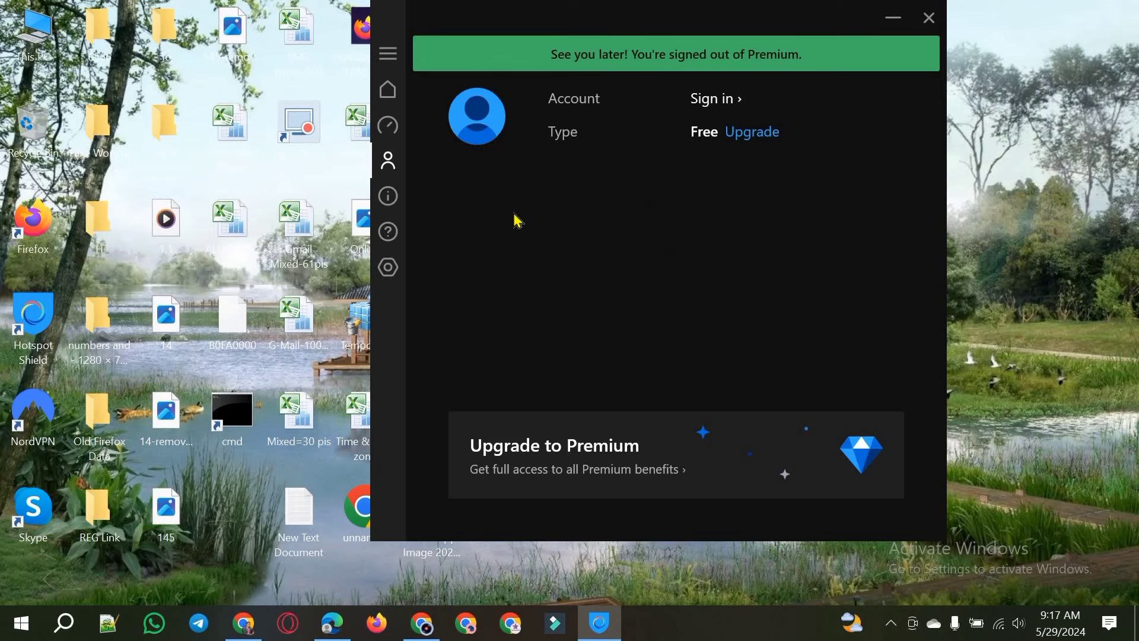
pyautogui.click(391, 101)
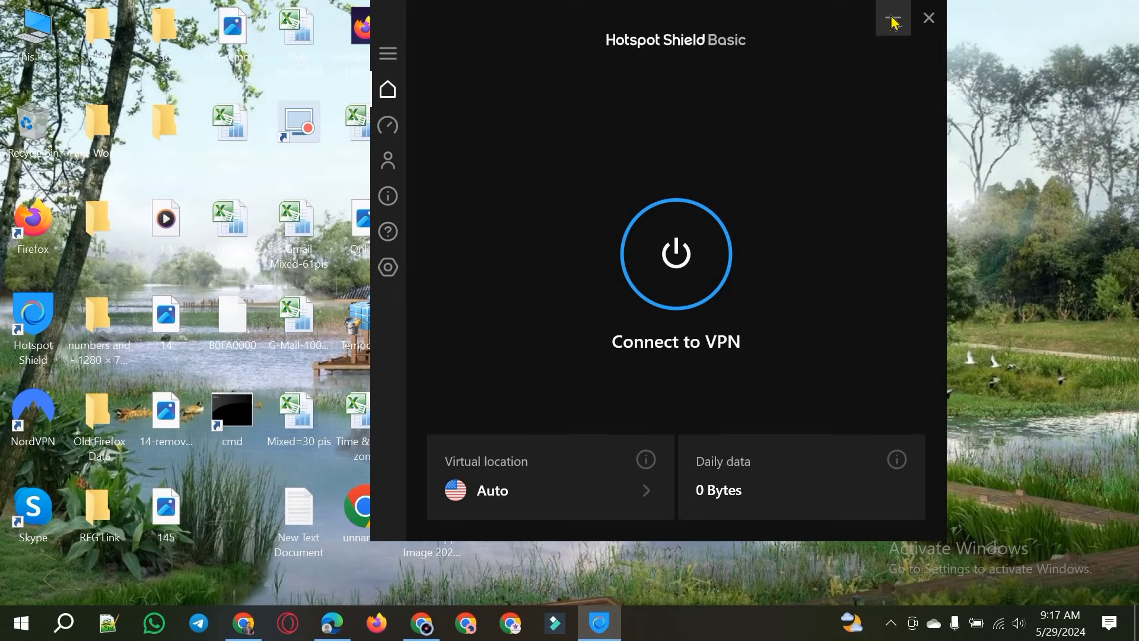
# Minimize the Hotspot Shield window and refresh the desktop.
pyautogui.click(894, 17)
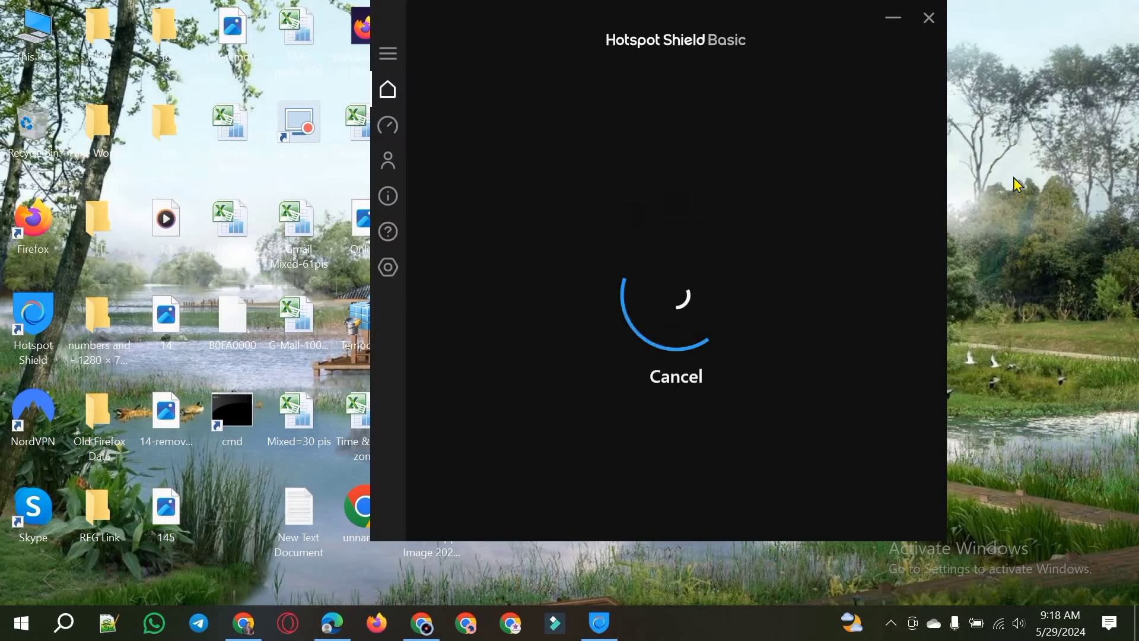
pyautogui.rightClick(900, 130)
pyautogui.click(1017, 187)
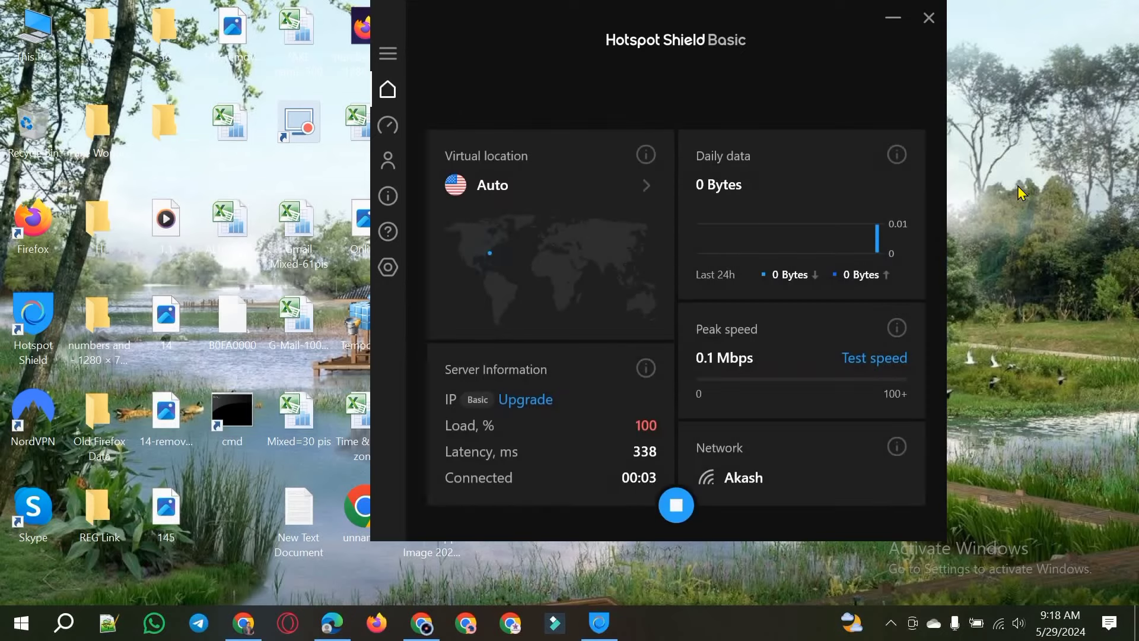
# Minimize the connected Hotspot Shield window and refresh the desktop.
pyautogui.click(893, 18)
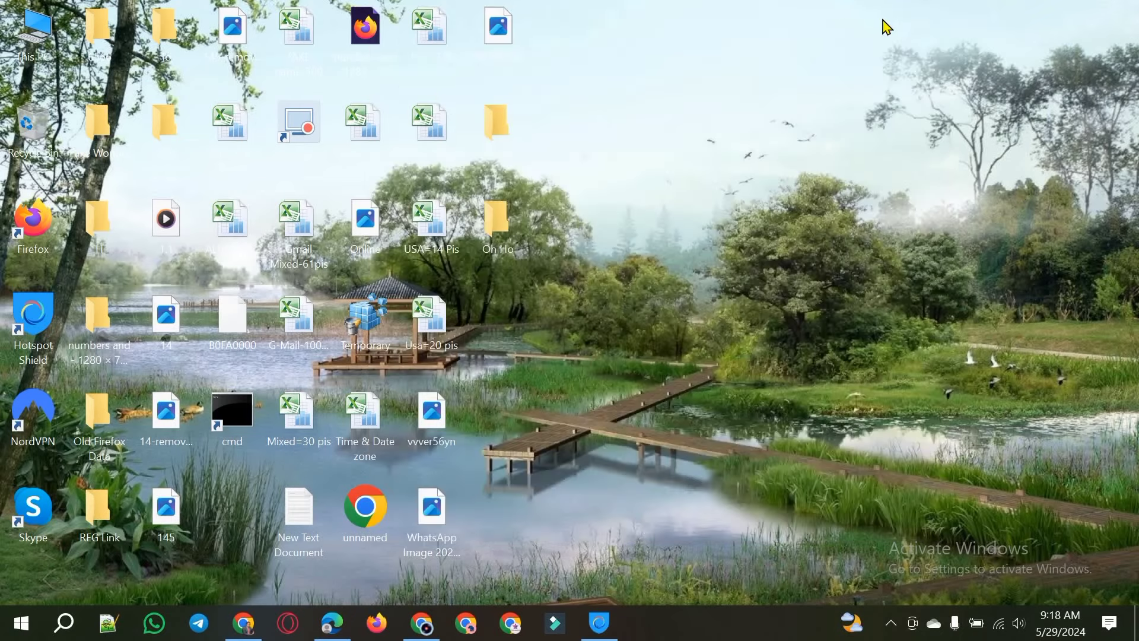
pyautogui.rightClick(882, 20)
pyautogui.click(811, 366)
# Set the time zone to (UTC-05:00) Bogota, Lima, Quito, Rio Branco, then minimize Settings.
pyautogui.rightClick(1048, 635)
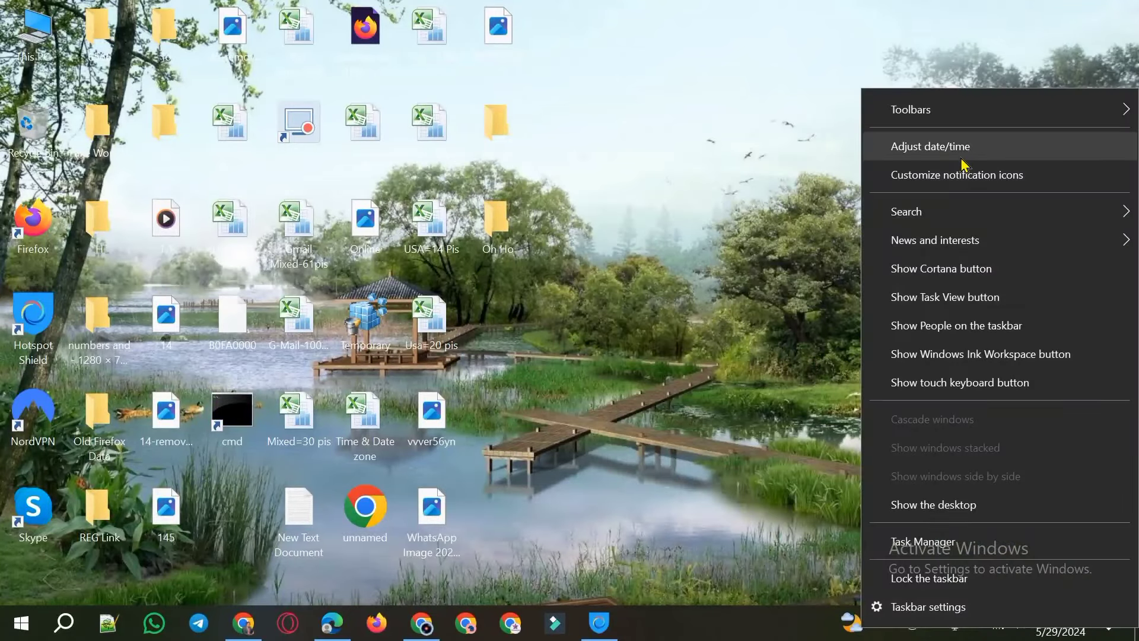
pyautogui.click(930, 147)
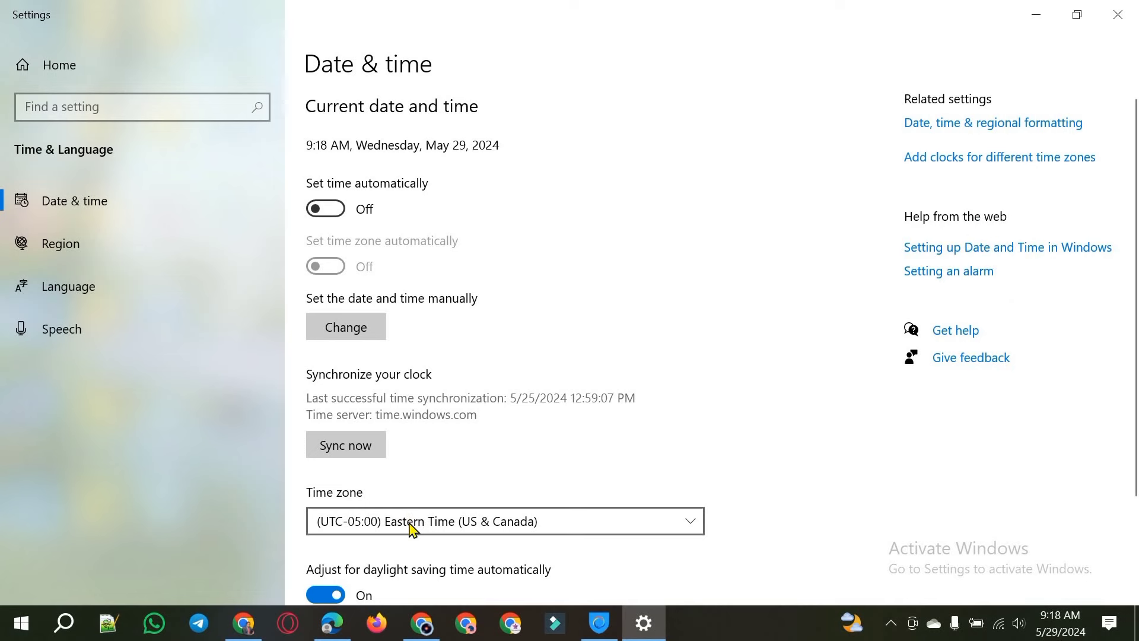
pyautogui.click(412, 526)
pyautogui.scroll(-2, 412, 527)
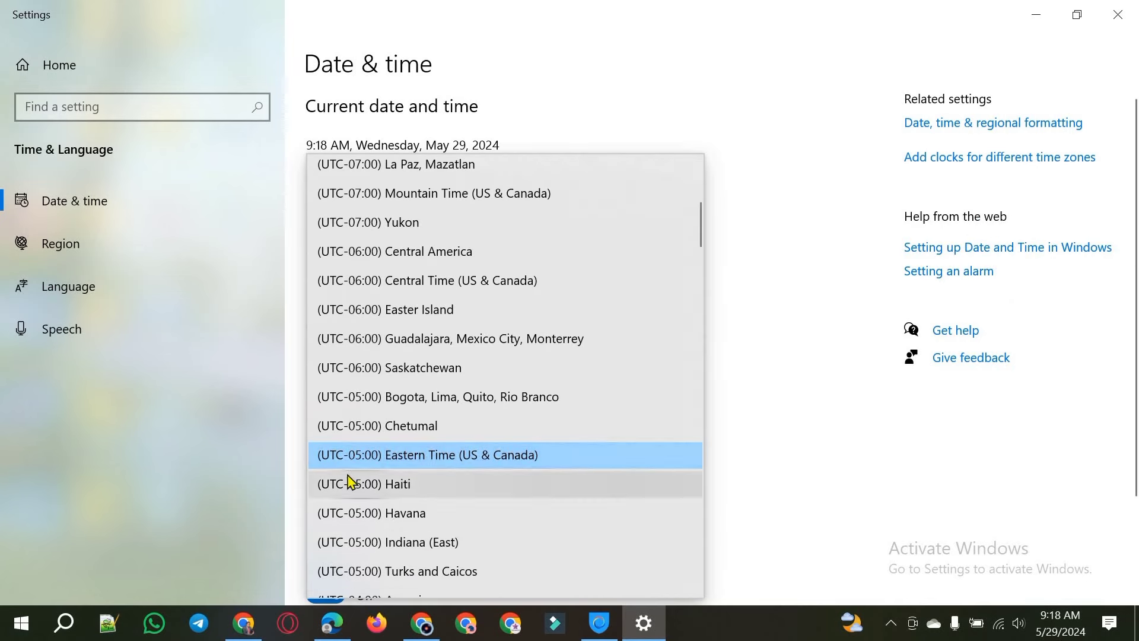
pyautogui.click(396, 396)
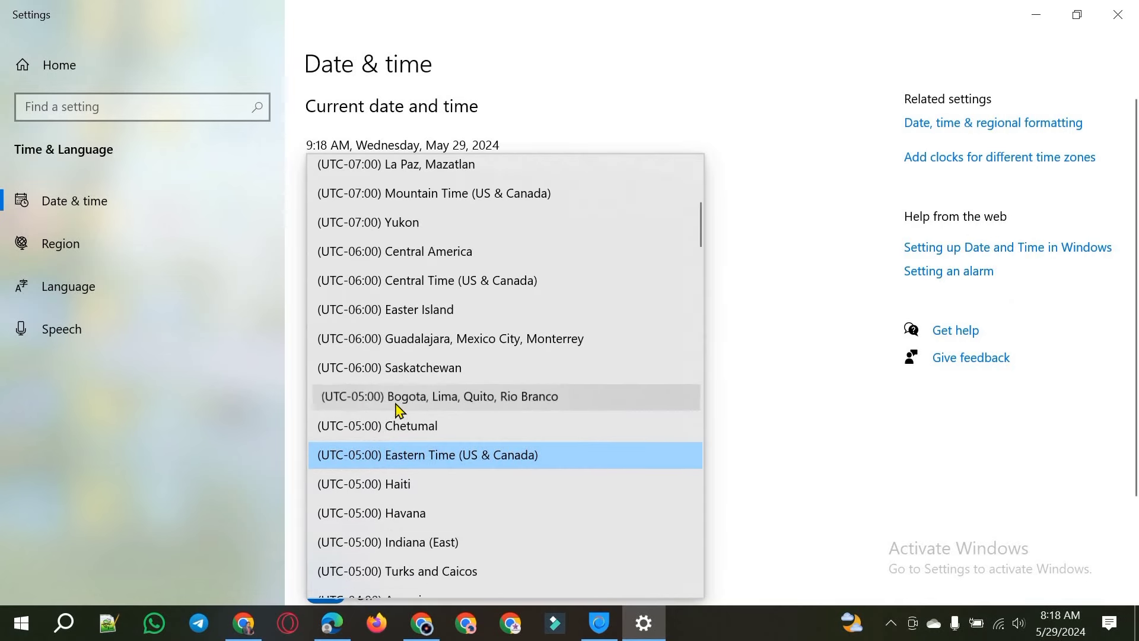
pyautogui.click(1036, 15)
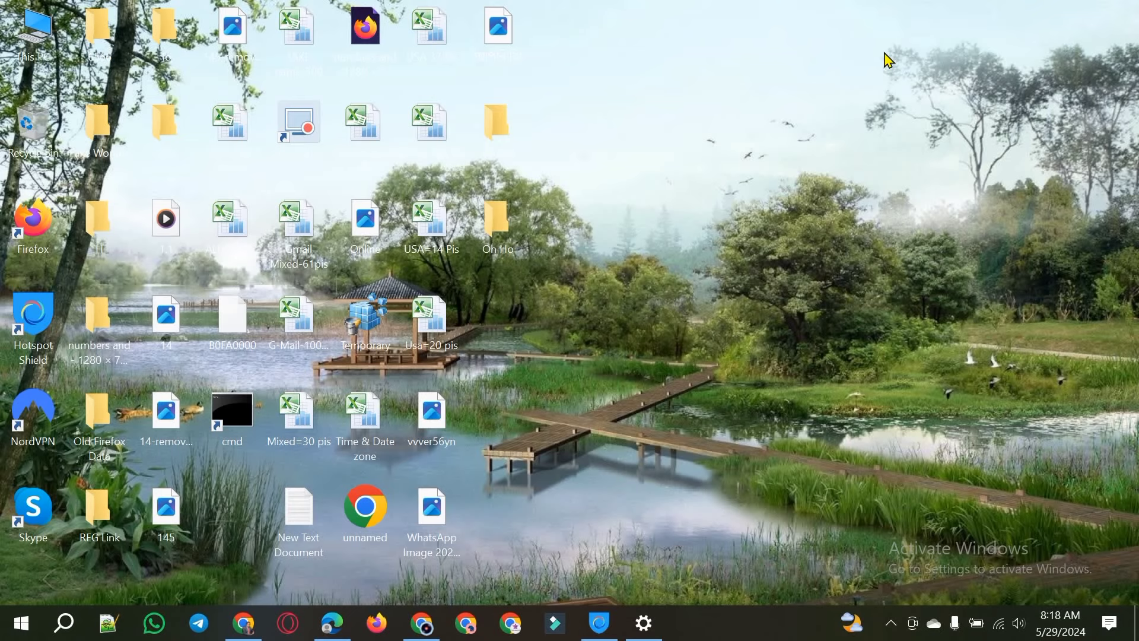
# In Edge, replace the Settings tab with a new tab and open the 'form by goole' bookmark.
pyautogui.rightClick(883, 52)
pyautogui.click(948, 101)
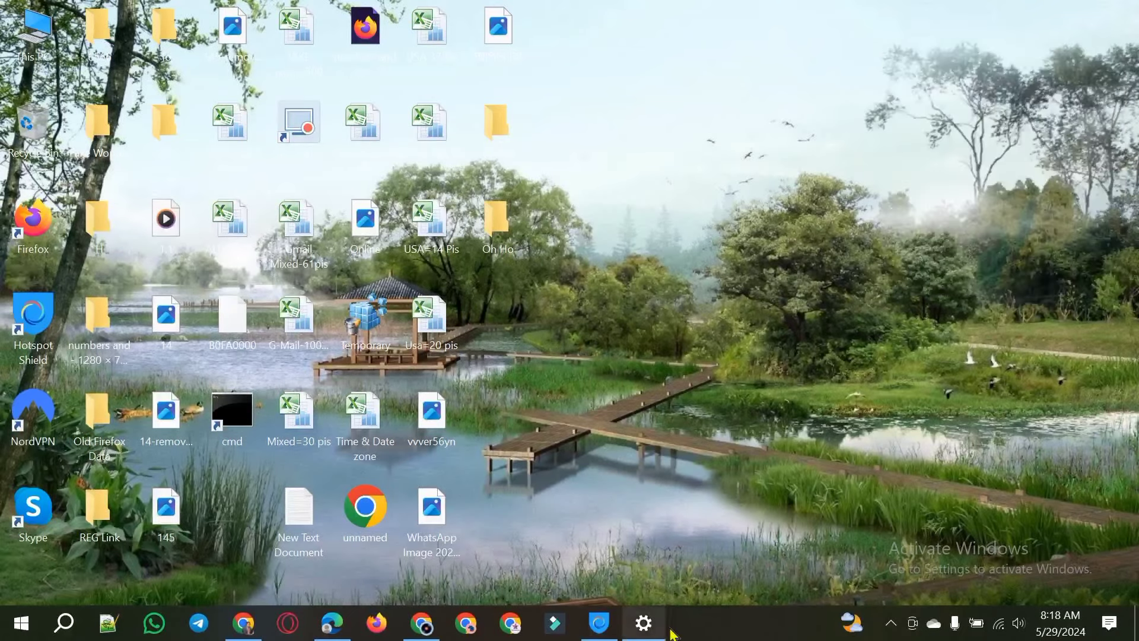
pyautogui.click(333, 623)
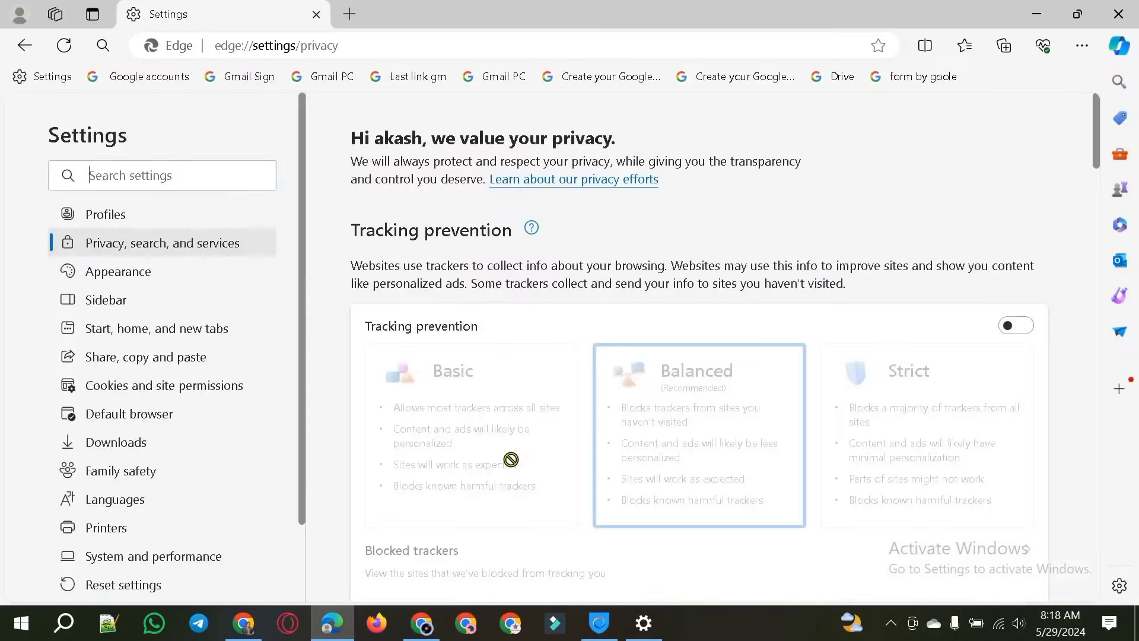
pyautogui.click(350, 15)
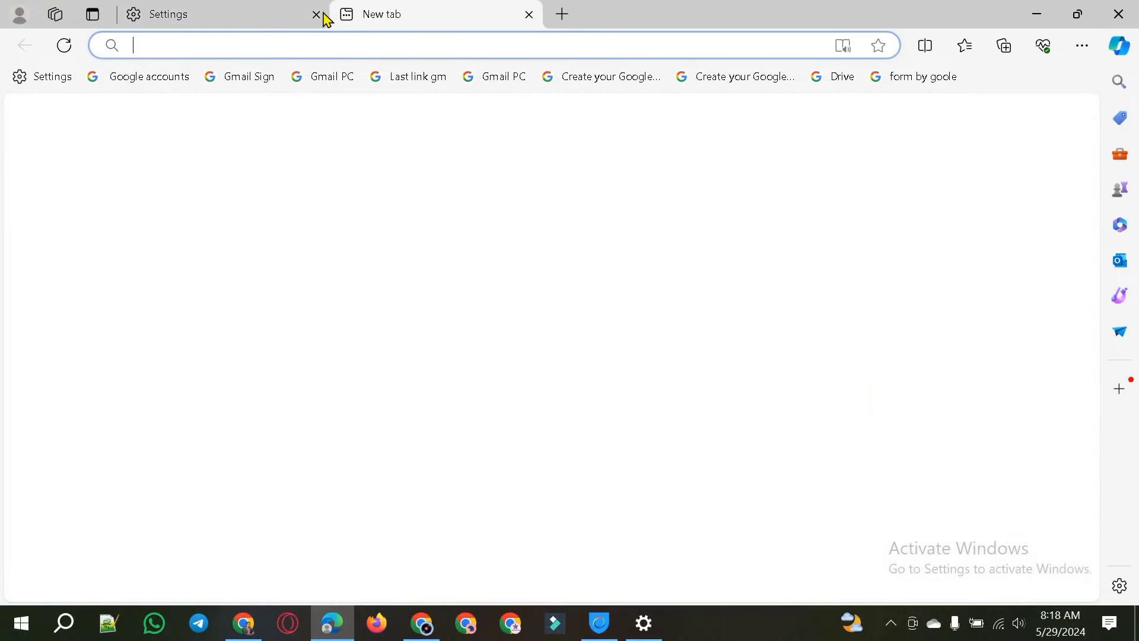
pyautogui.click(316, 15)
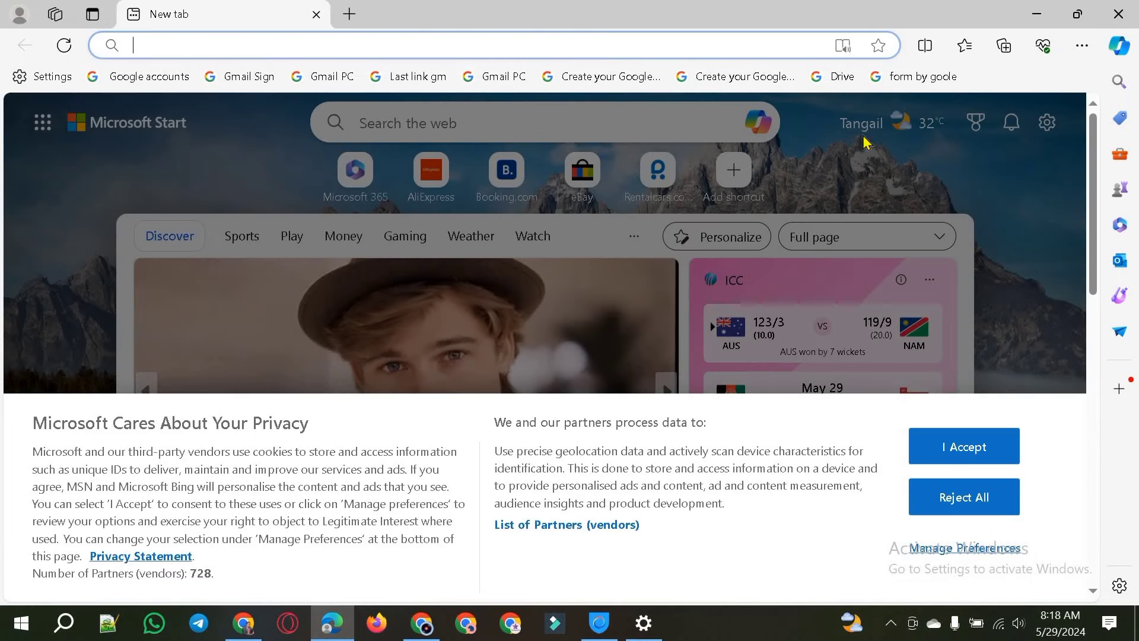
pyautogui.click(944, 88)
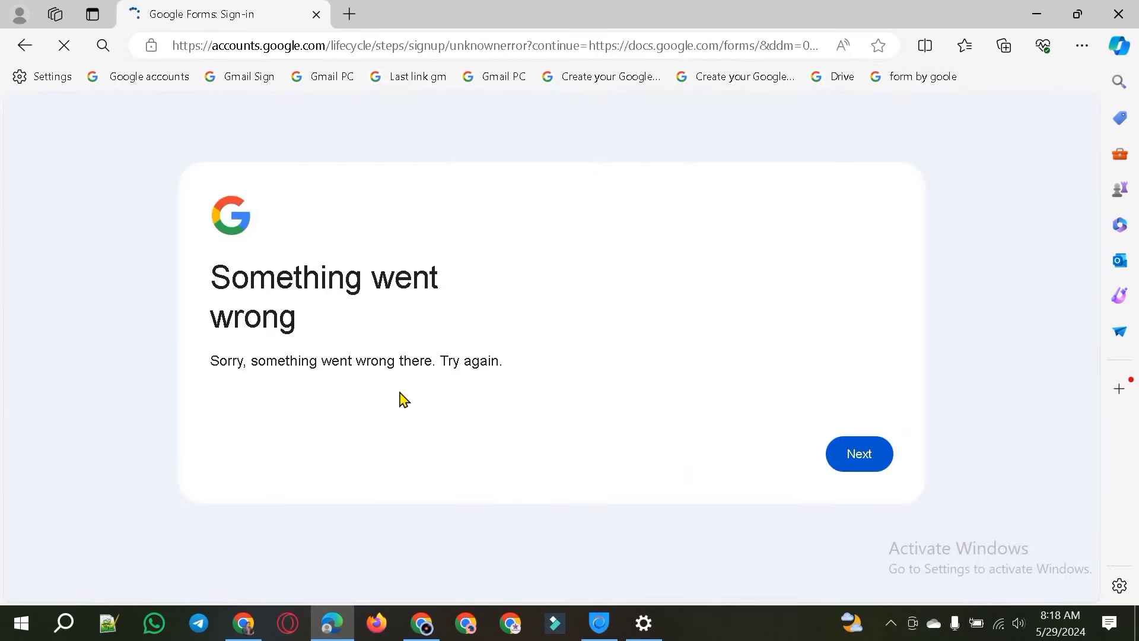
pyautogui.moveTo(231, 269); pyautogui.dragTo(358, 318)
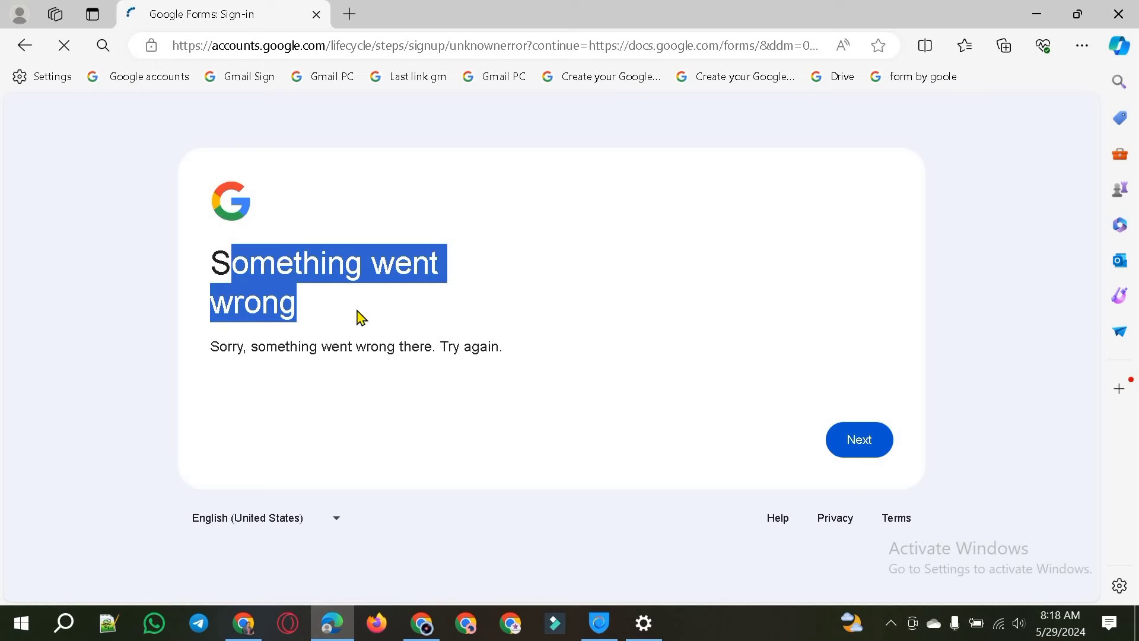
# Retry past the error, enter a first and last name, and submit with Next.
pyautogui.click(852, 454)
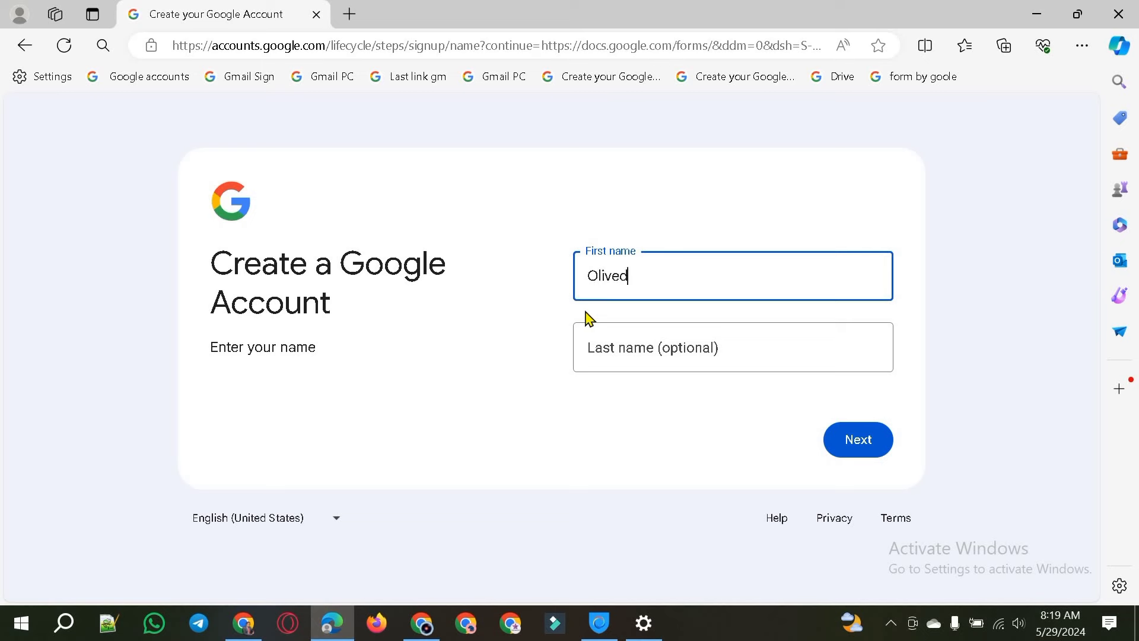
pyautogui.press('Tab')
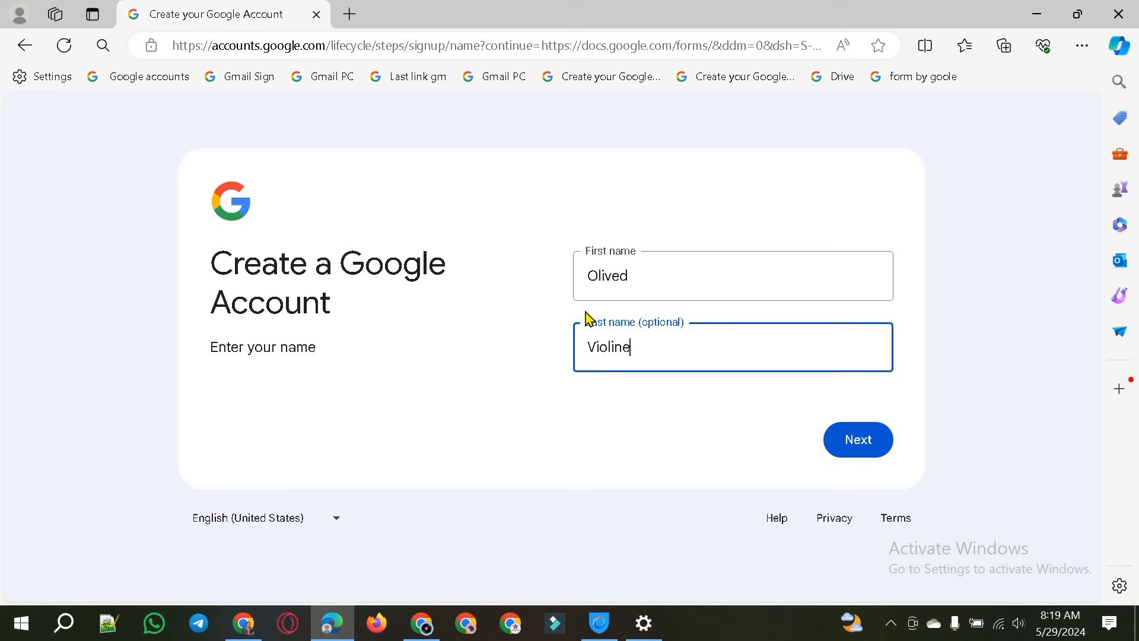
pyautogui.click(669, 275)
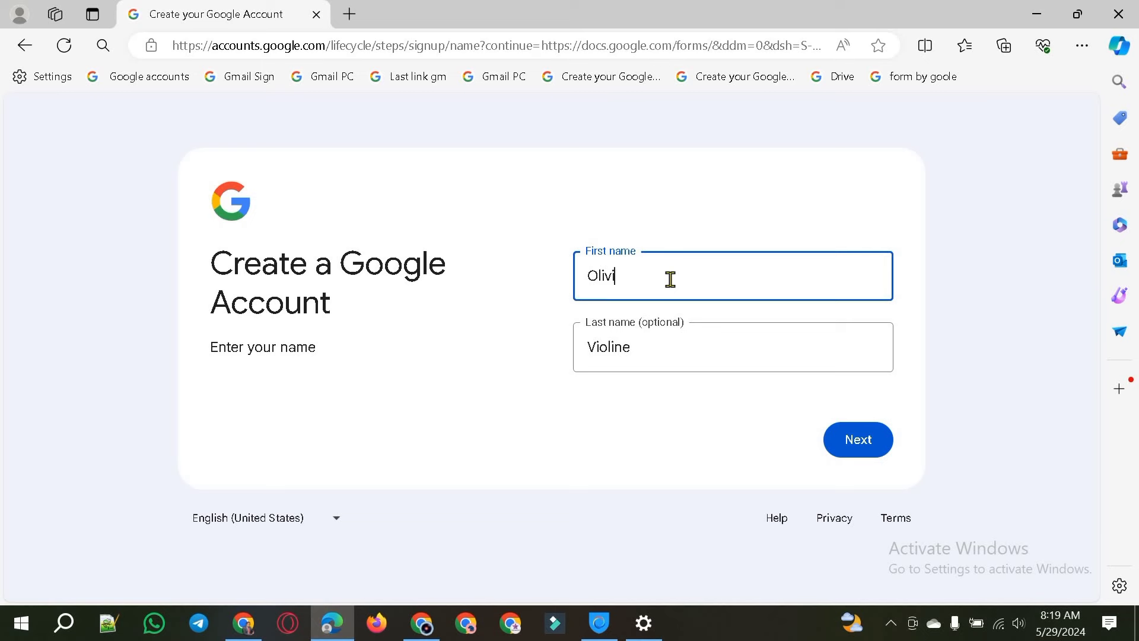
pyautogui.press('Tab')
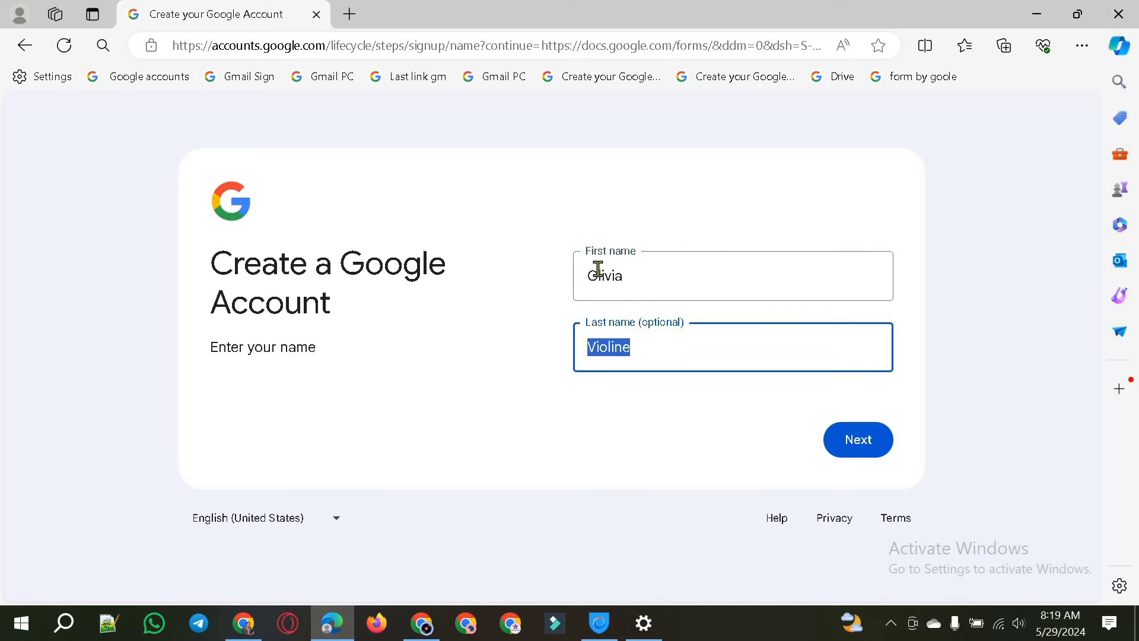
pyautogui.hotkey('shift', 'Tab')
pyautogui.click(829, 436)
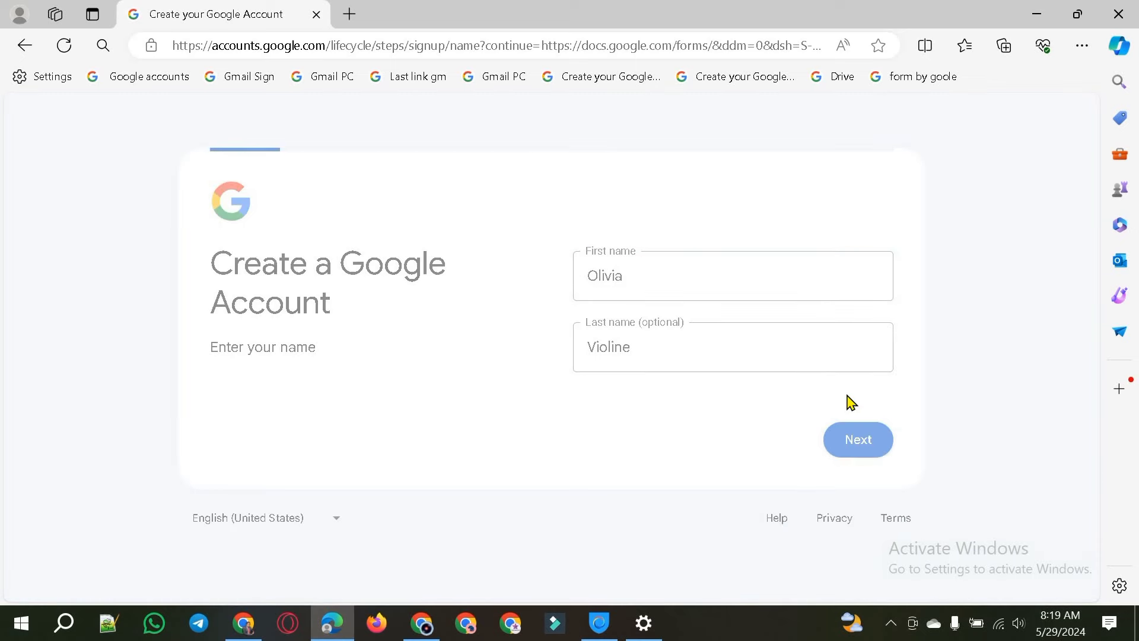
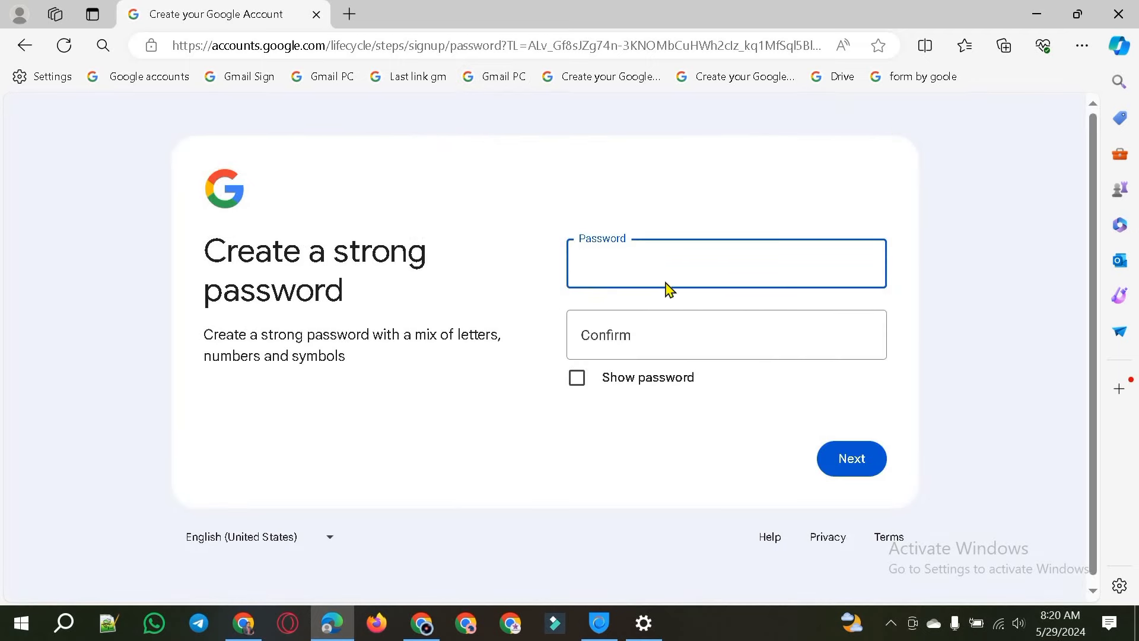
# Clear the partly entered password and type a new one in the Password field.
pyautogui.press('Tab')
pyautogui.hotkey('shift', 'Tab')
pyautogui.press('Tab')
pyautogui.hotkey('shift', 'Tab')
pyautogui.press('BackSpace')
pyautogui.press('BackSpace')
pyautogui.press('BackSpace')
pyautogui.click(590, 320)
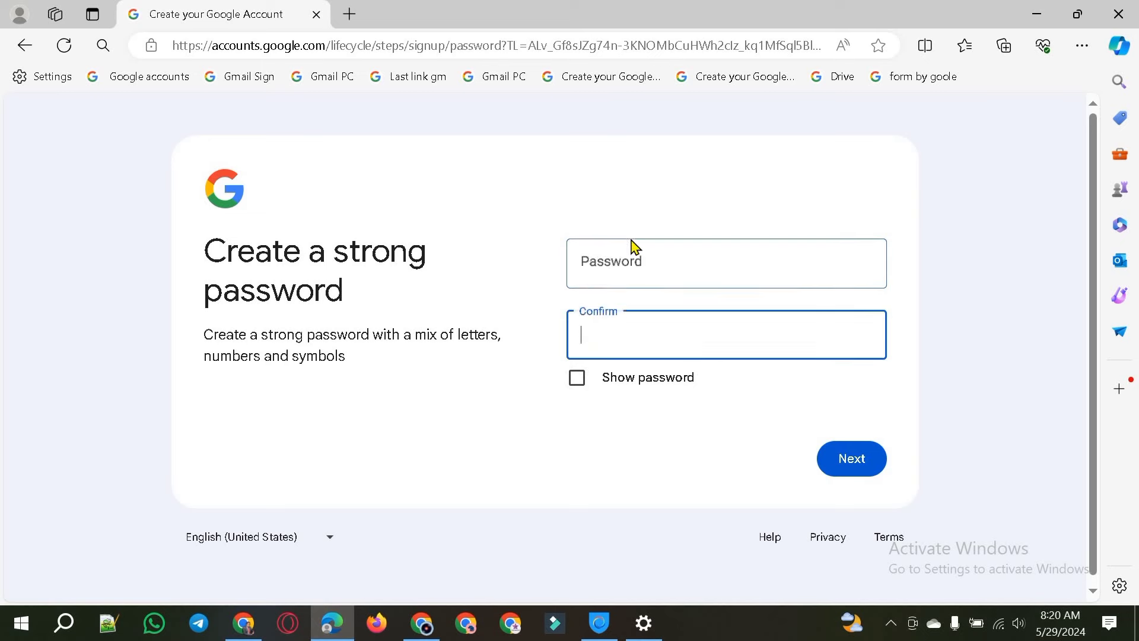
pyautogui.click(625, 269)
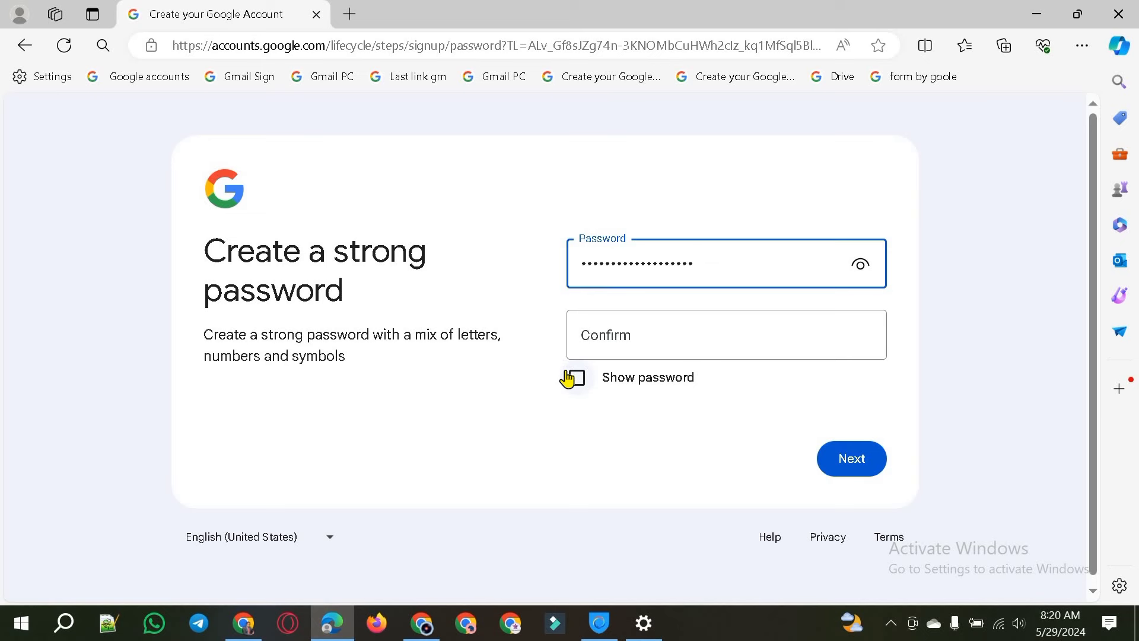
pyautogui.write('*')
# Reveal the password and copy it into the Confirm field.
pyautogui.click(598, 379)
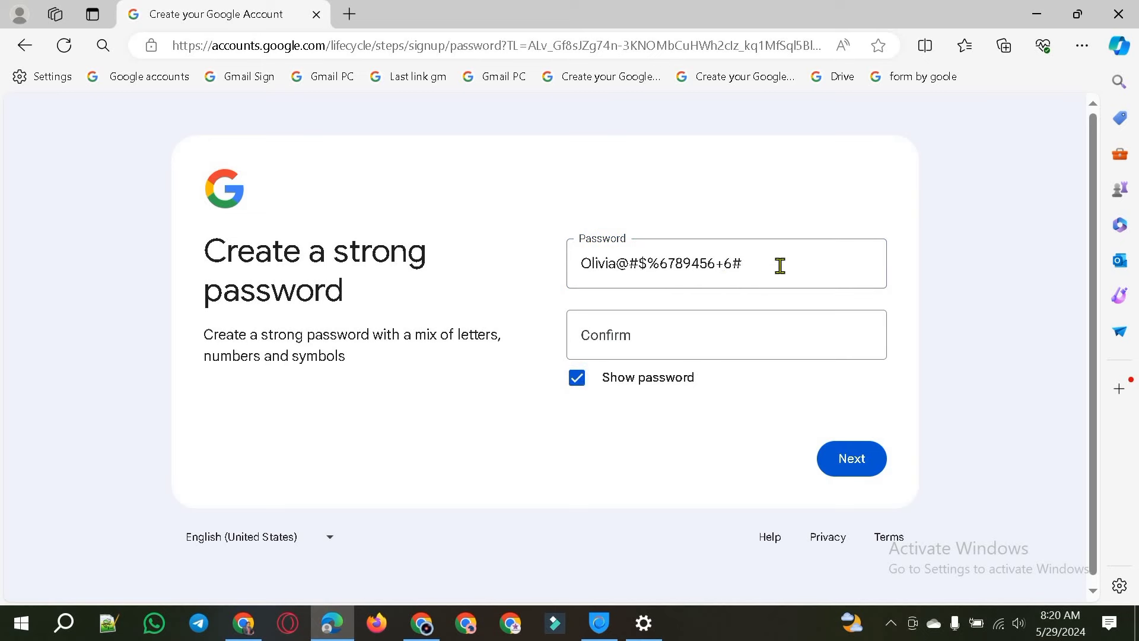
pyautogui.tripleClick(579, 262)
pyautogui.hotkey('ctrl', 'c')
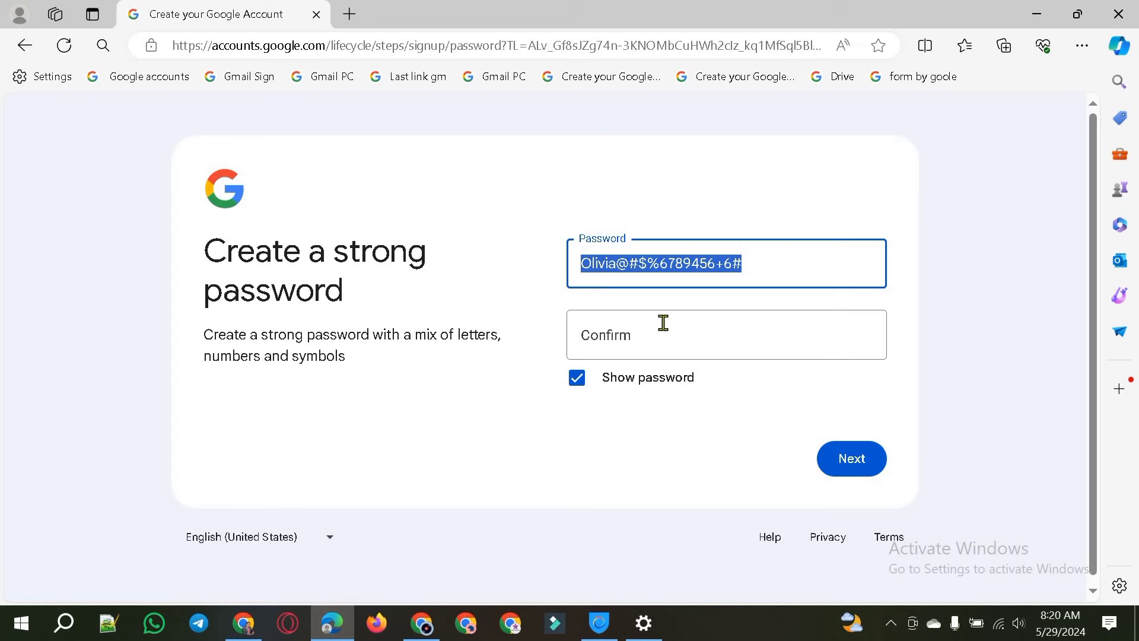
pyautogui.click(663, 323)
pyautogui.hotkey('ctrl', 'v')
pyautogui.hotkey('ctrl', 'a')
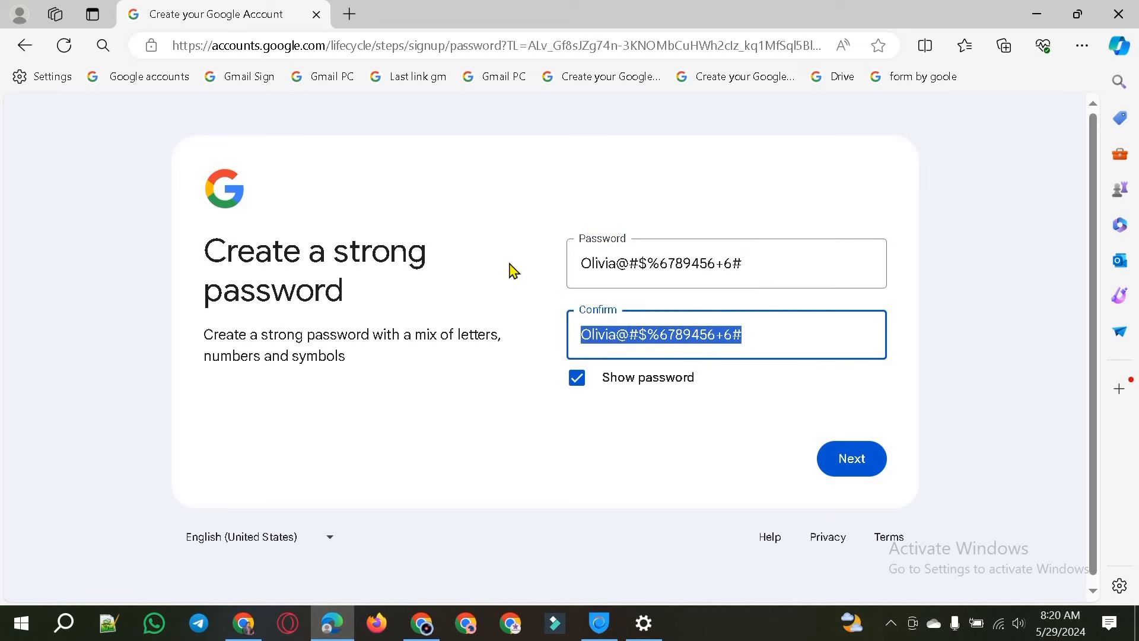
pyautogui.hotkey('shift', 'Tab')
pyautogui.click(516, 47)
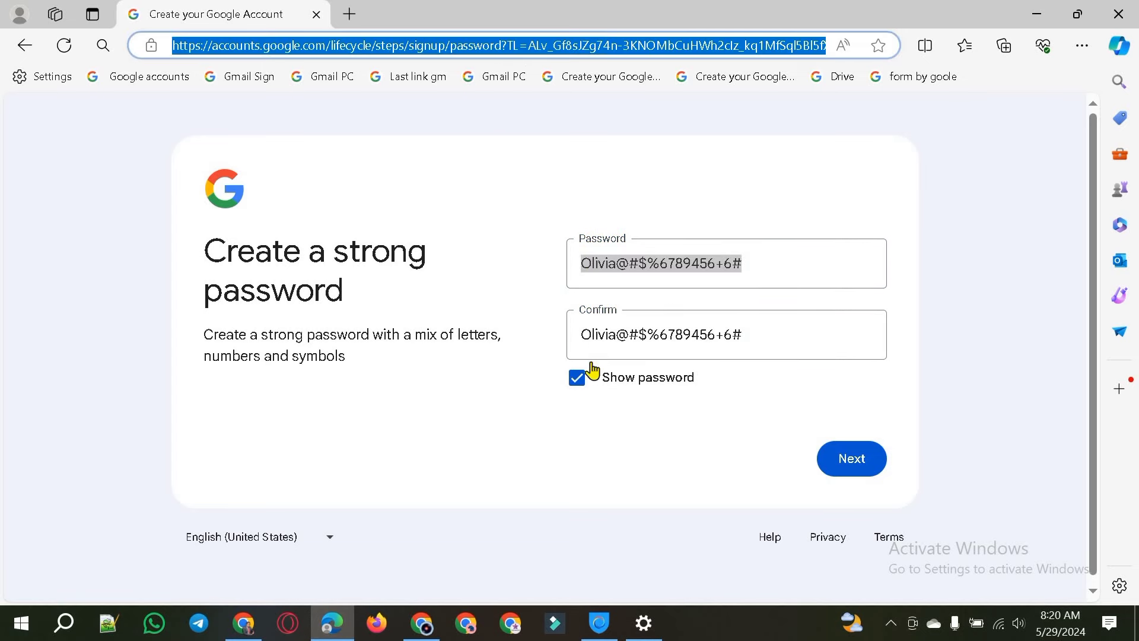
# Mask the password again, submit the password step and restore down the browser.
pyautogui.click(577, 379)
pyautogui.scroll(-1, 685, 442)
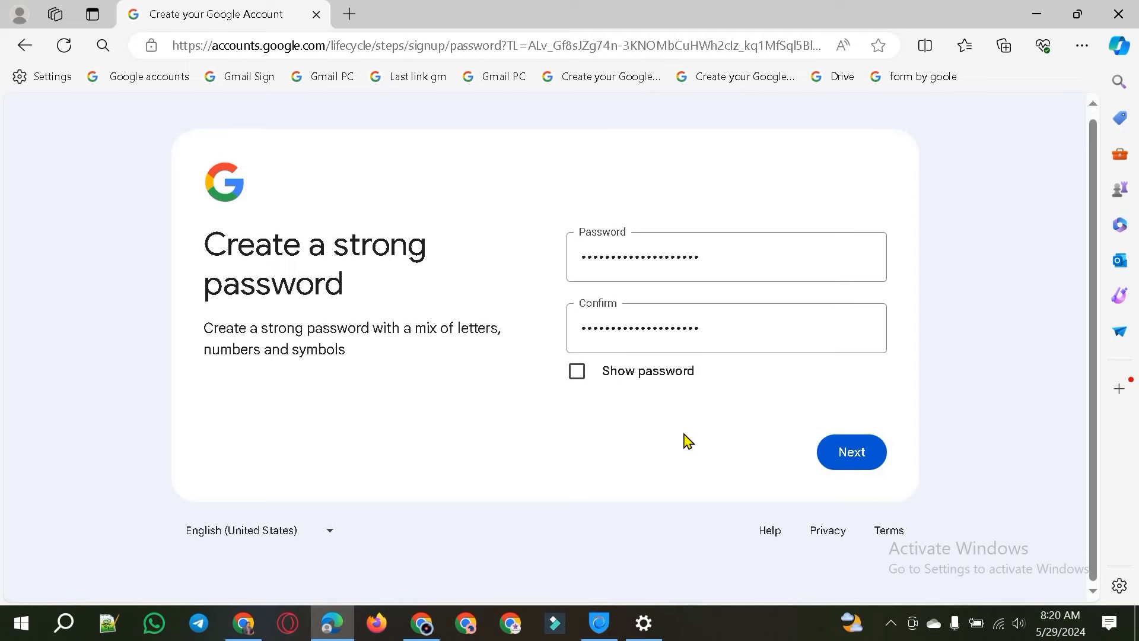
pyautogui.click(852, 453)
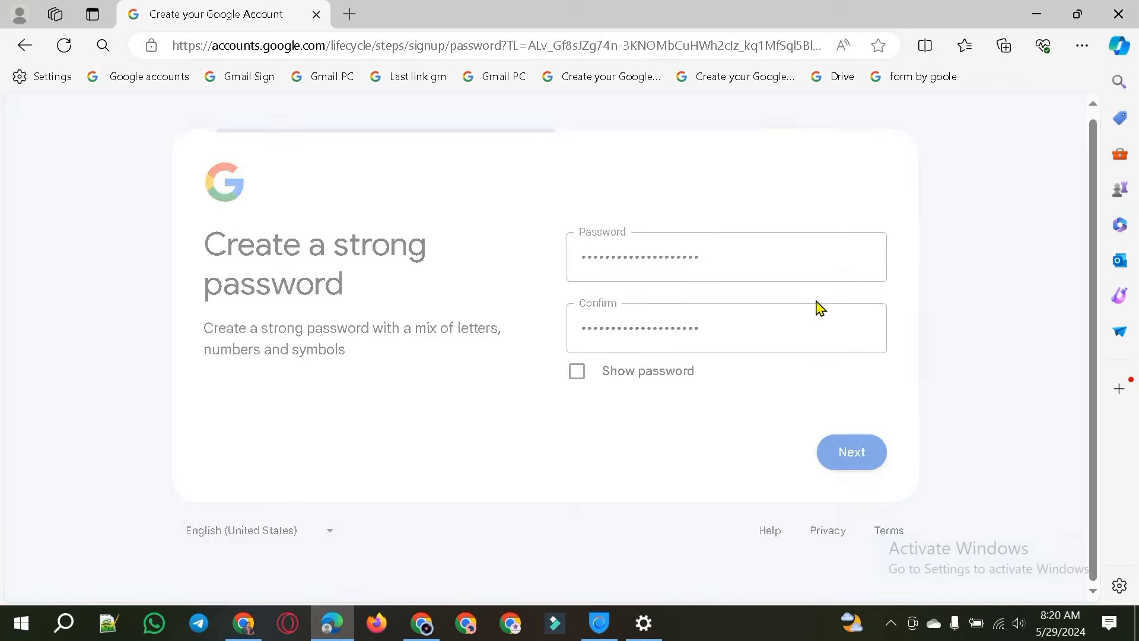
pyautogui.click(1077, 13)
# Refresh the desktop five times while signup loads, then maximize Edge and bring up the USA=May+ sheet.
pyautogui.rightClick(900, 42)
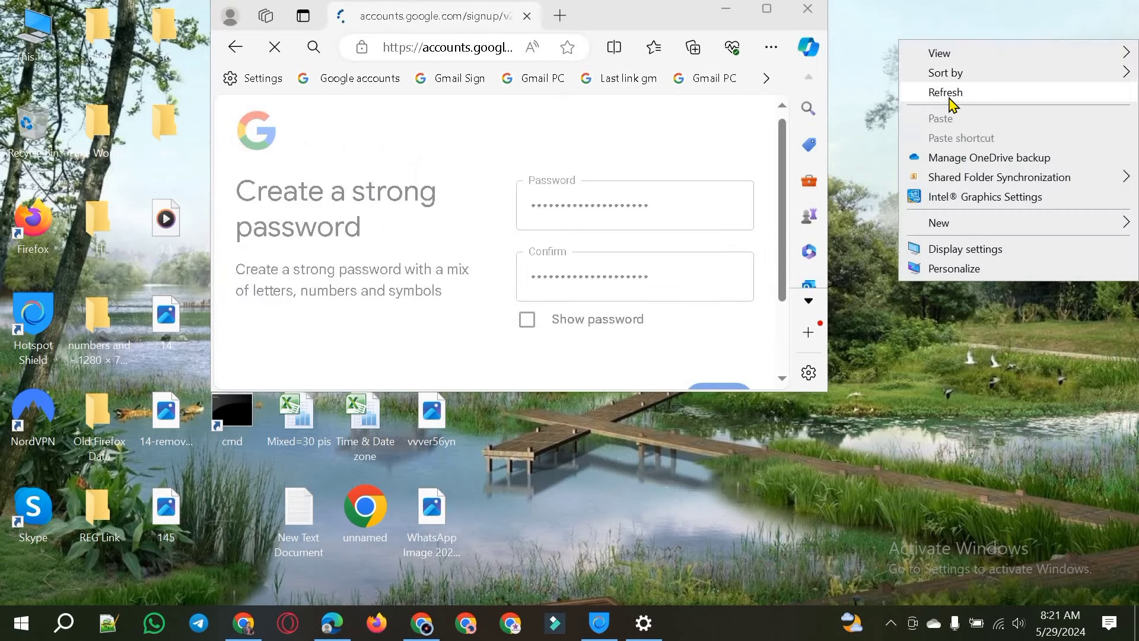
pyautogui.click(951, 104)
pyautogui.rightClick(940, 84)
pyautogui.click(943, 131)
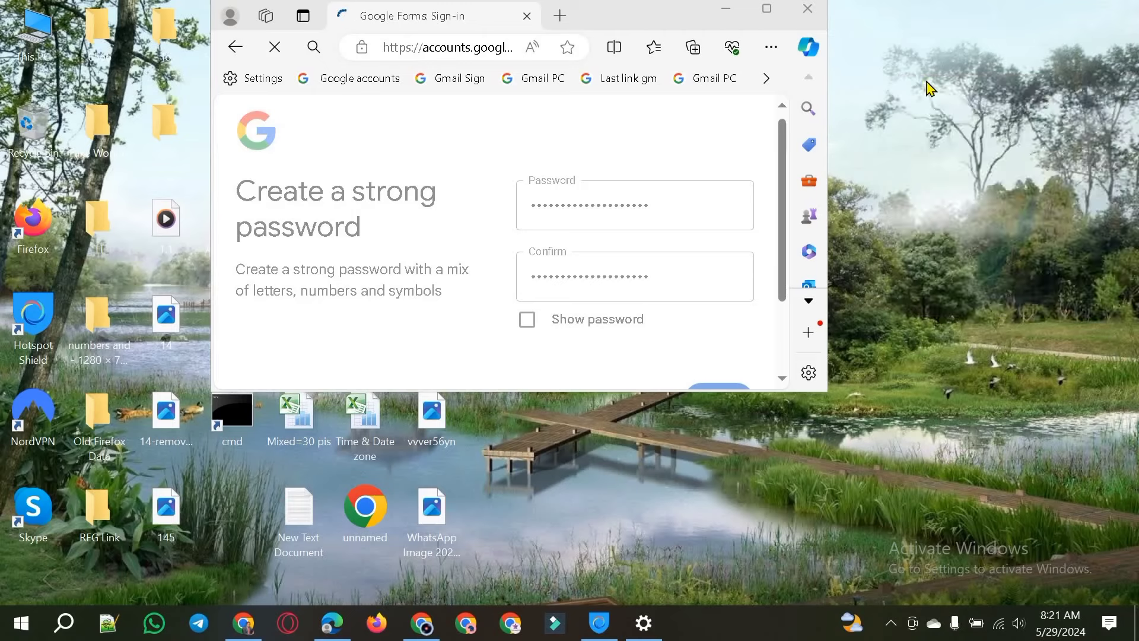
pyautogui.rightClick(926, 82)
pyautogui.click(943, 132)
pyautogui.rightClick(928, 98)
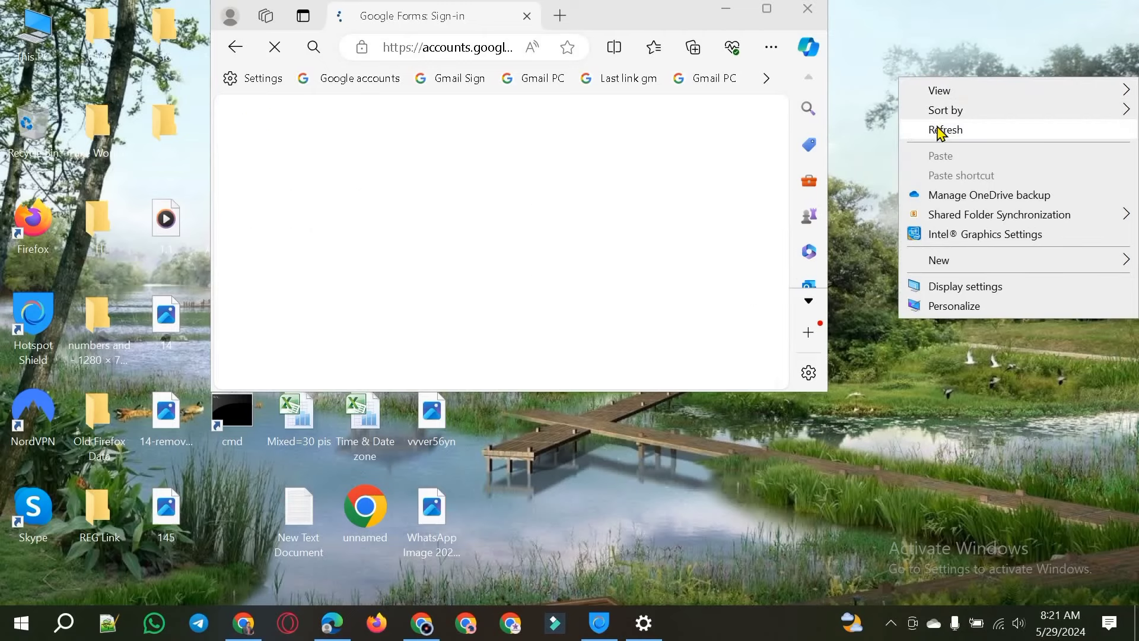
pyautogui.click(941, 134)
pyautogui.rightClick(943, 76)
pyautogui.click(956, 126)
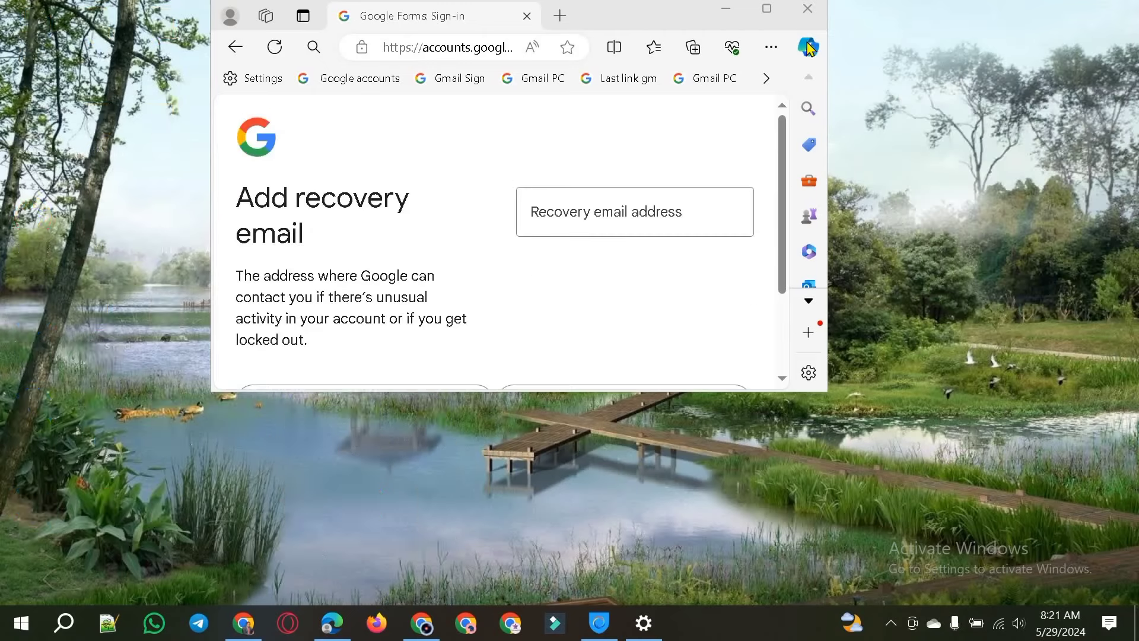
pyautogui.click(767, 8)
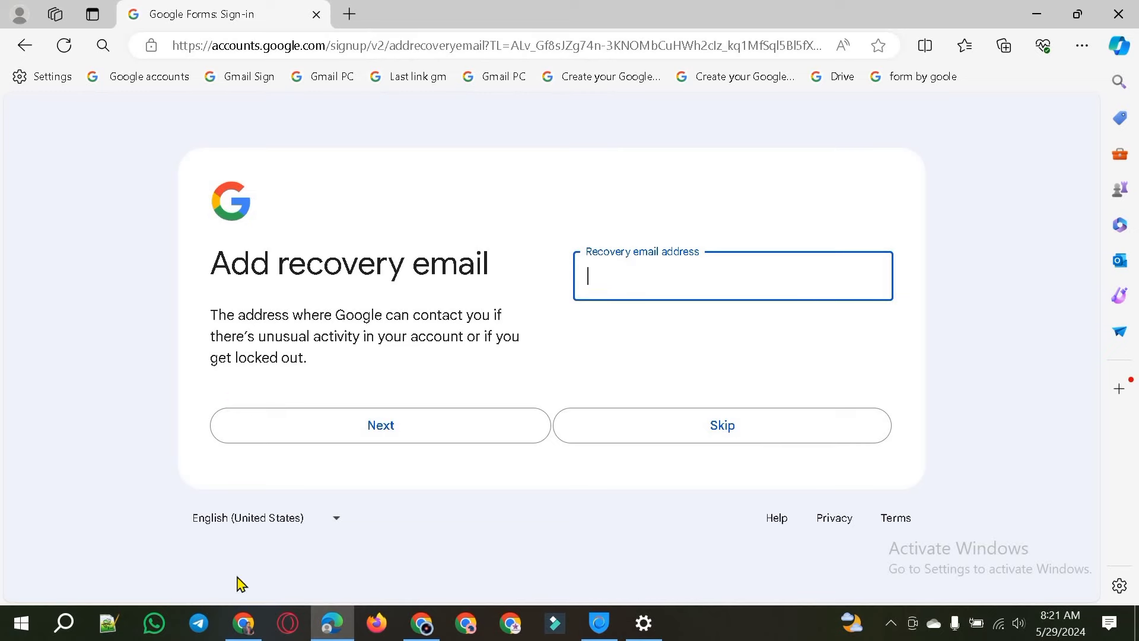
pyautogui.click(243, 623)
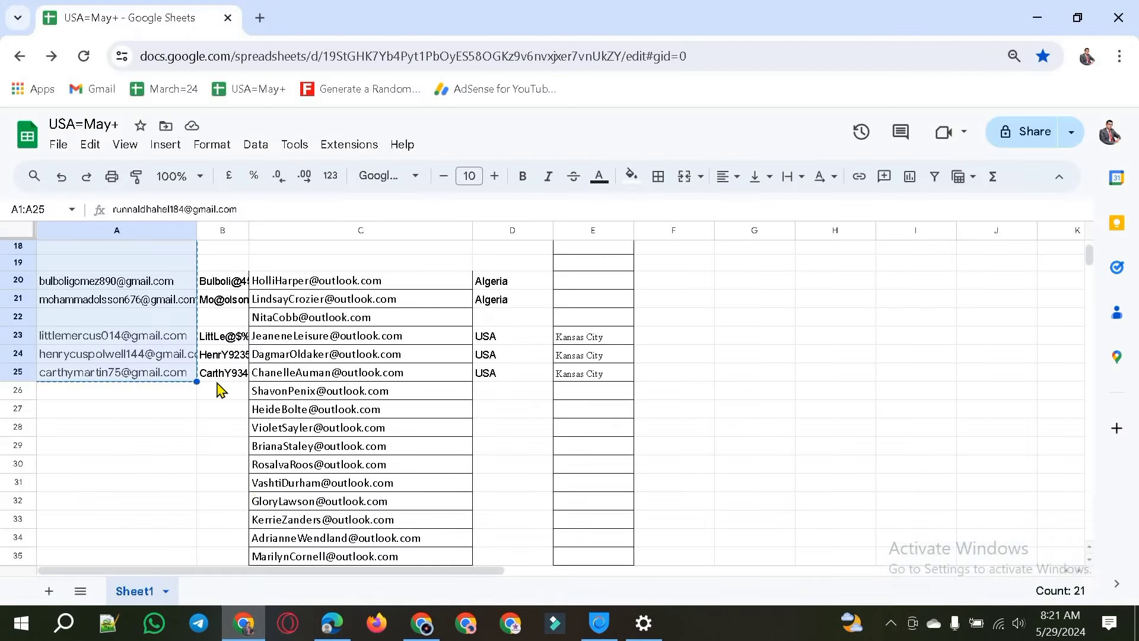
# Paste the new account's password into cell B26.
pyautogui.click(221, 397)
pyautogui.scroll(2, 222, 399)
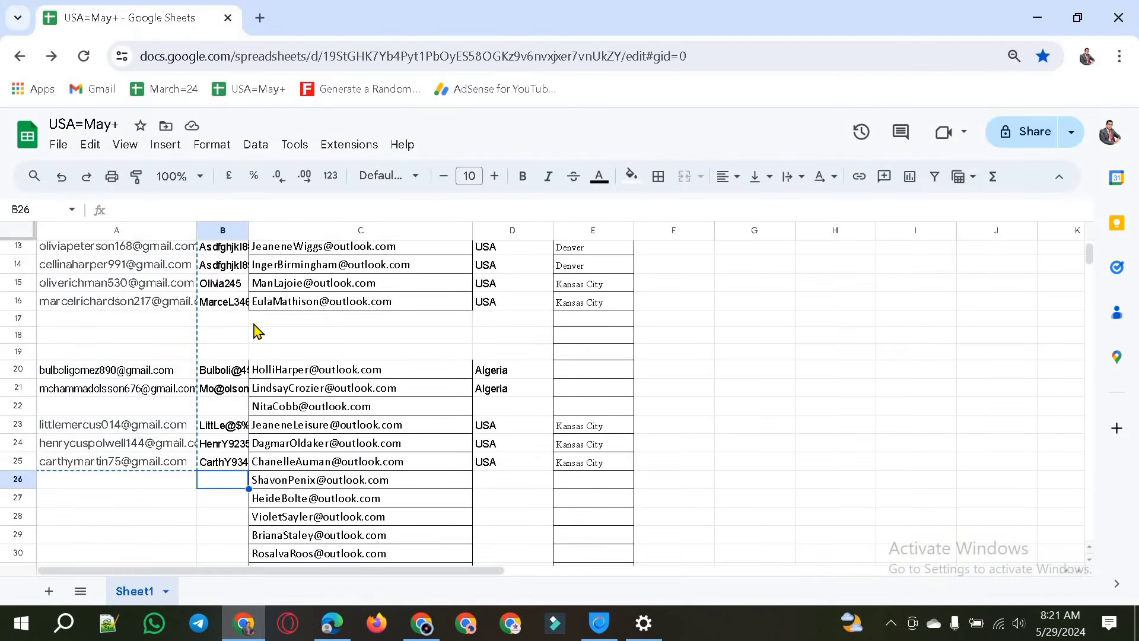
pyautogui.click(235, 322)
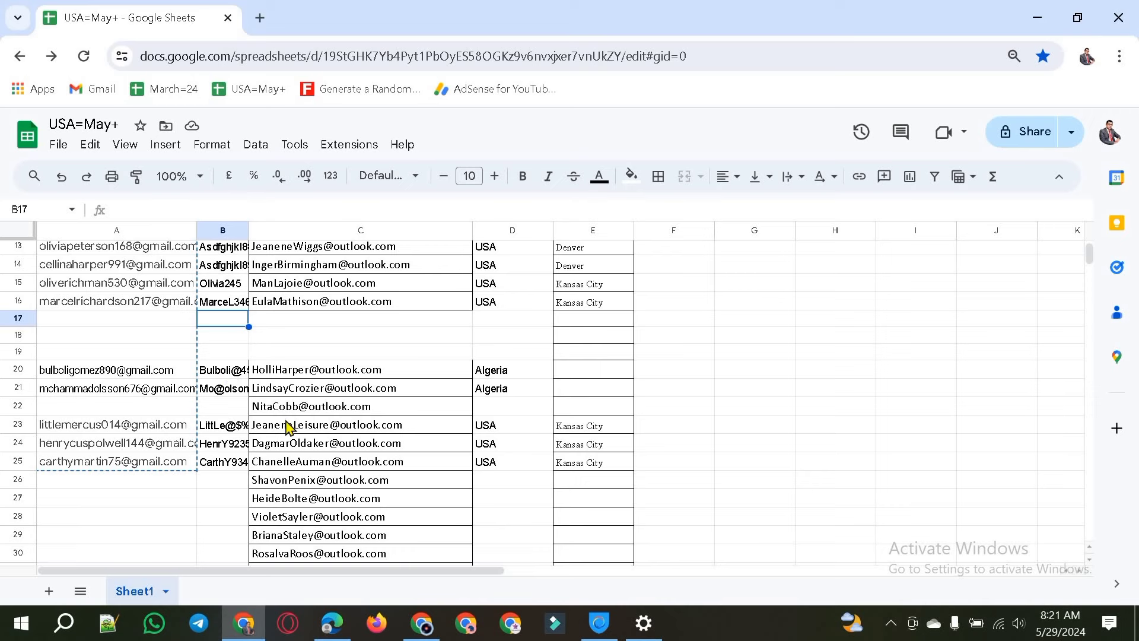
pyautogui.click(238, 485)
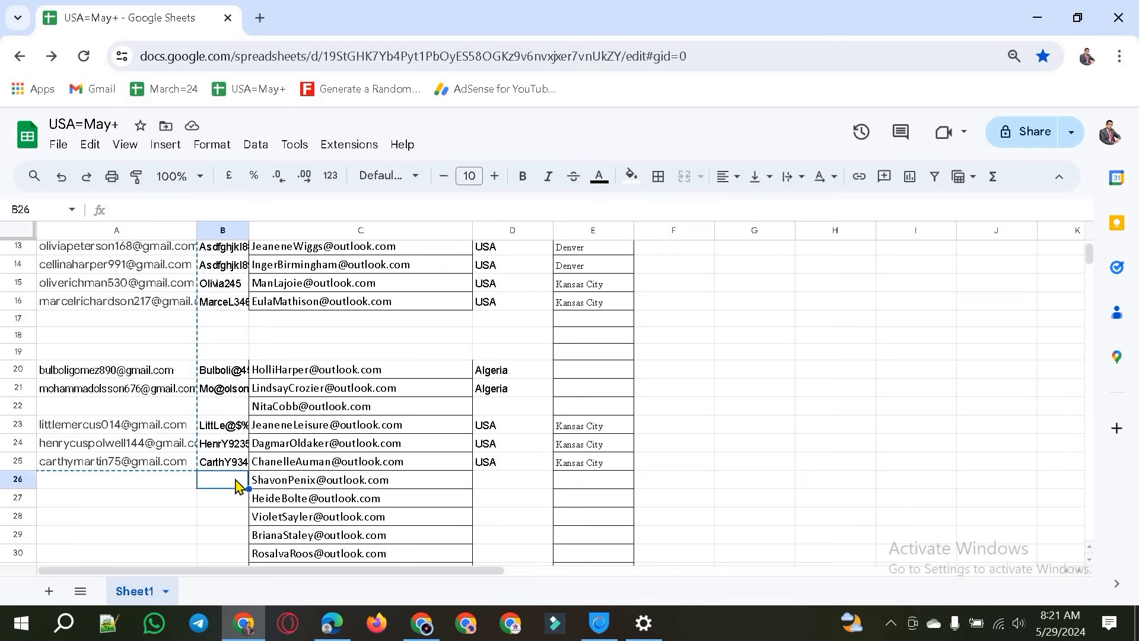
pyautogui.hotkey('ctrl', 'v')
# Copy the outlook address from C26 into the signup's recovery email field.
pyautogui.click(280, 485)
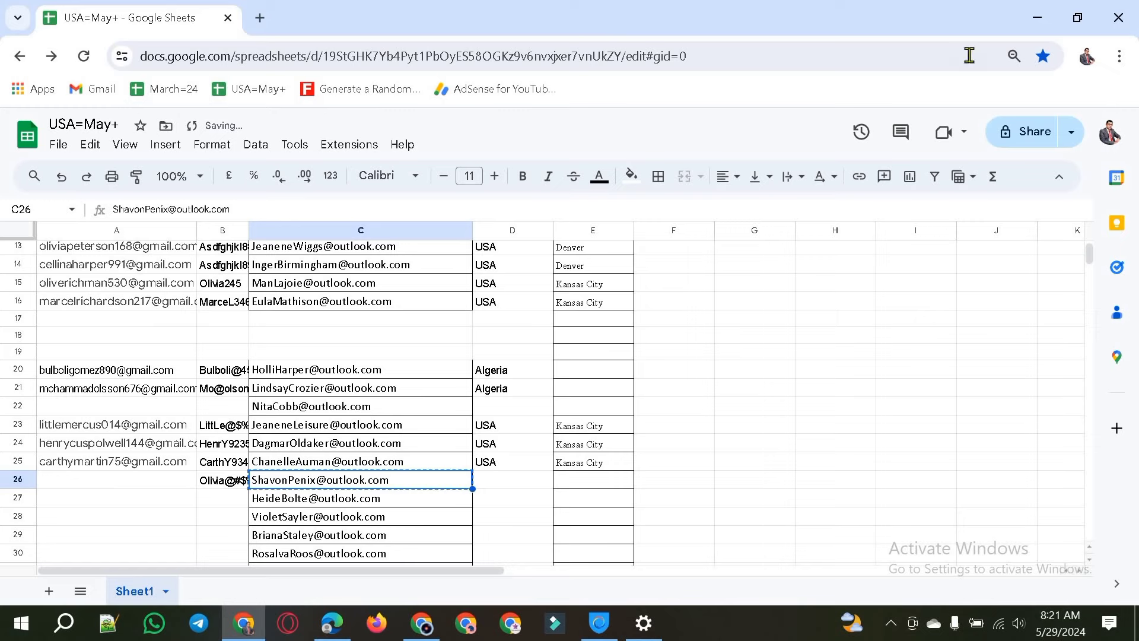
pyautogui.click(1037, 17)
pyautogui.hotkey('ctrl', 'v')
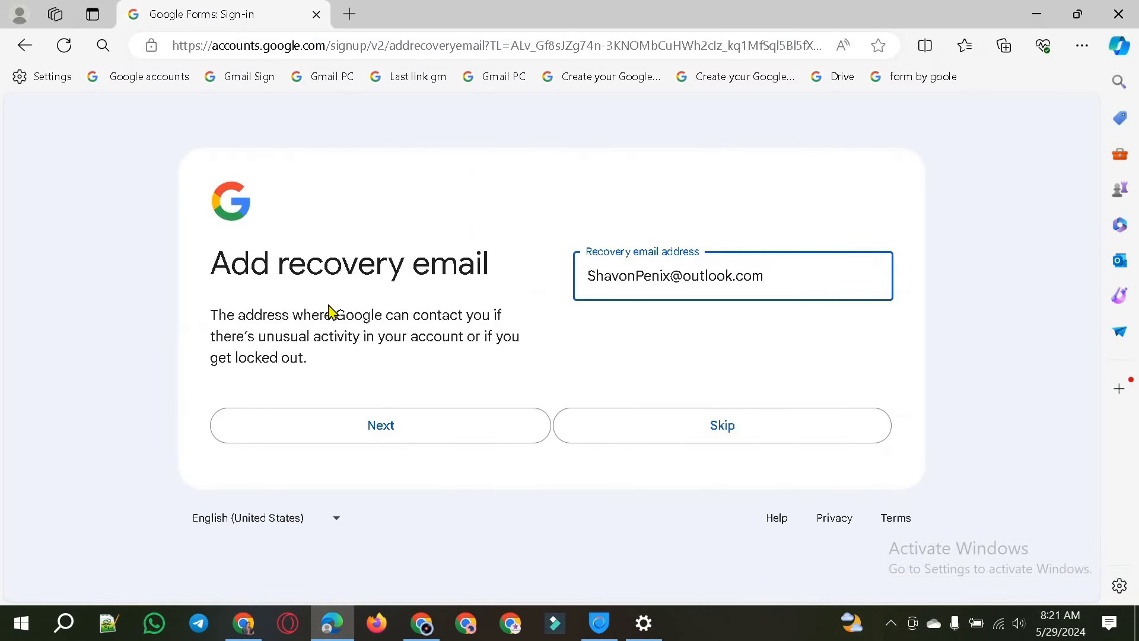
# Submit the recovery email, then load a fresh signup form in a new tab from the 'form by goole' bookmark.
pyautogui.click(352, 410)
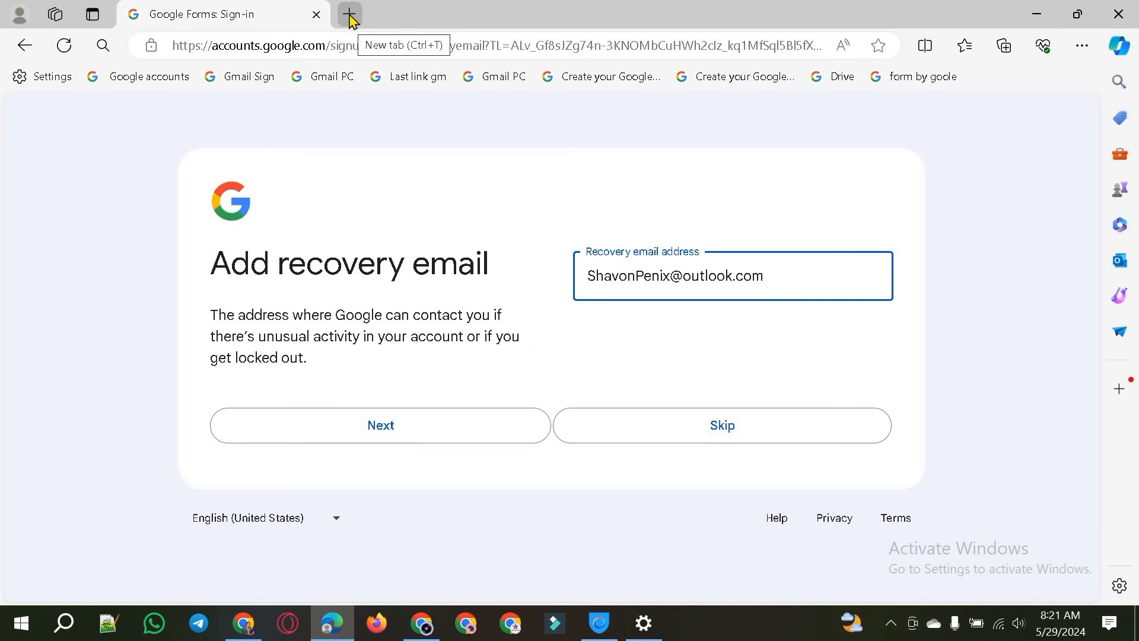
pyautogui.click(351, 26)
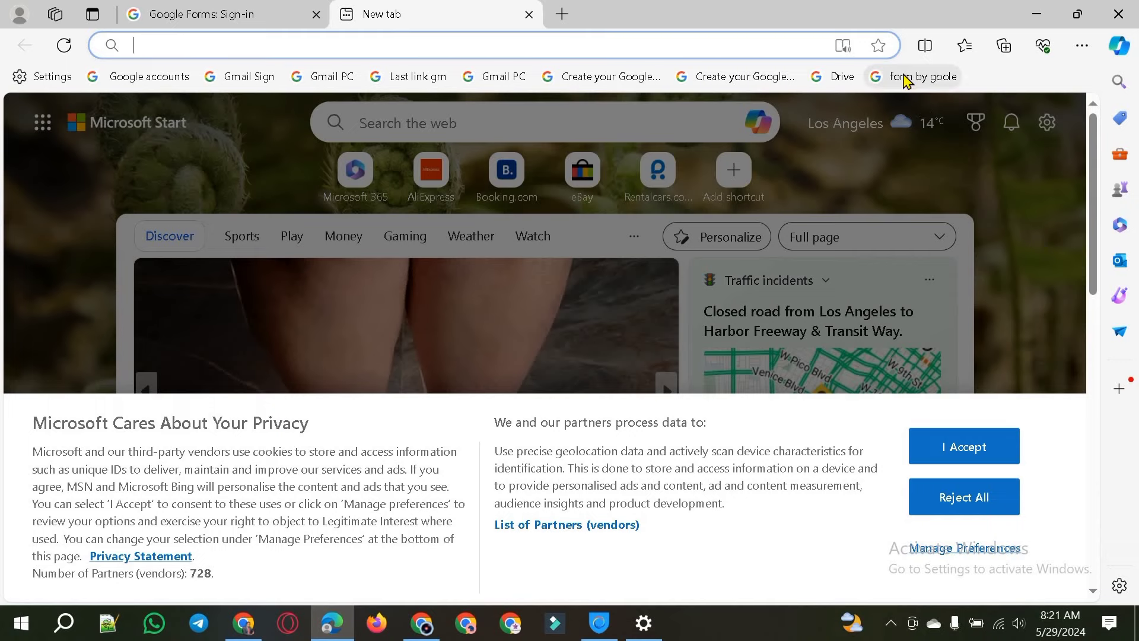
pyautogui.click(904, 77)
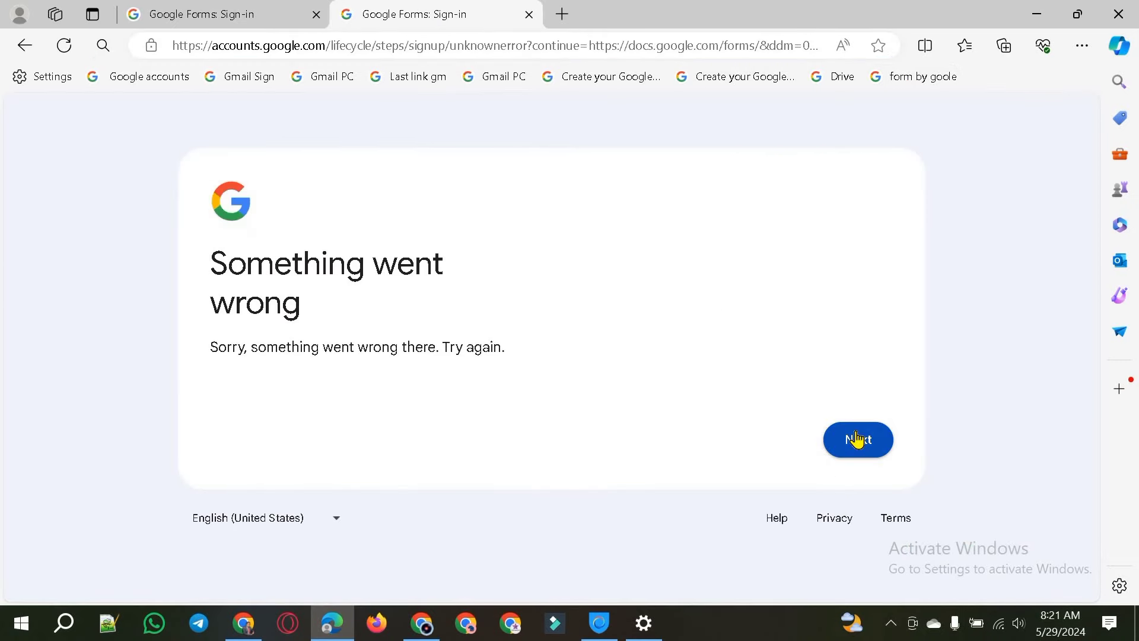
pyautogui.click(860, 449)
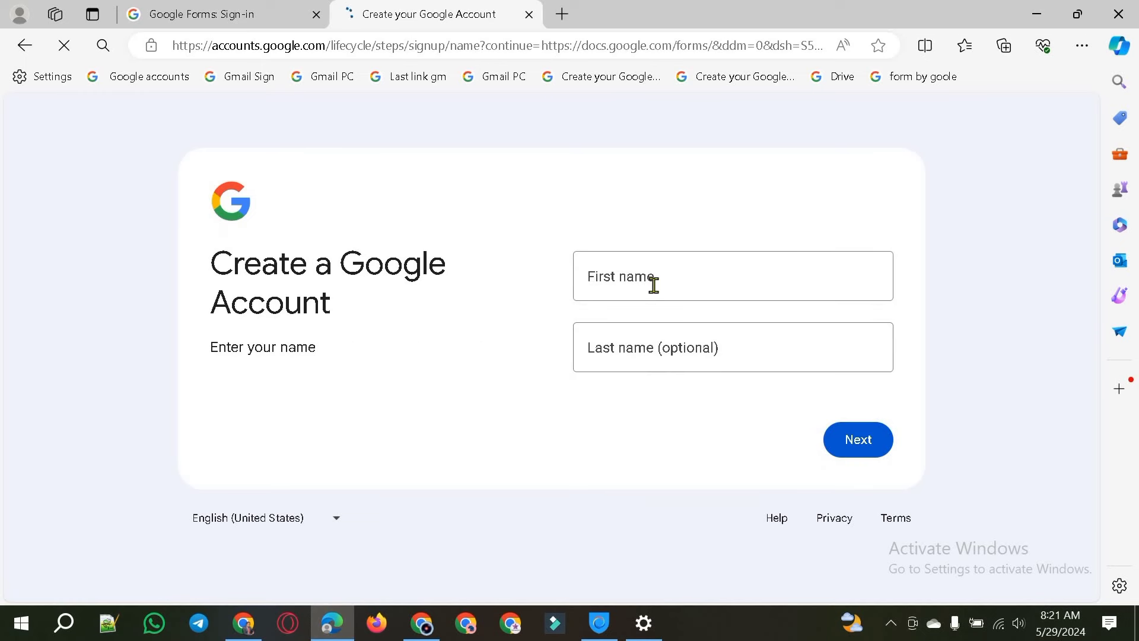
# Enter the first and last name and submit the name step.
pyautogui.click(654, 285)
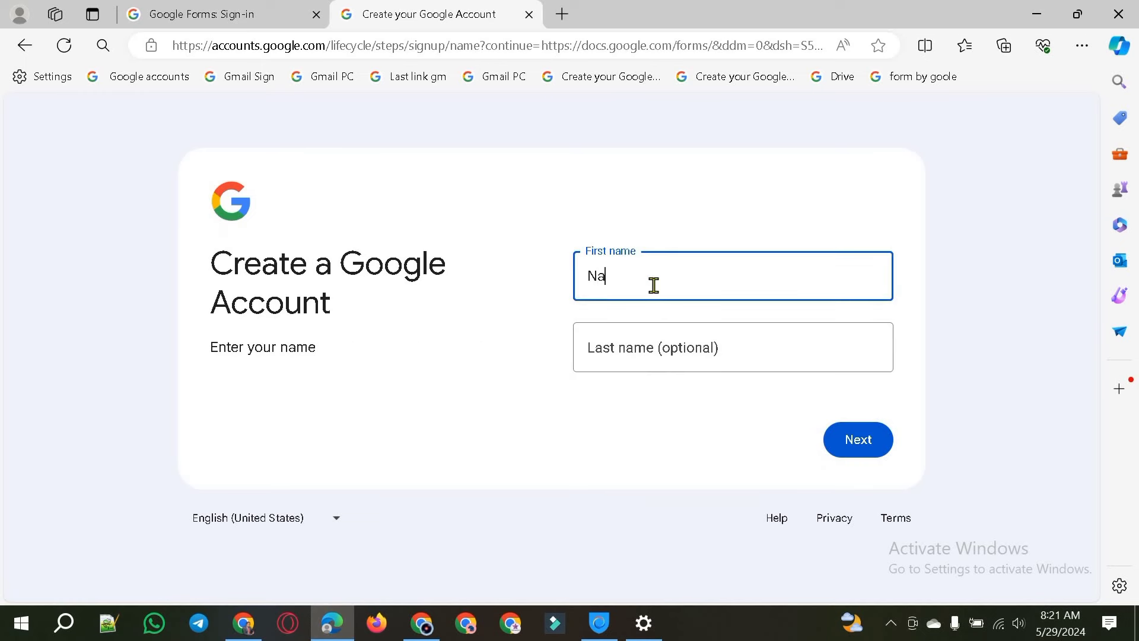
pyautogui.press('Tab')
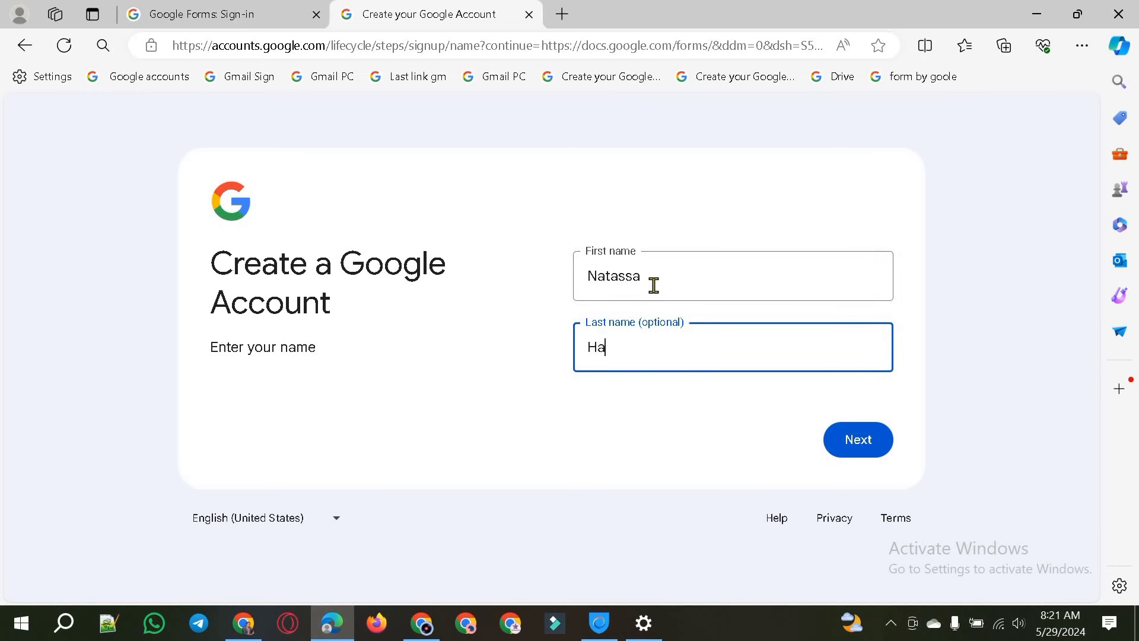
pyautogui.press('Return')
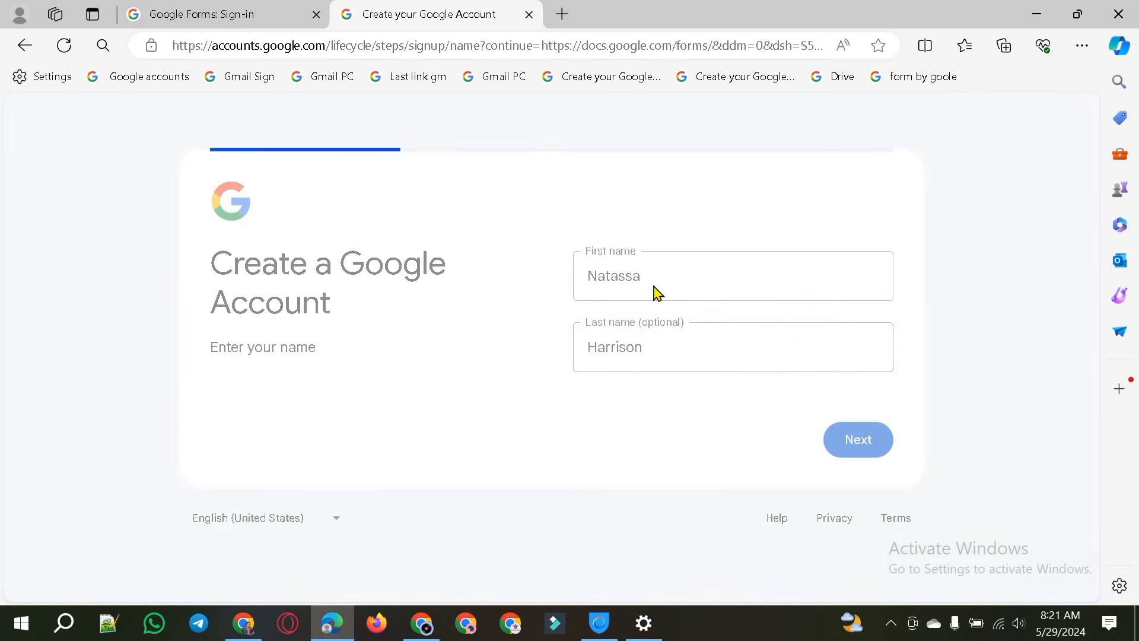
# Set birthday March 15, 1995 and gender Female, then submit.
pyautogui.click(651, 273)
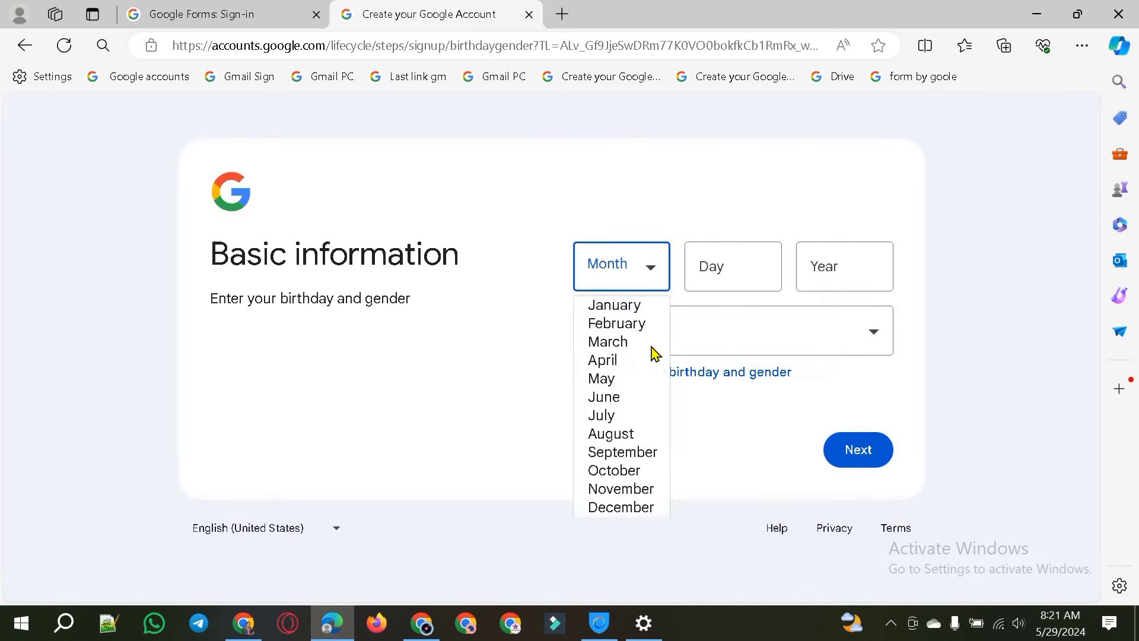
pyautogui.click(648, 340)
pyautogui.click(701, 261)
pyautogui.write('15')
pyautogui.click(841, 274)
pyautogui.write('1995')
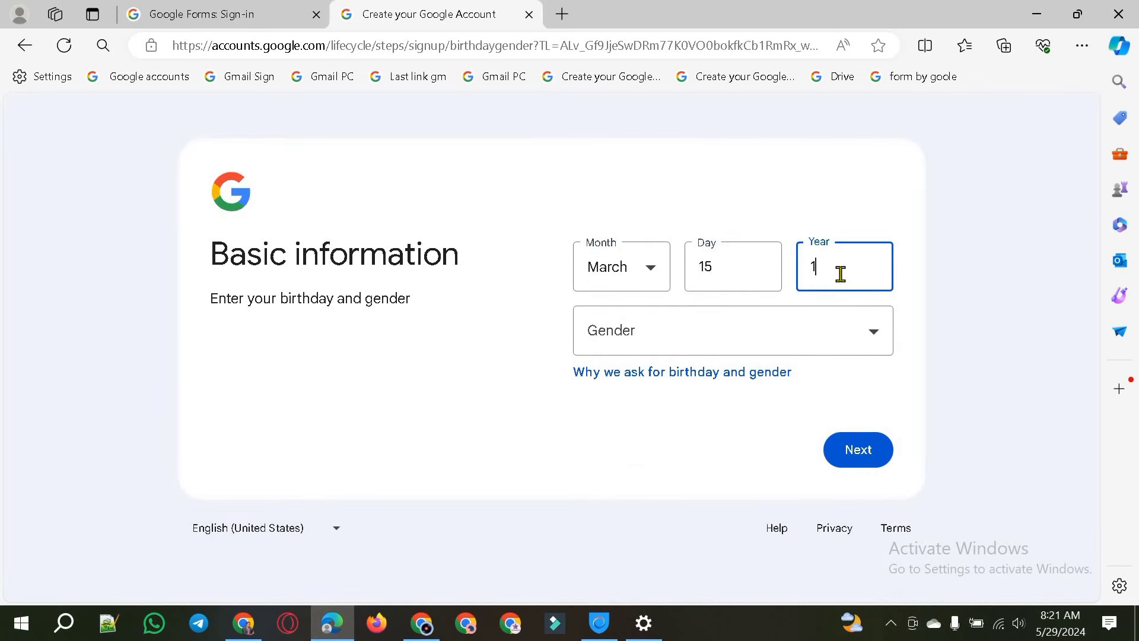
pyautogui.click(829, 347)
pyautogui.click(828, 373)
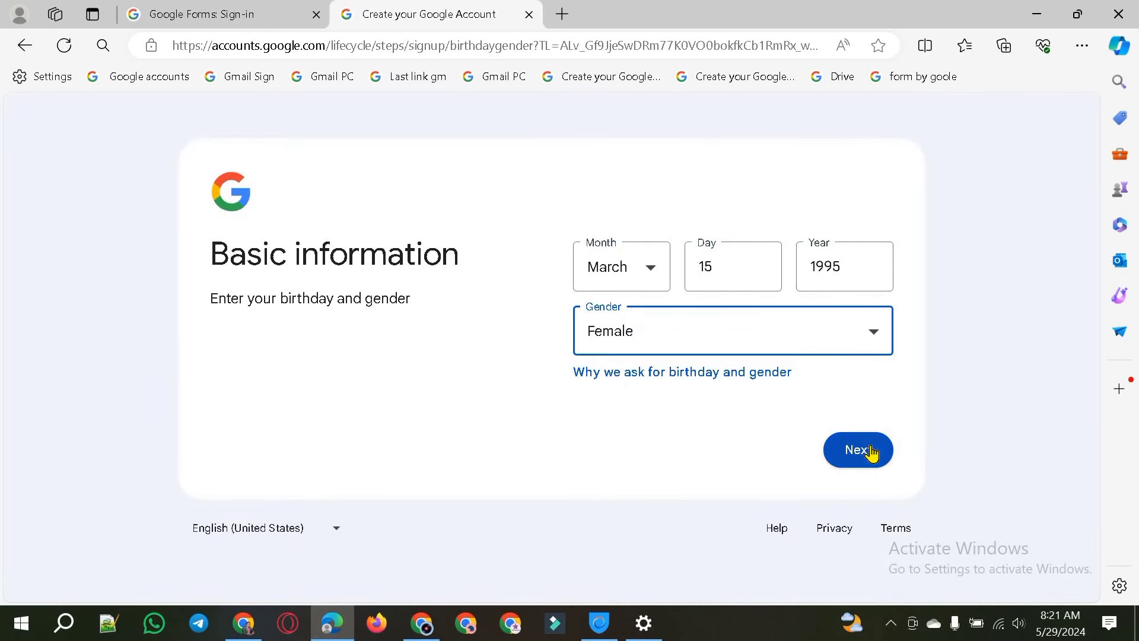
pyautogui.click(863, 450)
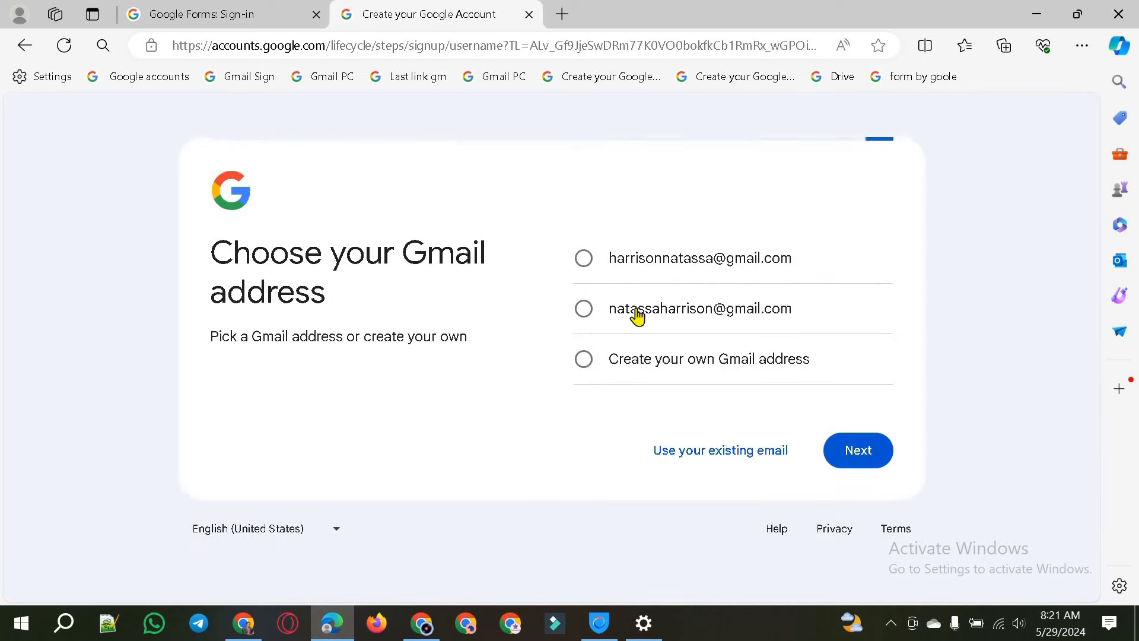
# Choose Create your own Gmail address and submit a custom username.
pyautogui.moveTo(611, 258); pyautogui.dragTo(718, 281)
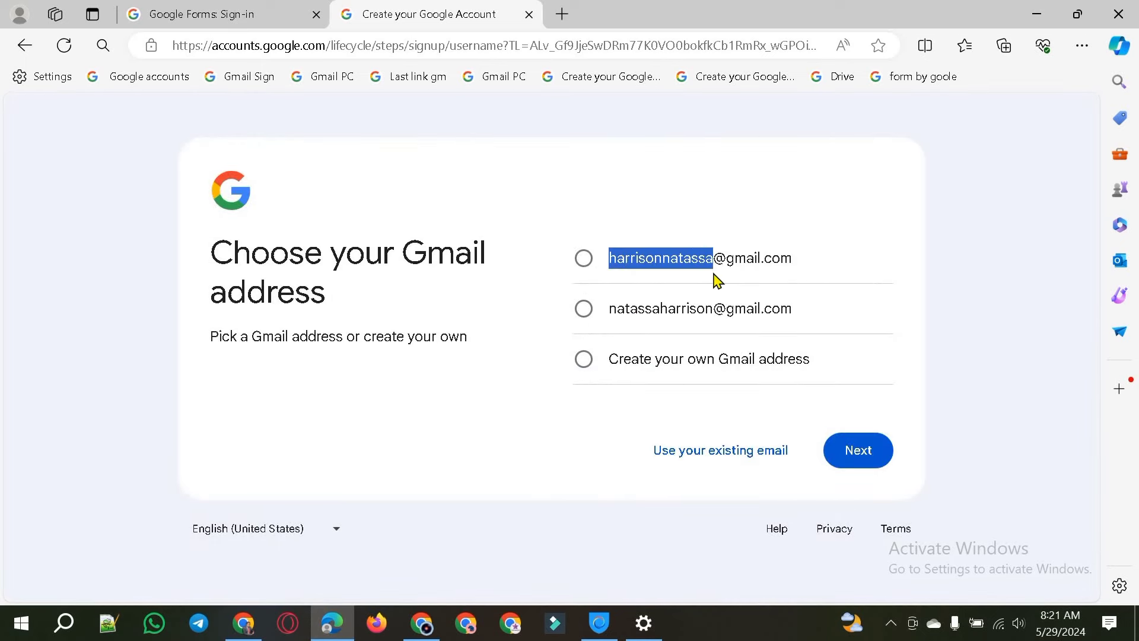
pyautogui.click(691, 377)
pyautogui.click(691, 376)
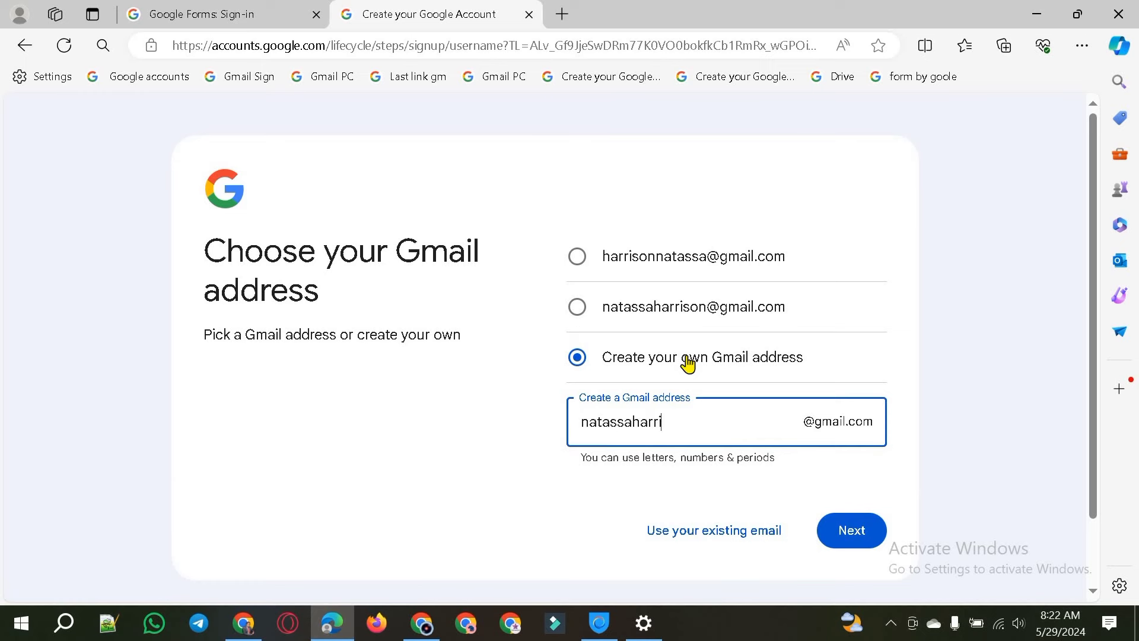
pyautogui.press('Return')
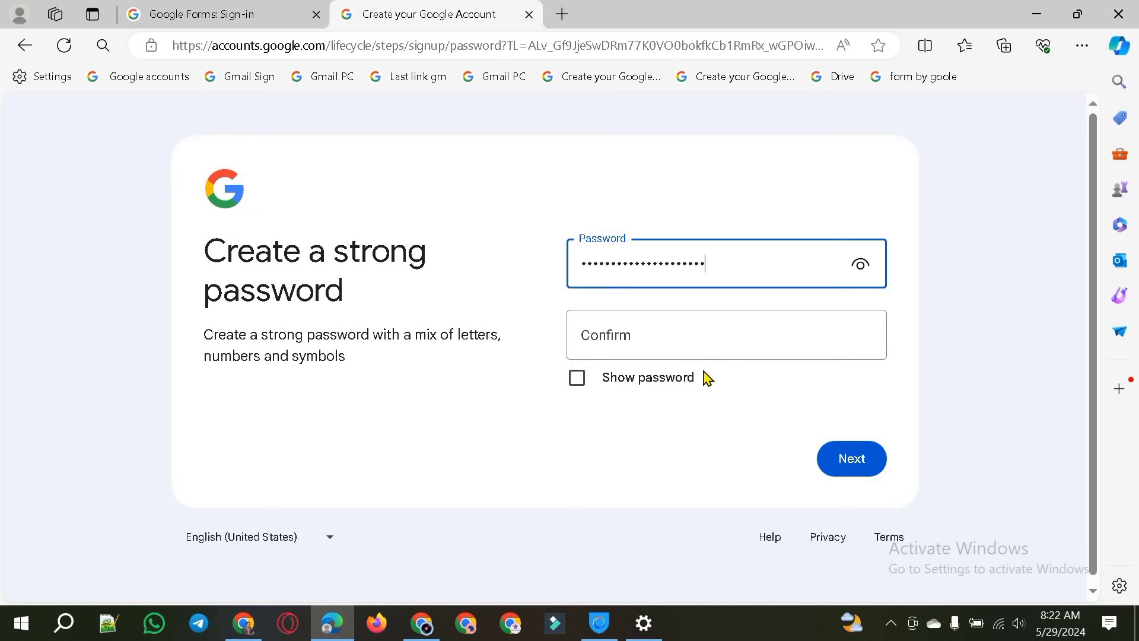
# Revise the shown password by adding 45, copy it into Confirm, mask it and submit.
pyautogui.click(661, 374)
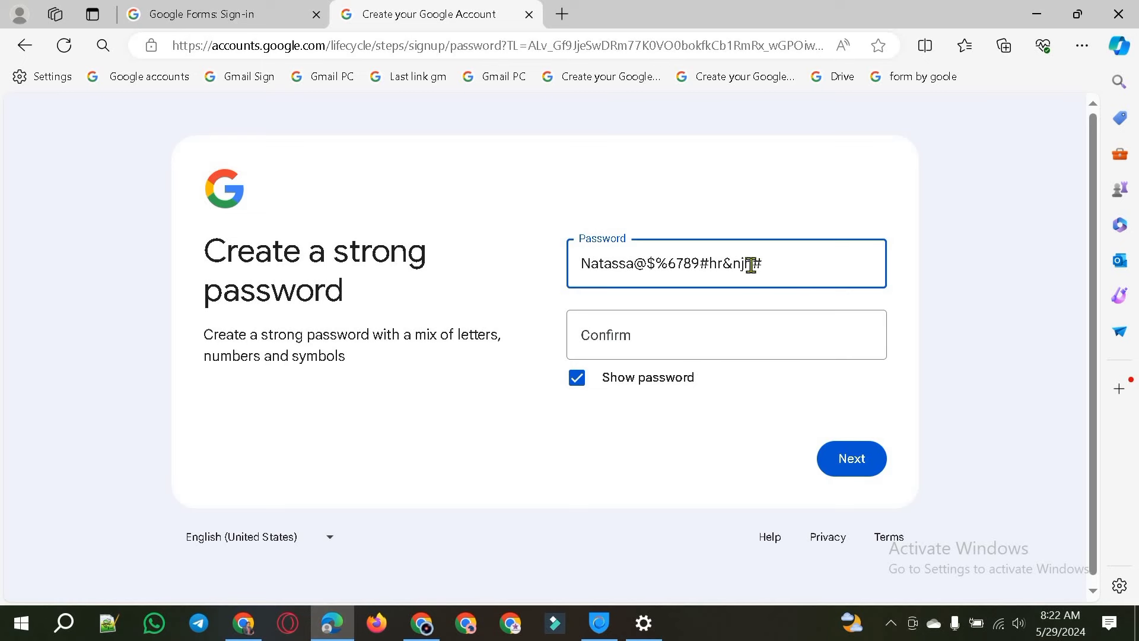
pyautogui.press('BackSpace')
pyautogui.press('BackSpace')
pyautogui.click(739, 262)
pyautogui.write('45')
pyautogui.hotkey('ctrl', 'a')
pyautogui.hotkey('ctrl', 'c')
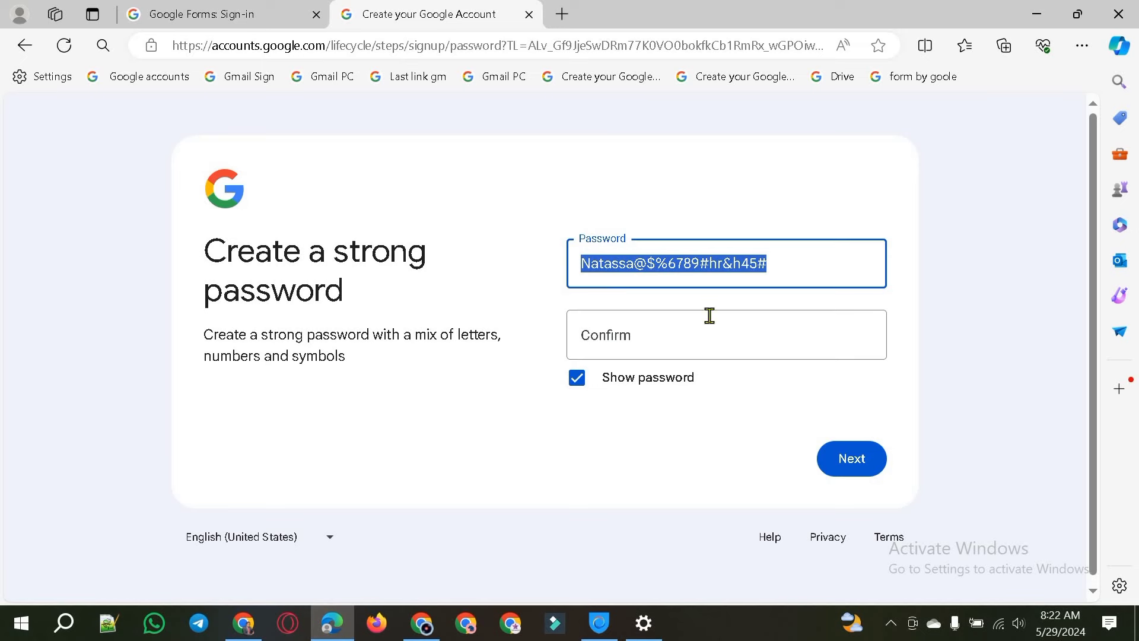
pyautogui.click(709, 315)
pyautogui.hotkey('ctrl', 'v')
pyautogui.click(671, 379)
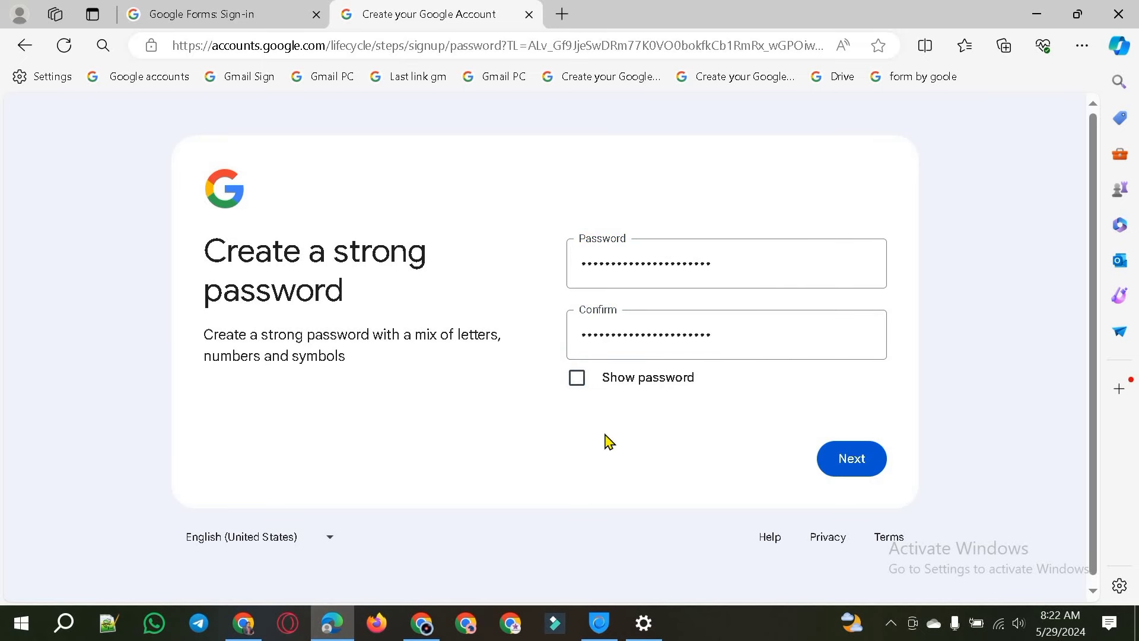
pyautogui.click(830, 464)
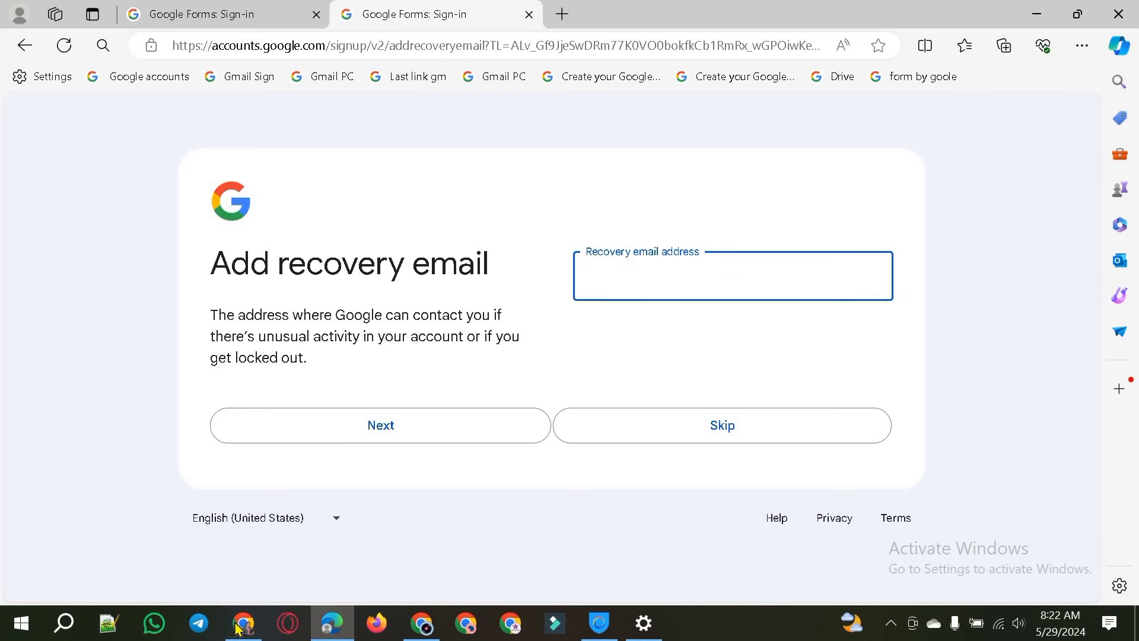
# Log the password in B27 and paste C27's recovery email into the signup form.
pyautogui.click(238, 628)
pyautogui.click(233, 501)
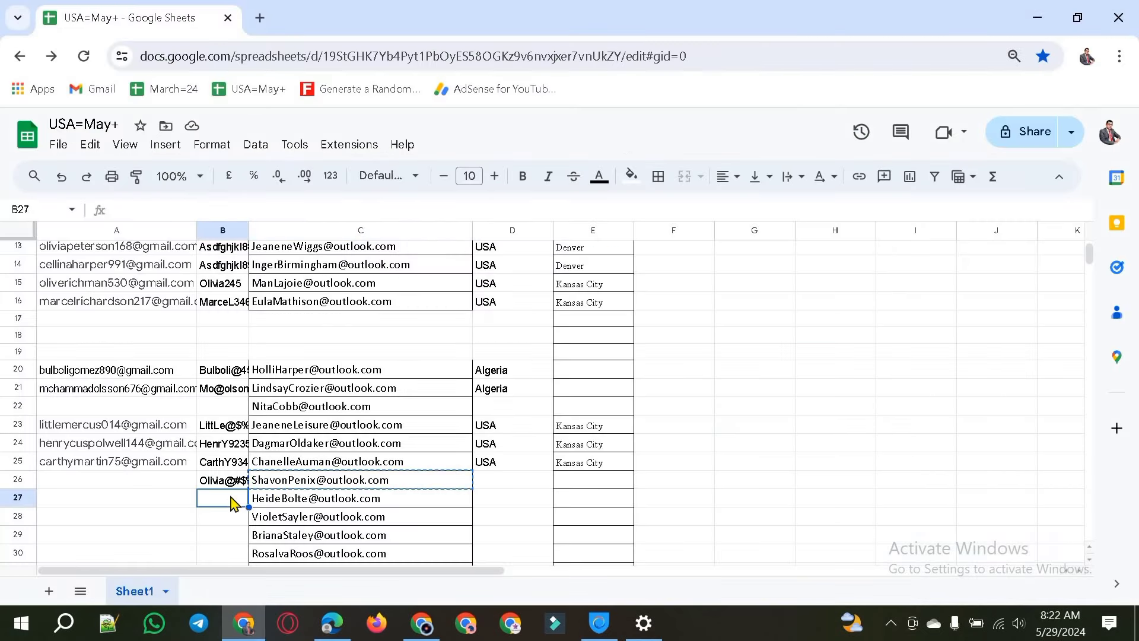
pyautogui.hotkey('ctrl', 'v')
pyautogui.press('Tab')
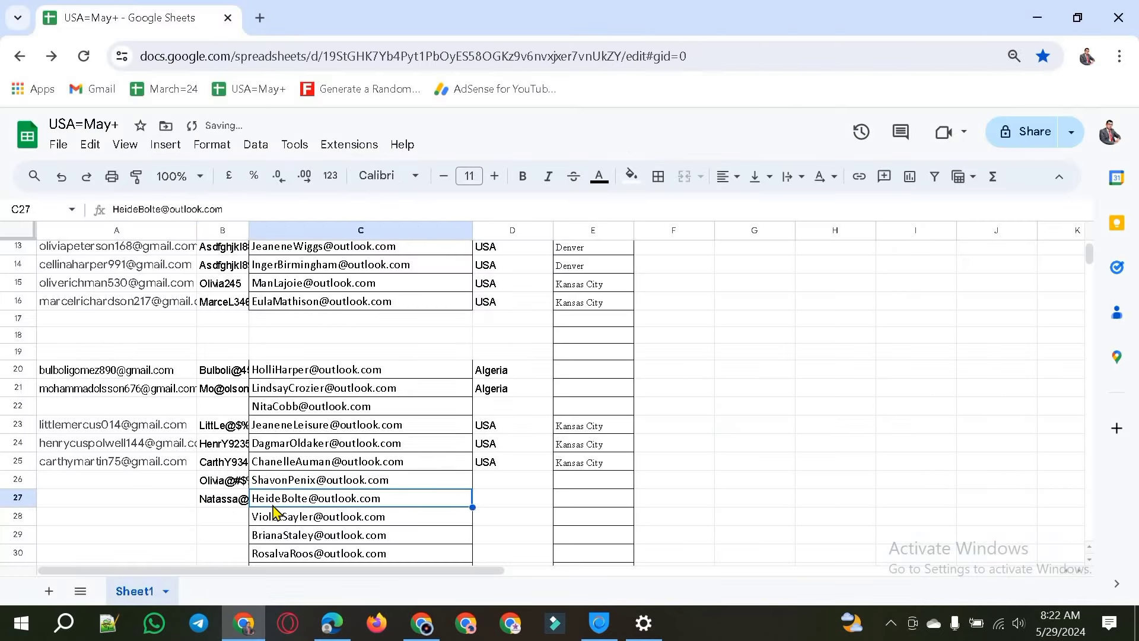
pyautogui.hotkey('ctrl', 'c')
pyautogui.click(1037, 17)
pyautogui.hotkey('ctrl', 'v')
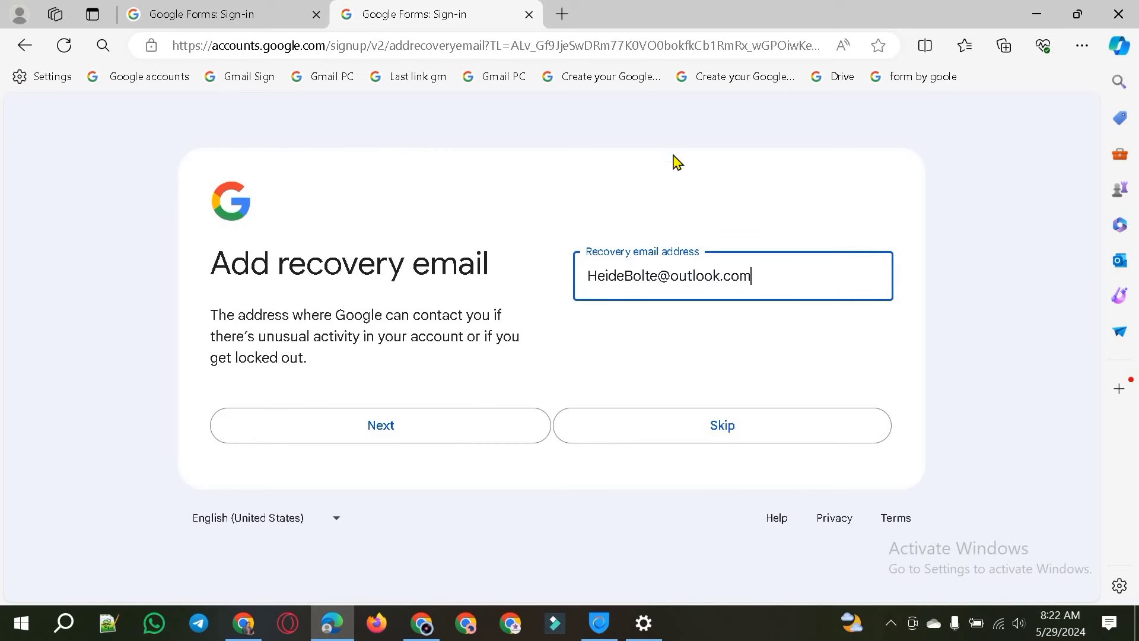
# Submit the recovery email in both signup tabs and return to the first tab.
pyautogui.click(178, 16)
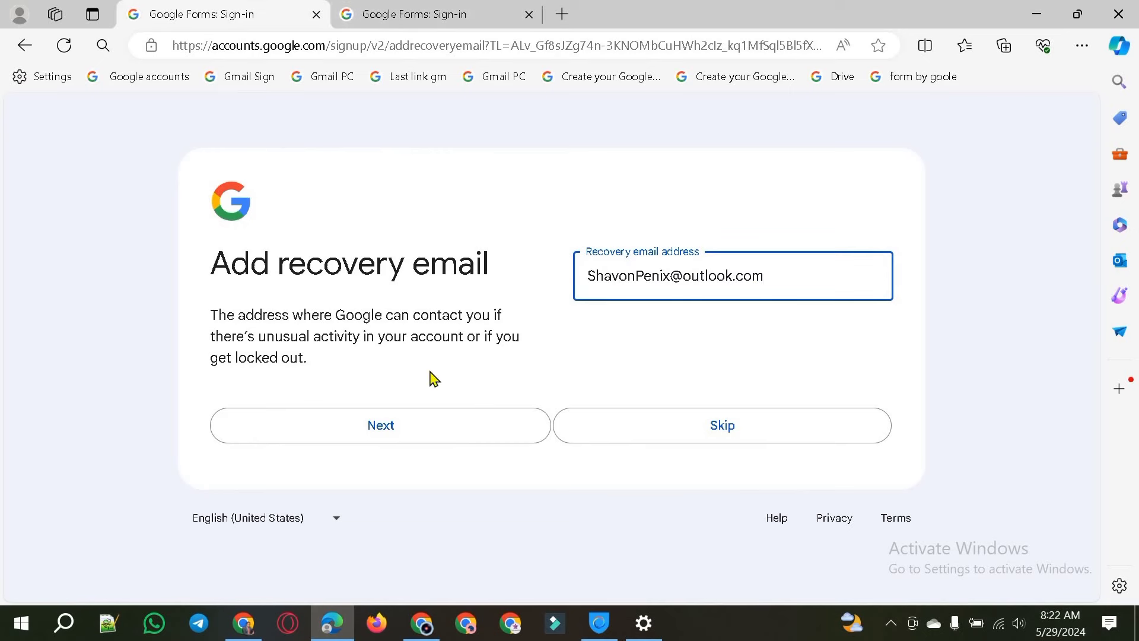
pyautogui.click(421, 437)
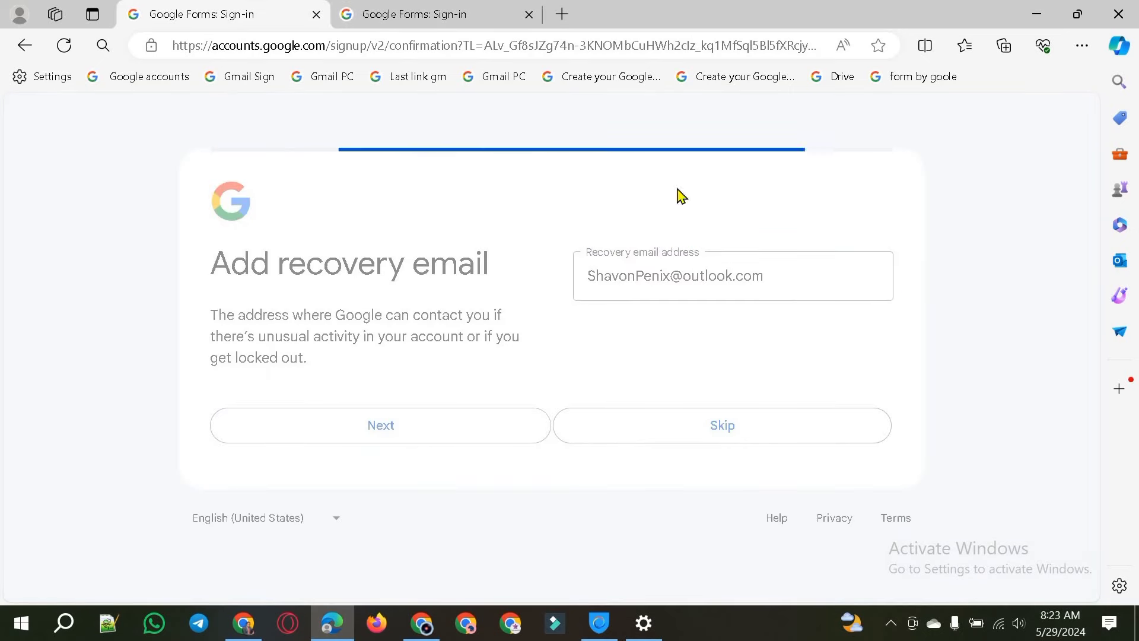
pyautogui.click(401, 18)
pyautogui.click(468, 442)
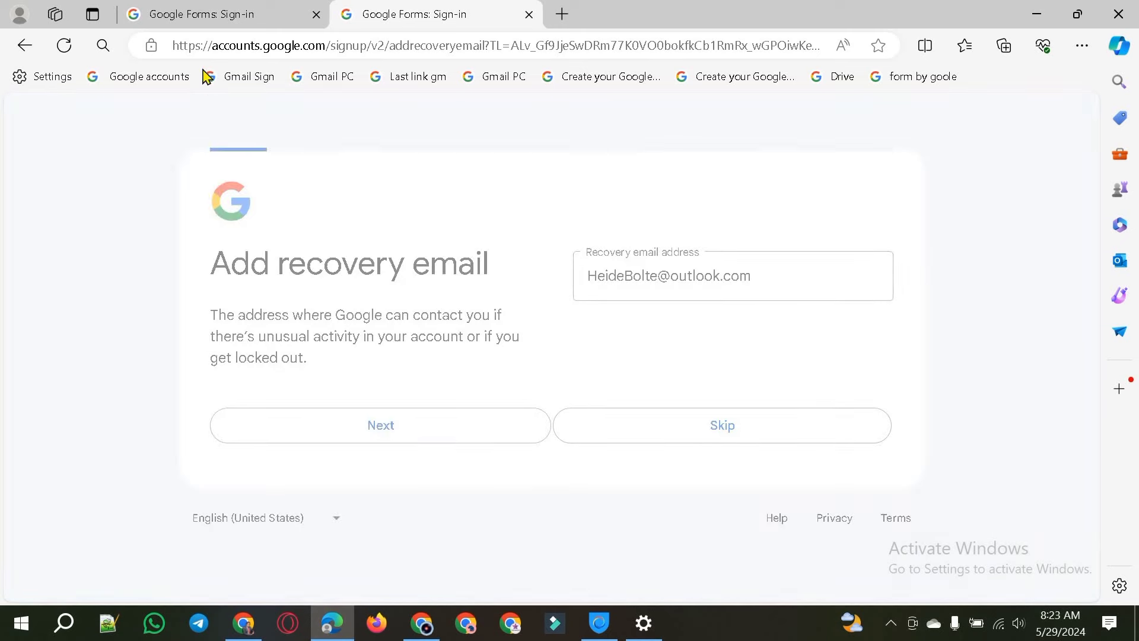
pyautogui.click(203, 17)
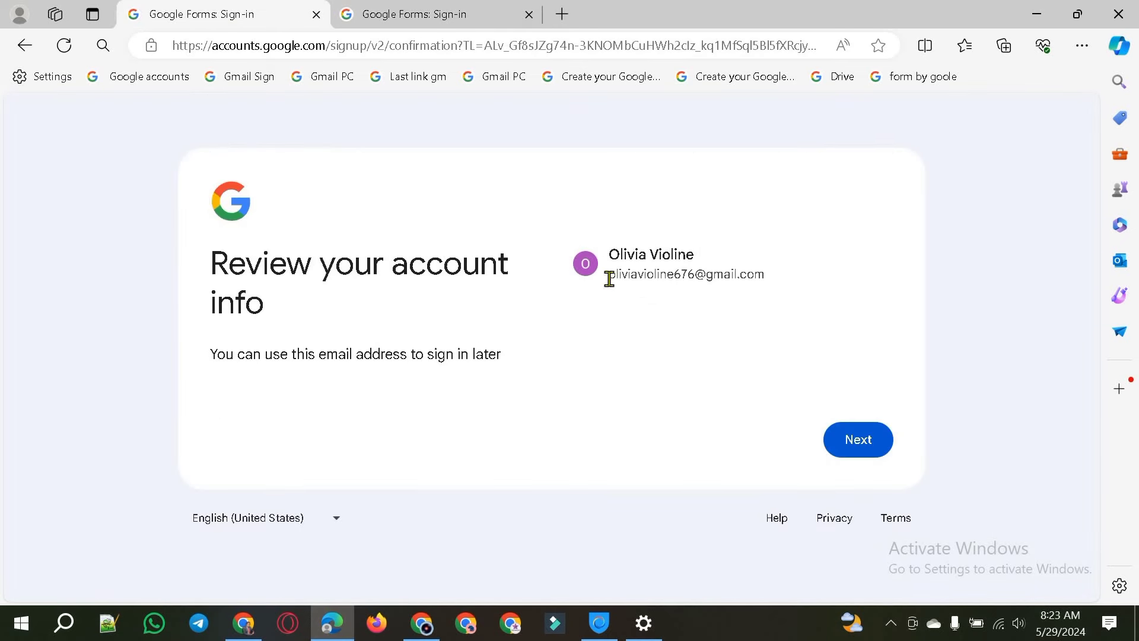
# Copy the first account's new Gmail address from its review page into cell A26.
pyautogui.moveTo(609, 277); pyautogui.dragTo(764, 286)
pyautogui.rightClick(742, 274)
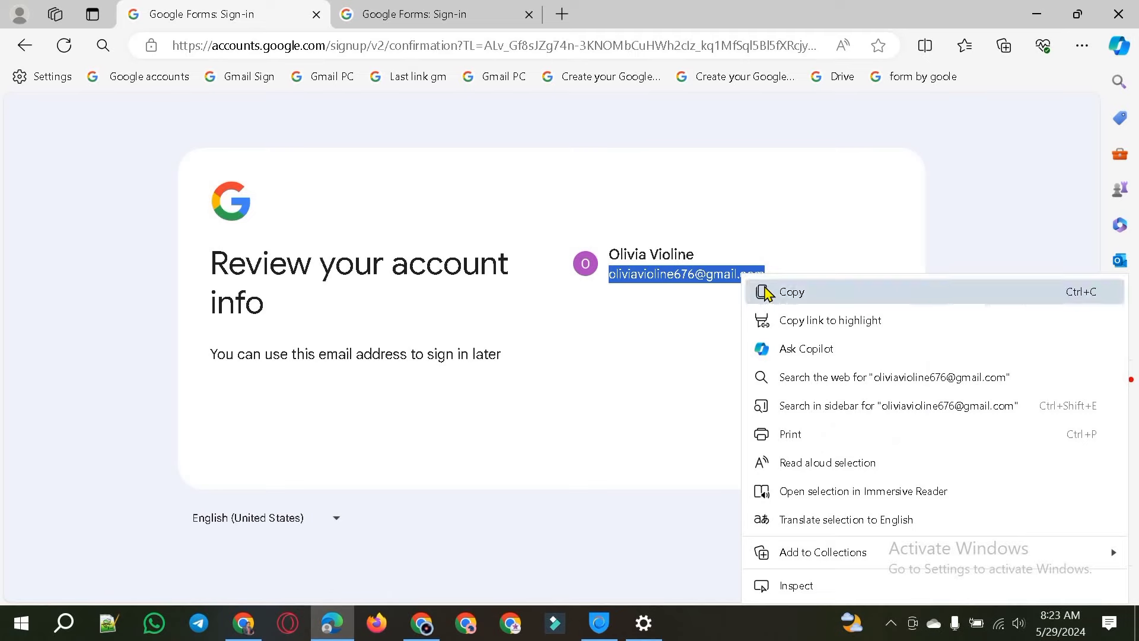
pyautogui.click(789, 292)
pyautogui.click(252, 627)
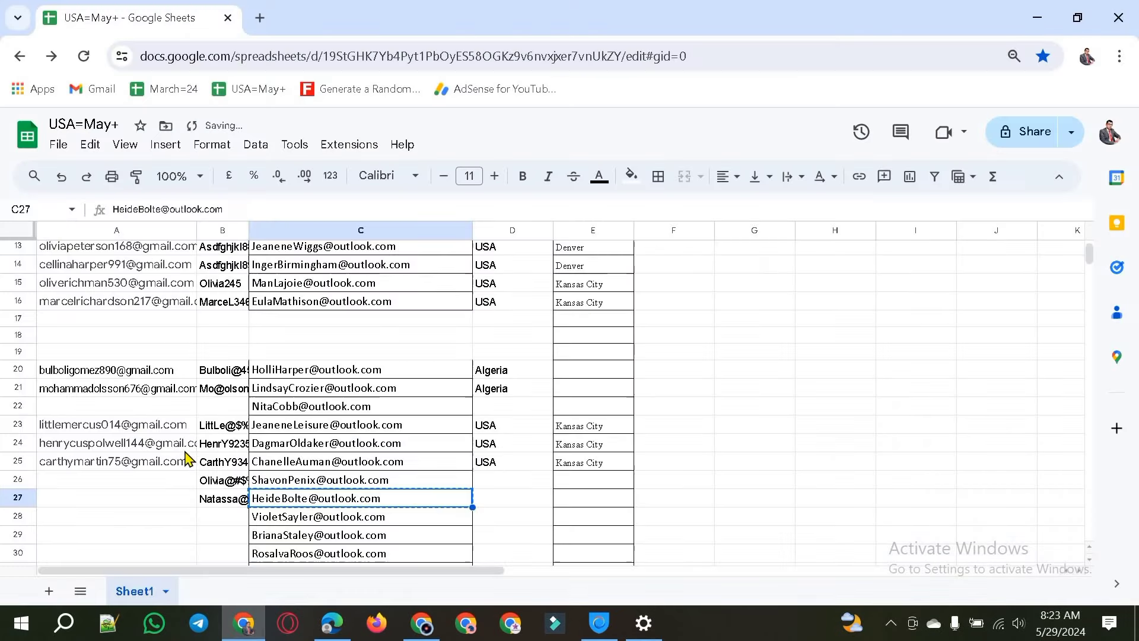
pyautogui.click(164, 487)
pyautogui.hotkey('ctrl', 'v')
pyautogui.press('Return')
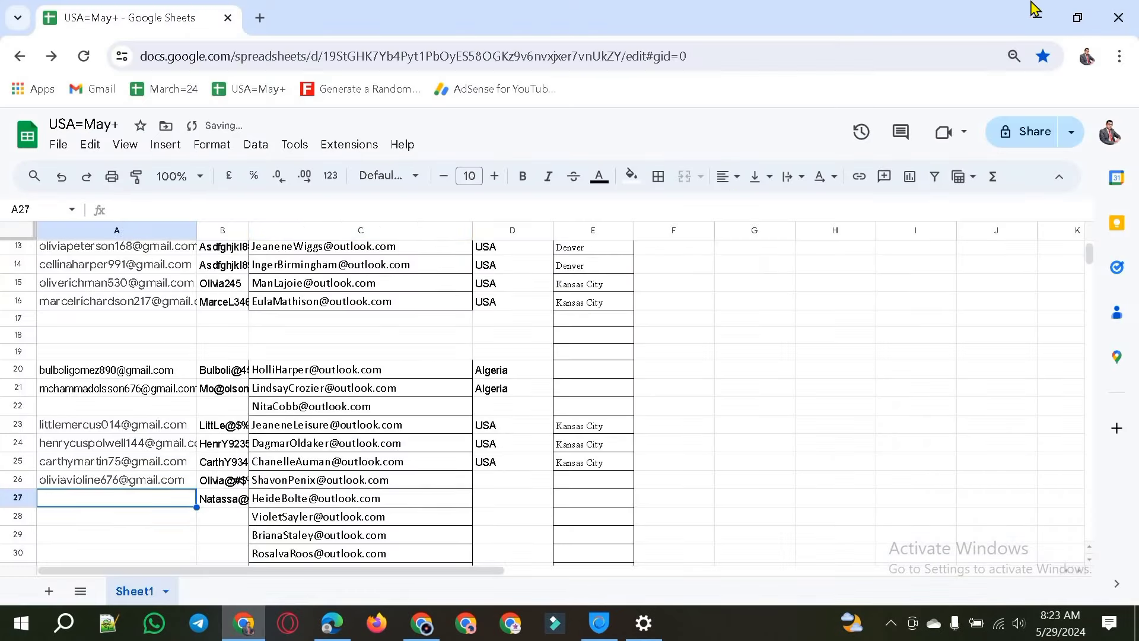
pyautogui.click(1037, 17)
# Log the second account's Gmail address in A27 and continue past its review page.
pyautogui.click(354, 7)
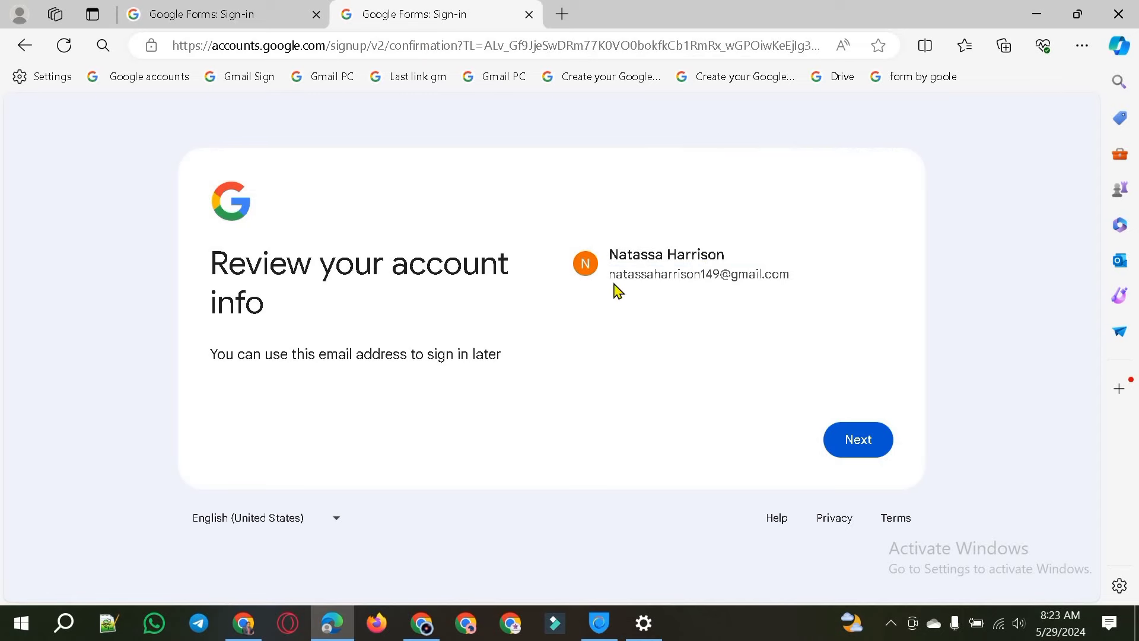
pyautogui.moveTo(609, 274); pyautogui.dragTo(789, 280)
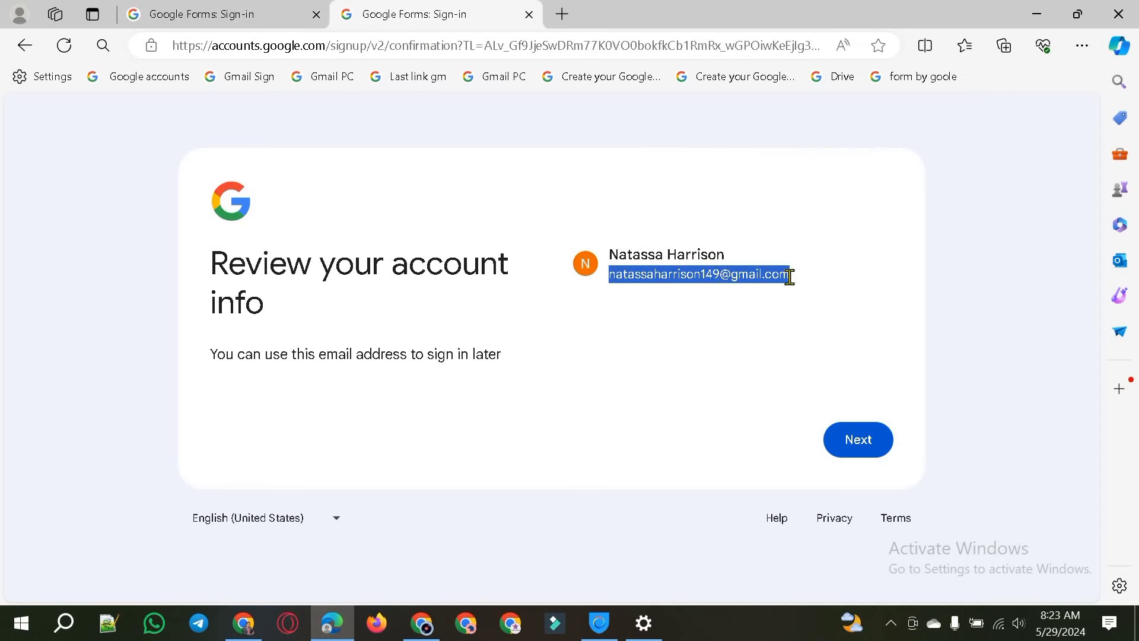
pyautogui.click(858, 439)
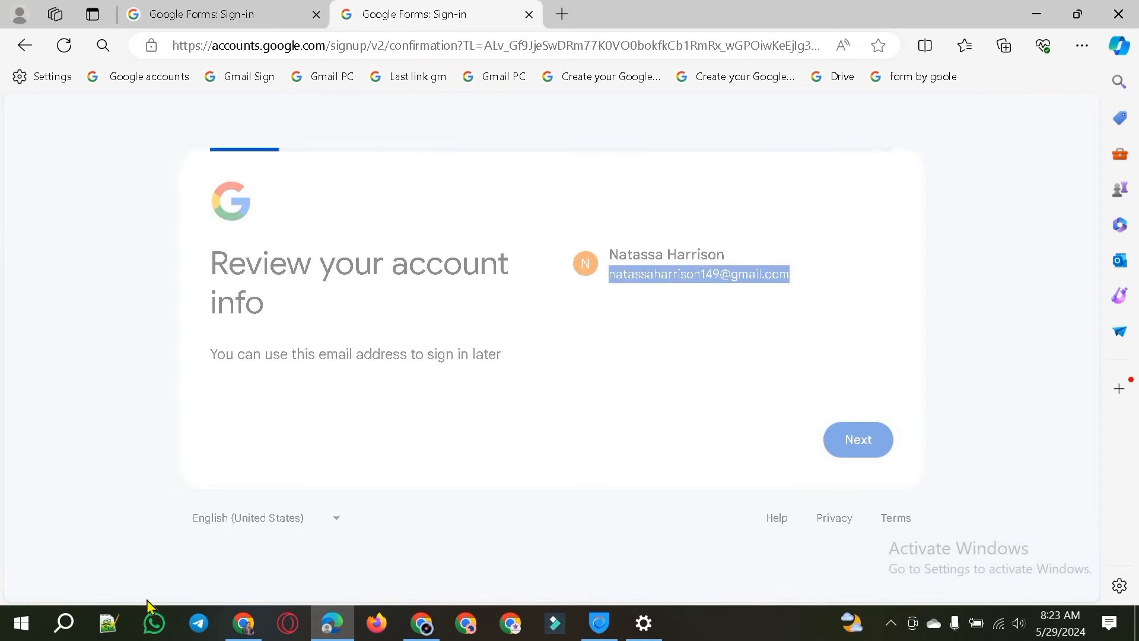
pyautogui.click(243, 623)
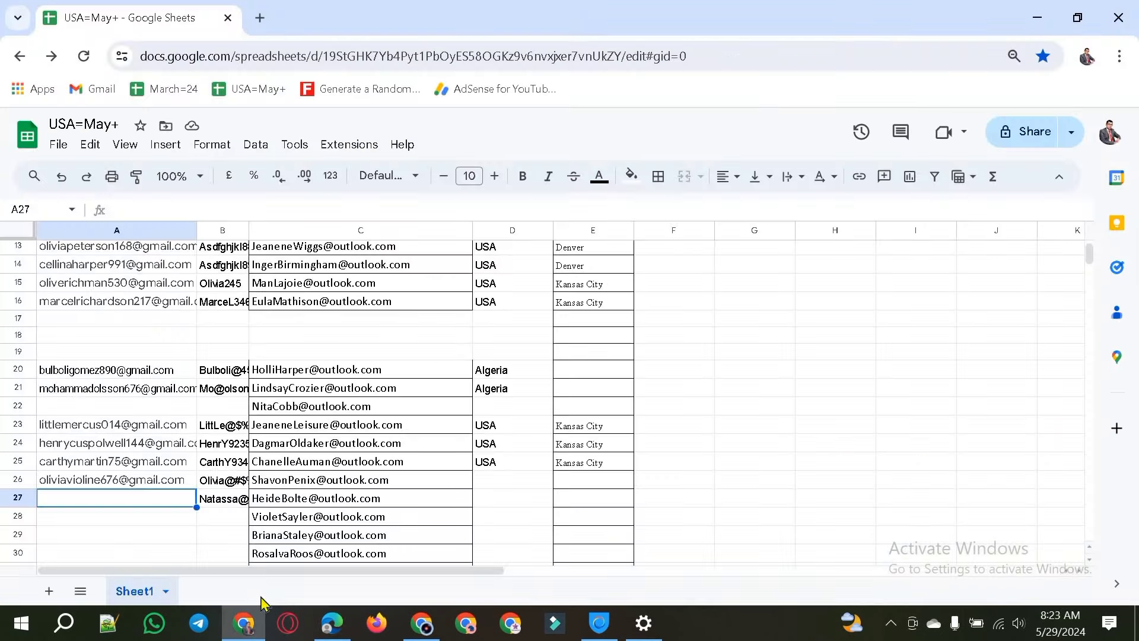
pyautogui.hotkey('ctrl', 'v')
pyautogui.click(178, 518)
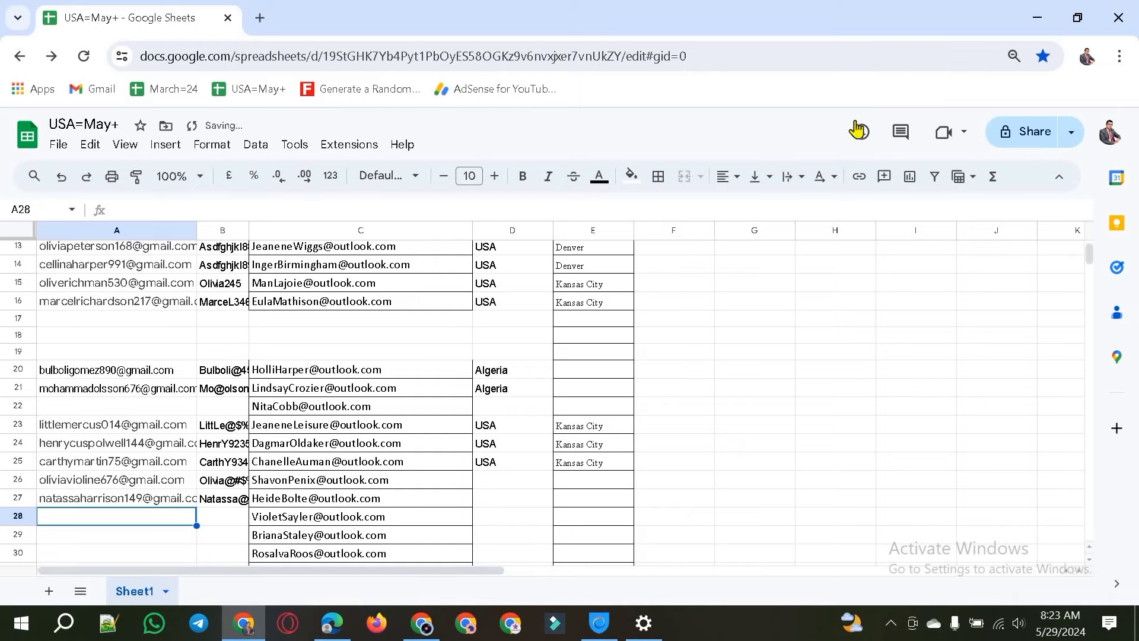
pyautogui.click(1029, 14)
pyautogui.scroll(-15, 541, 314)
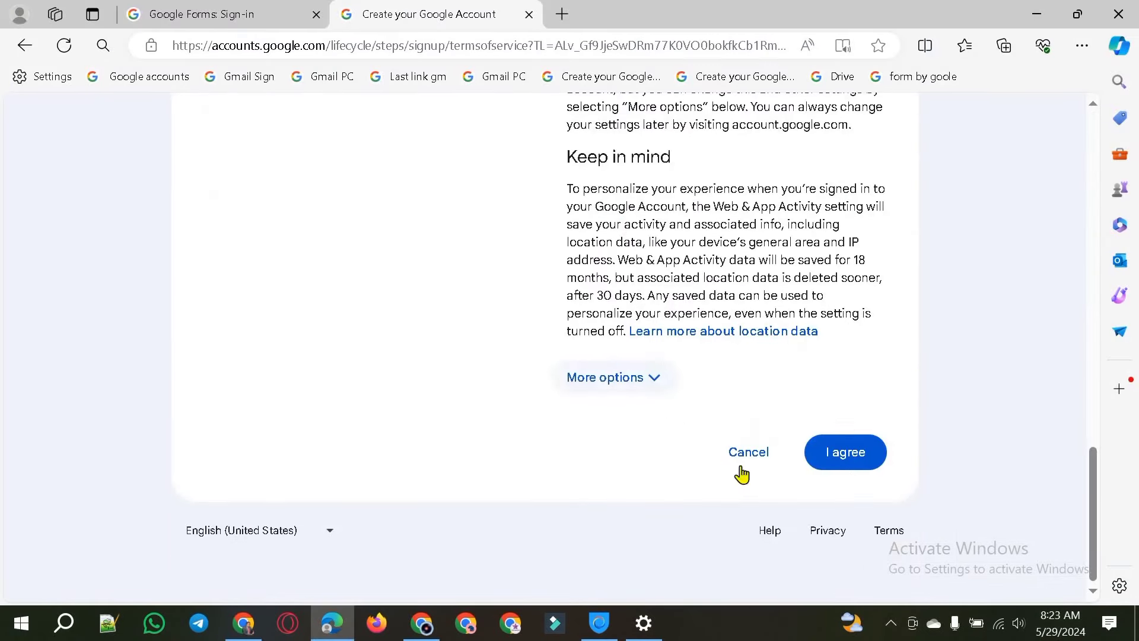
# Agree to the privacy terms and confirm personalization settings for both new accounts.
pyautogui.click(846, 452)
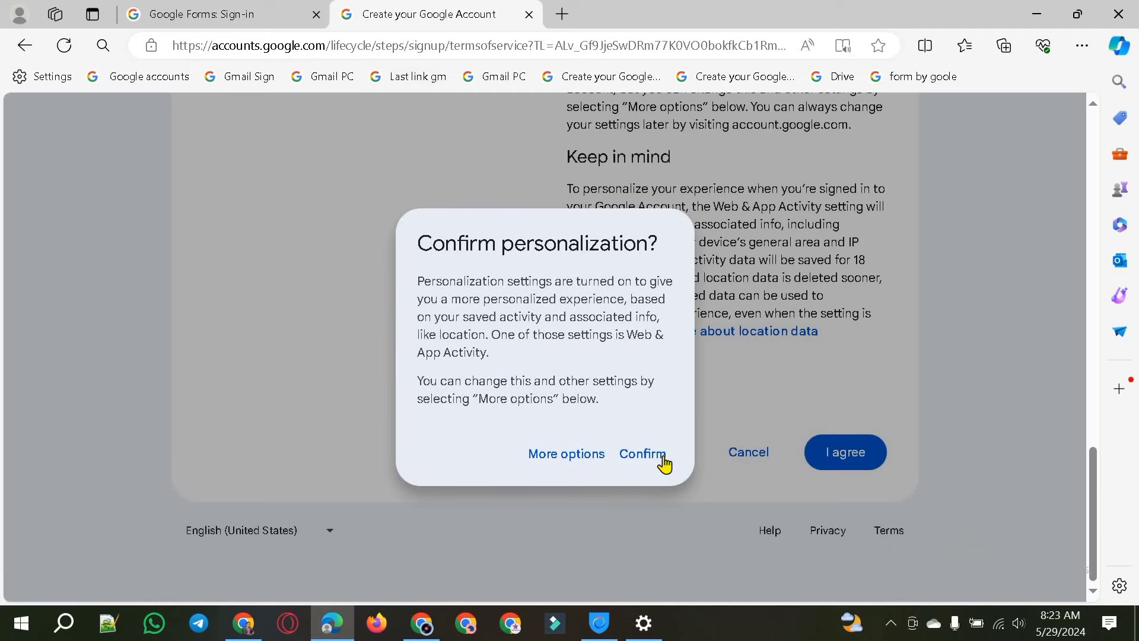
pyautogui.click(663, 461)
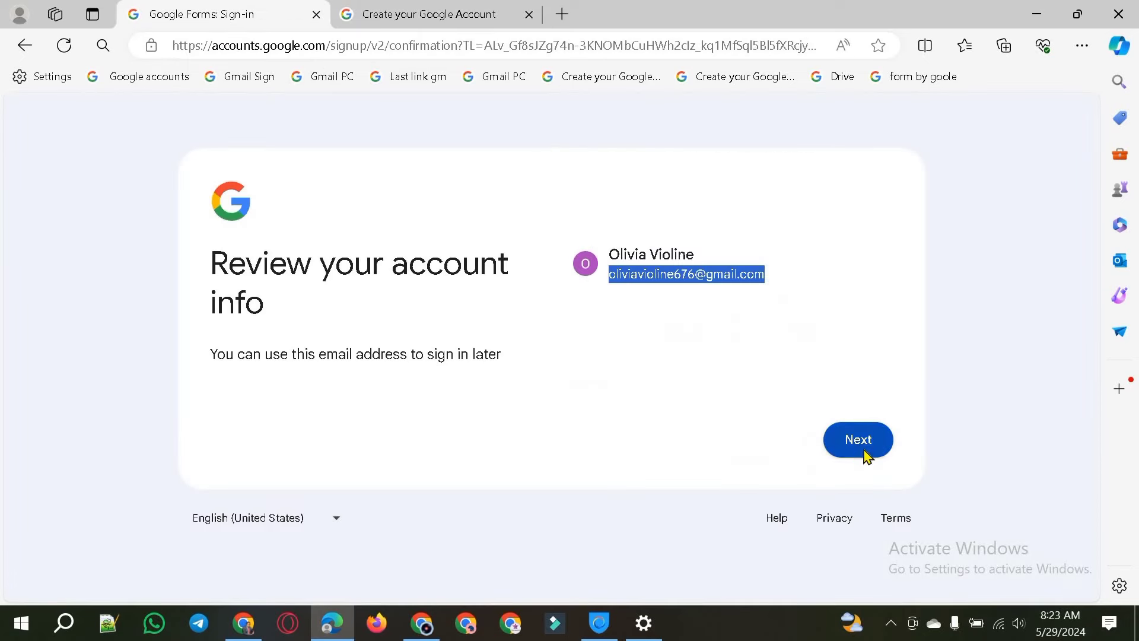
pyautogui.click(860, 439)
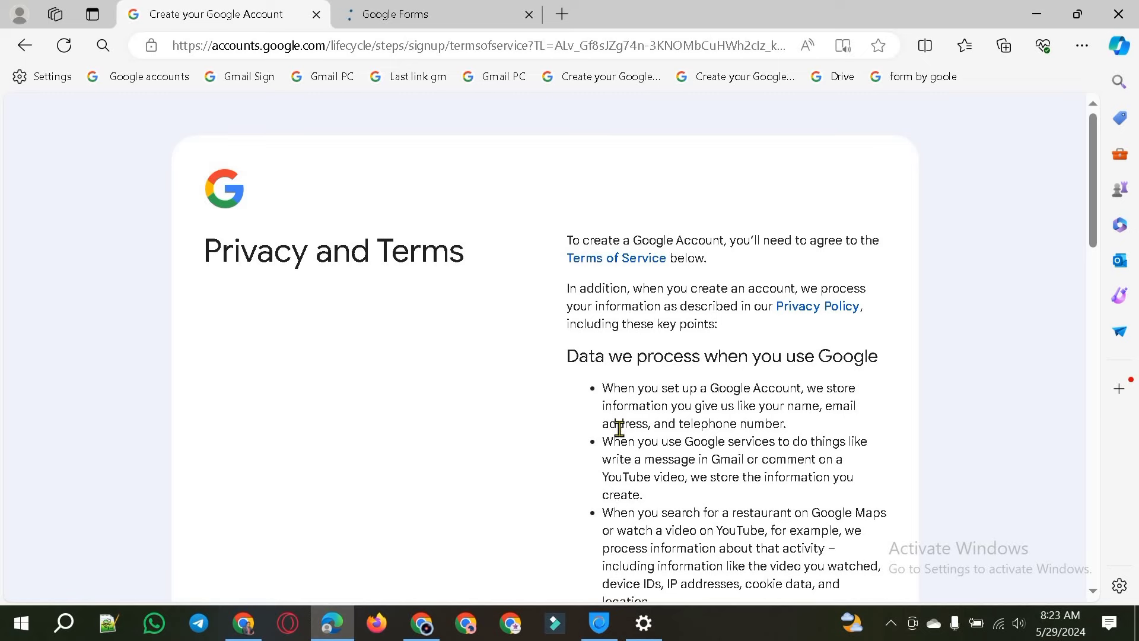
pyautogui.scroll(-15, 664, 517)
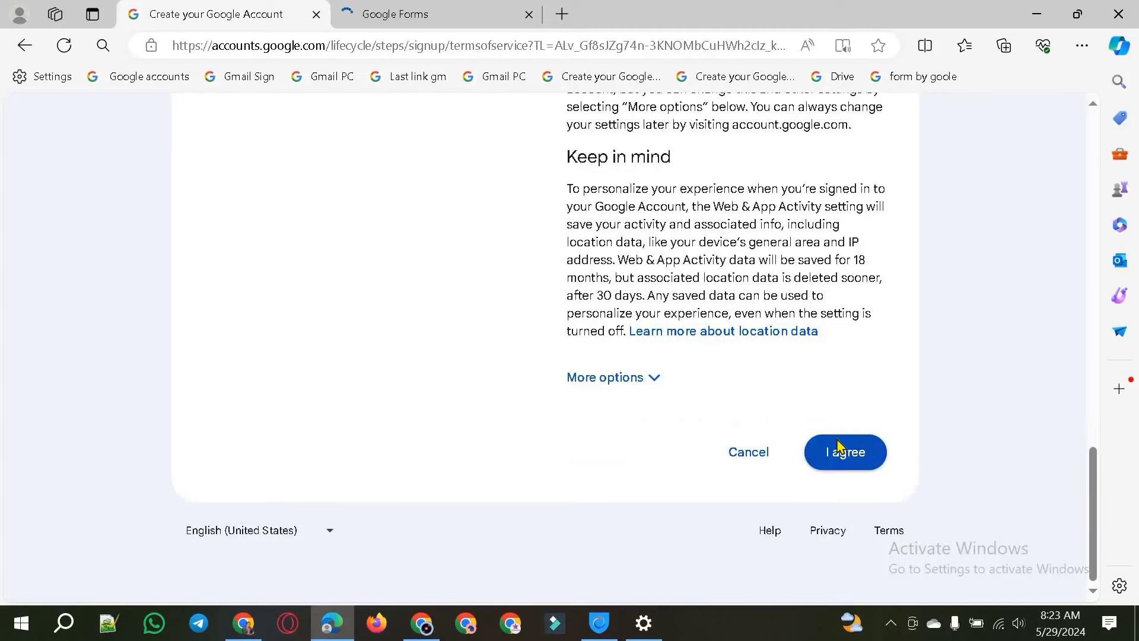
pyautogui.click(839, 446)
pyautogui.click(667, 461)
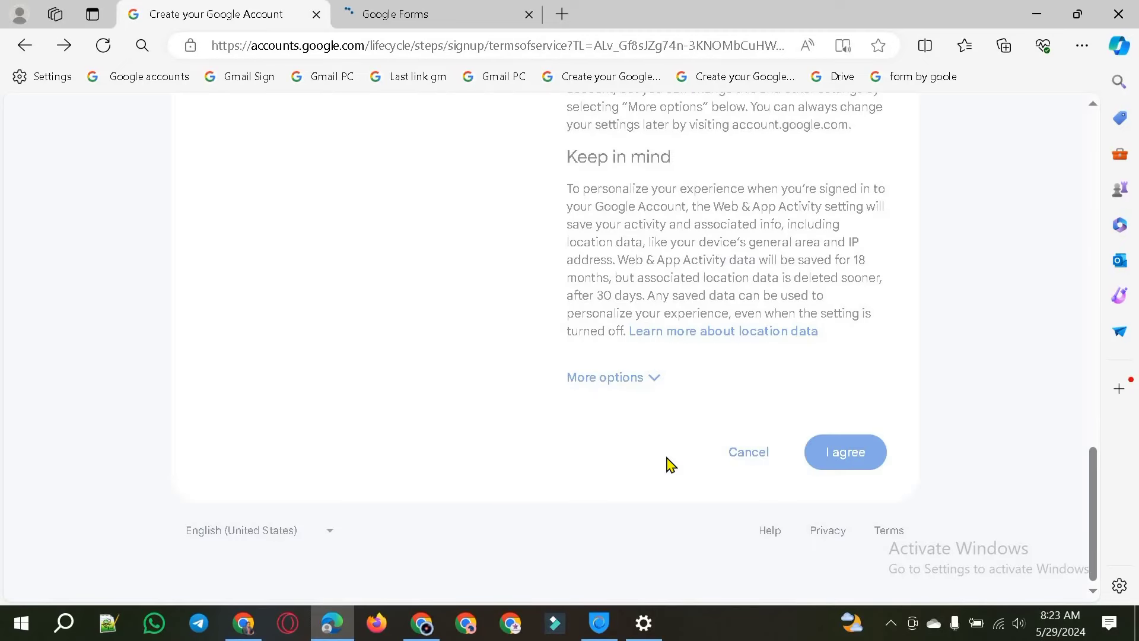